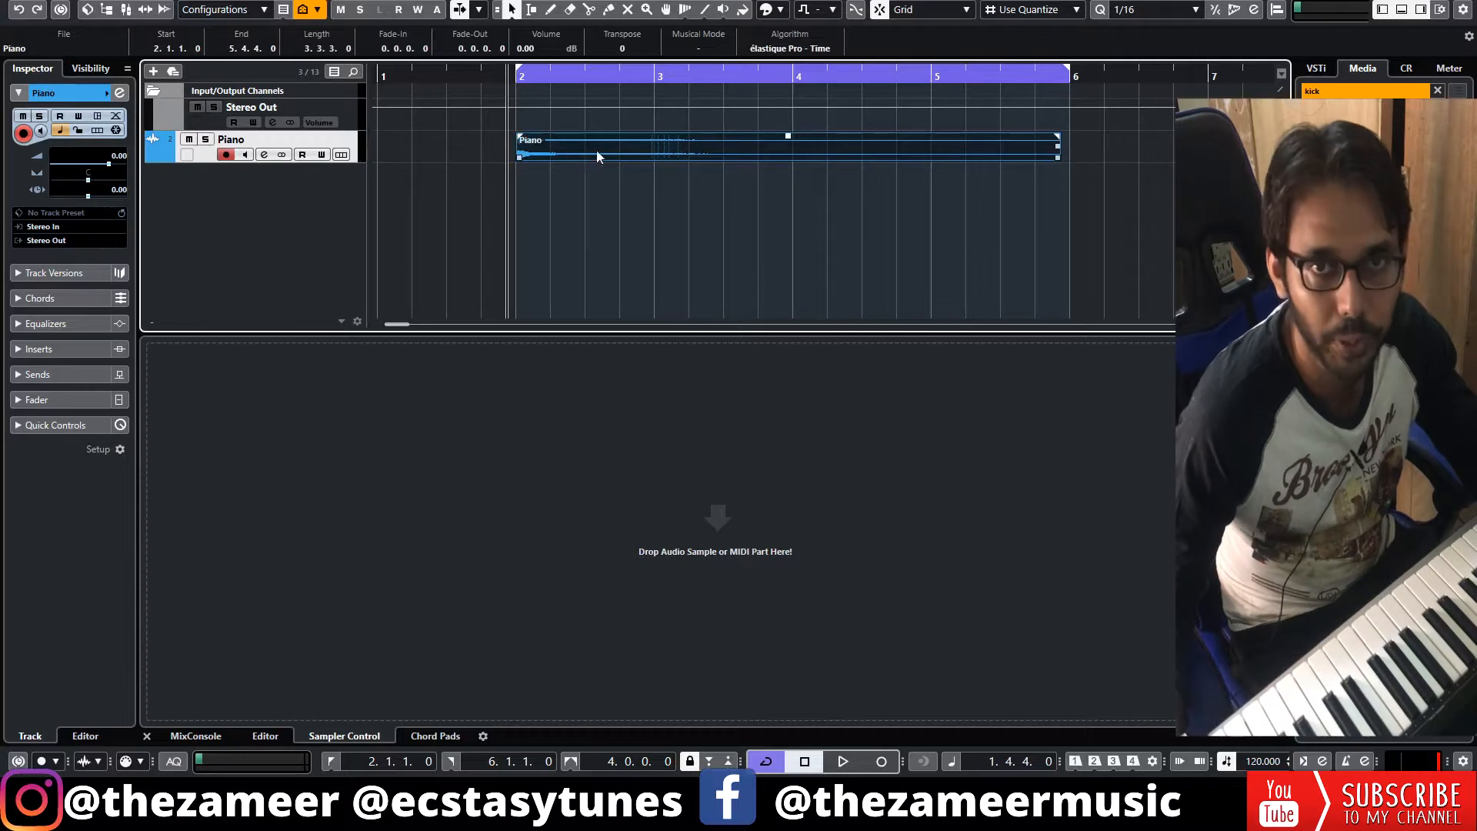
Load the Piano audio event into Sampler Control to create a sampler track from it.
left_click(565, 229)
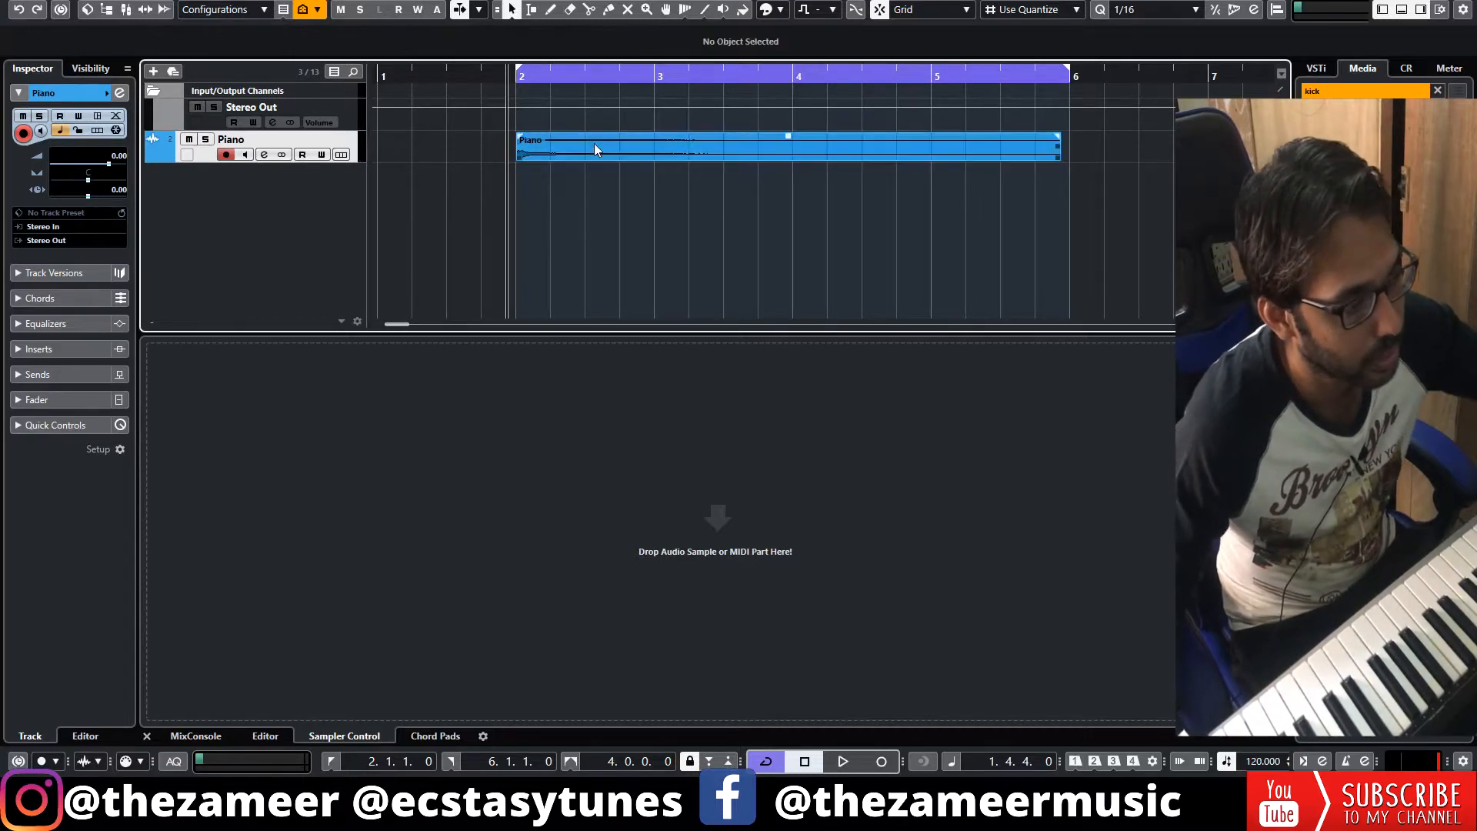
left_click(583, 150)
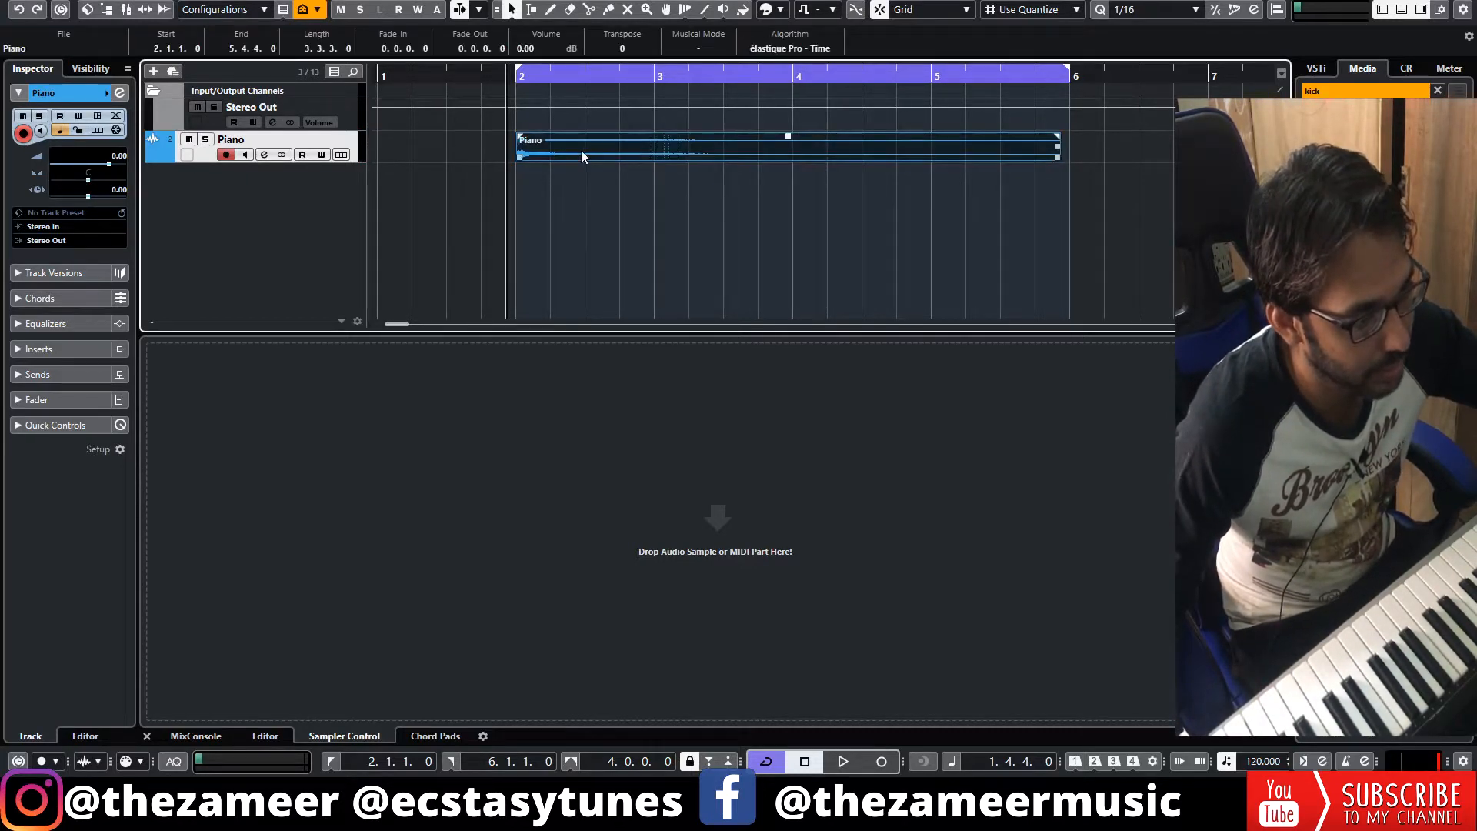
left_click_drag(583, 151, 615, 531)
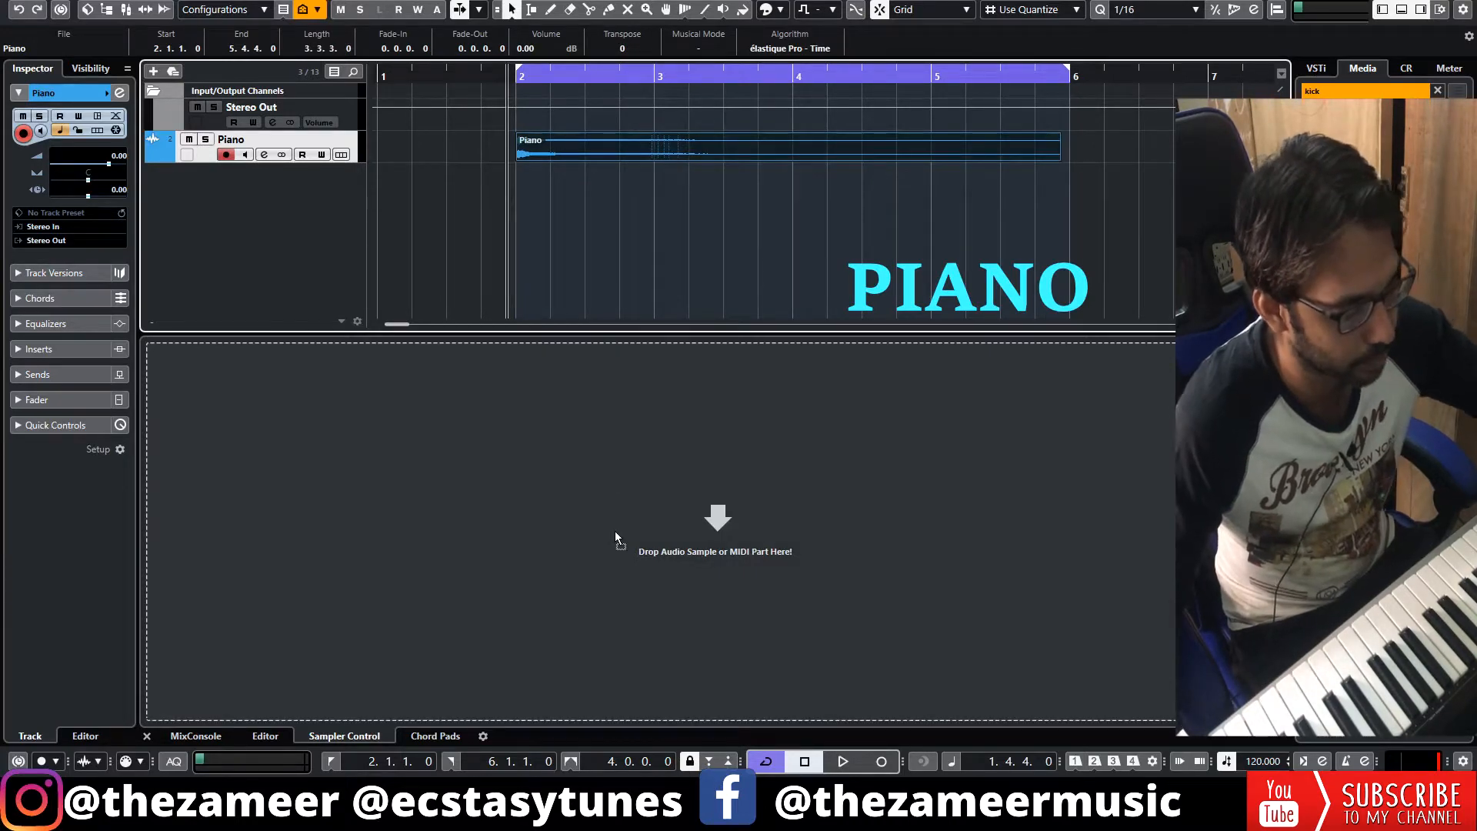
left_click_drag(615, 531, 615, 530)
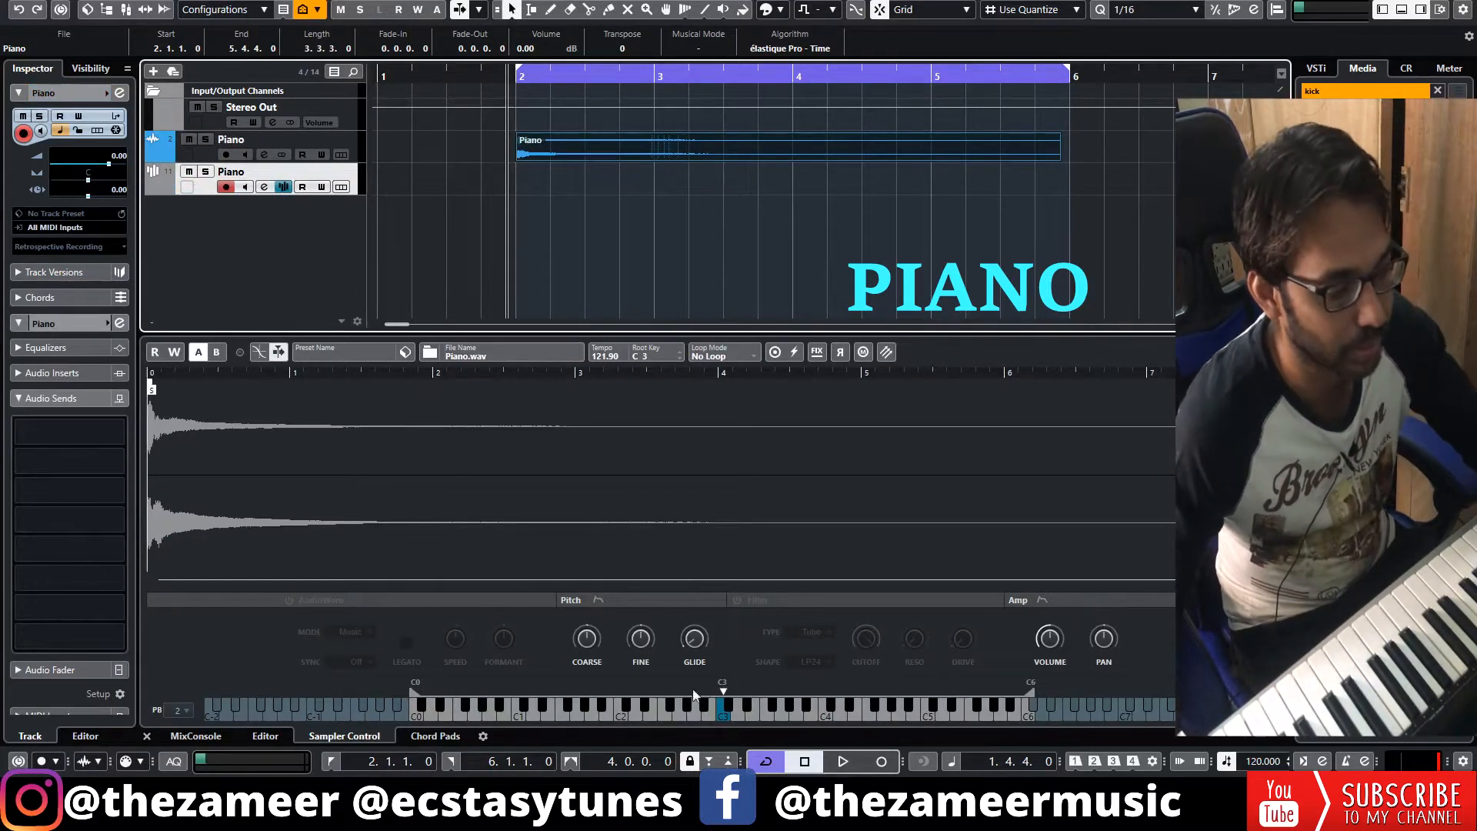
Inspect the Piano sampler track's channel settings, and compare the sample with AudioWarp off and on.
left_click(264, 187)
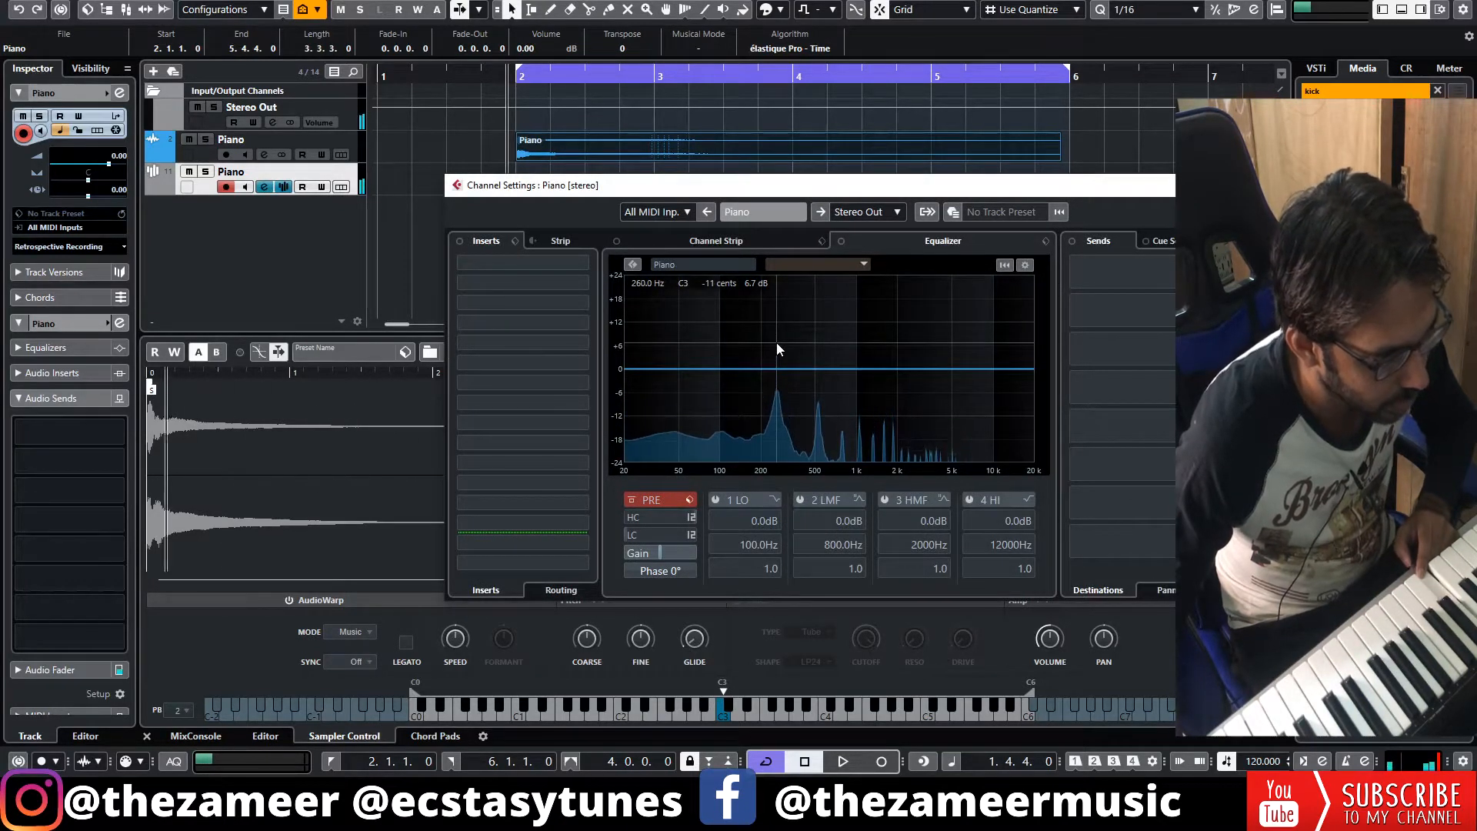
left_click(1077, 166)
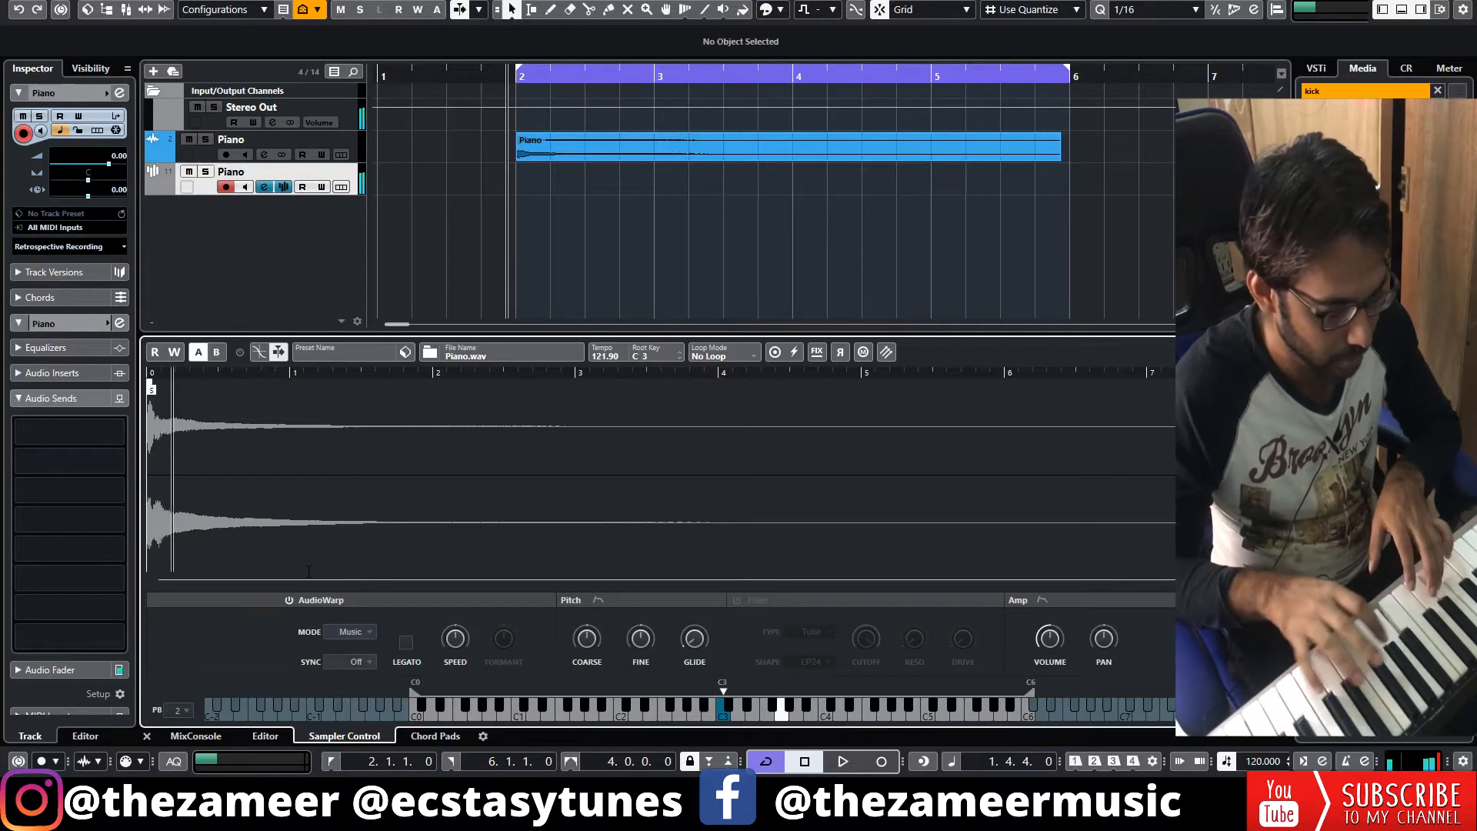
left_click(289, 601)
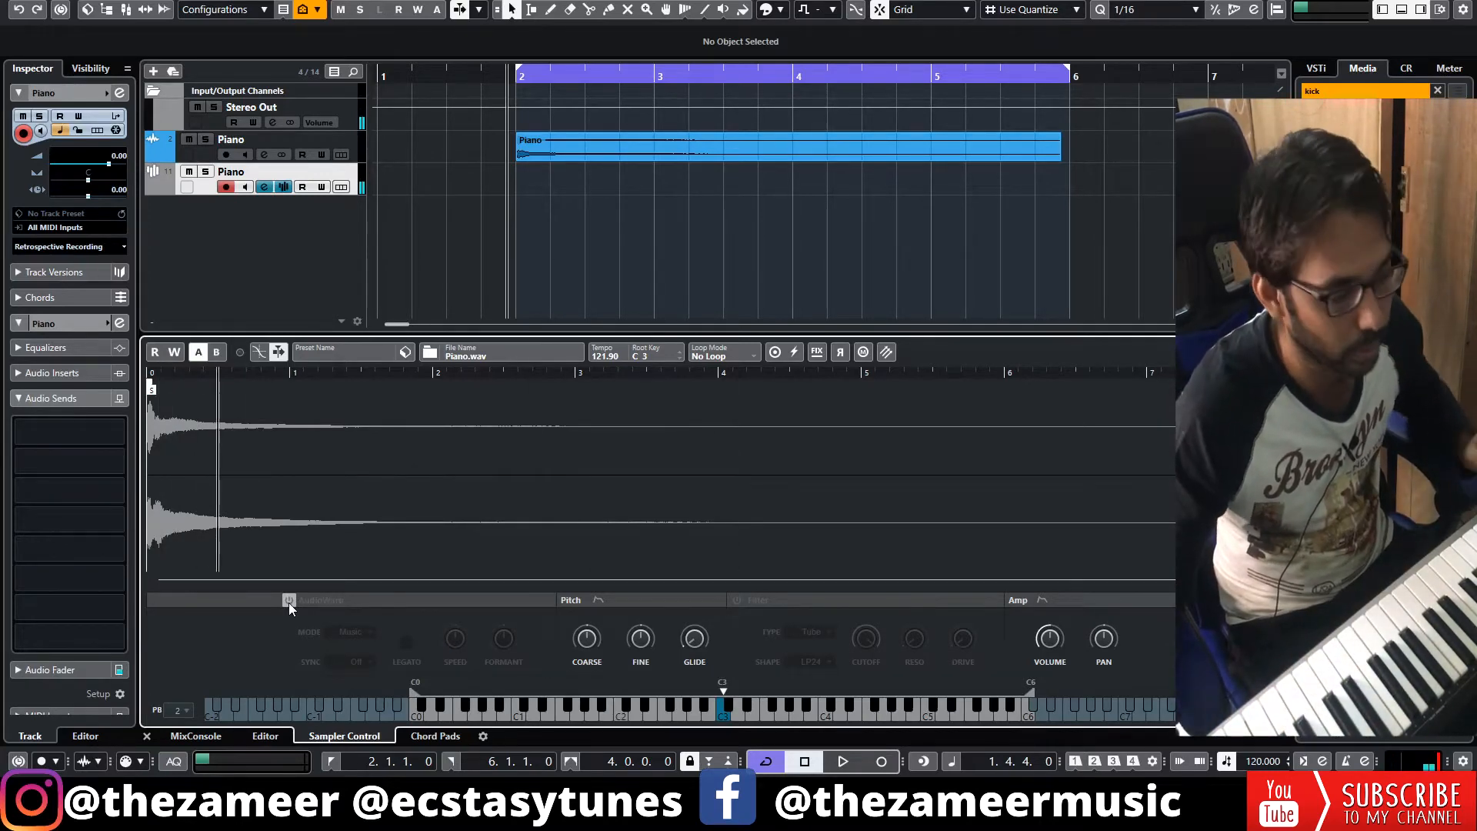
left_click(289, 600)
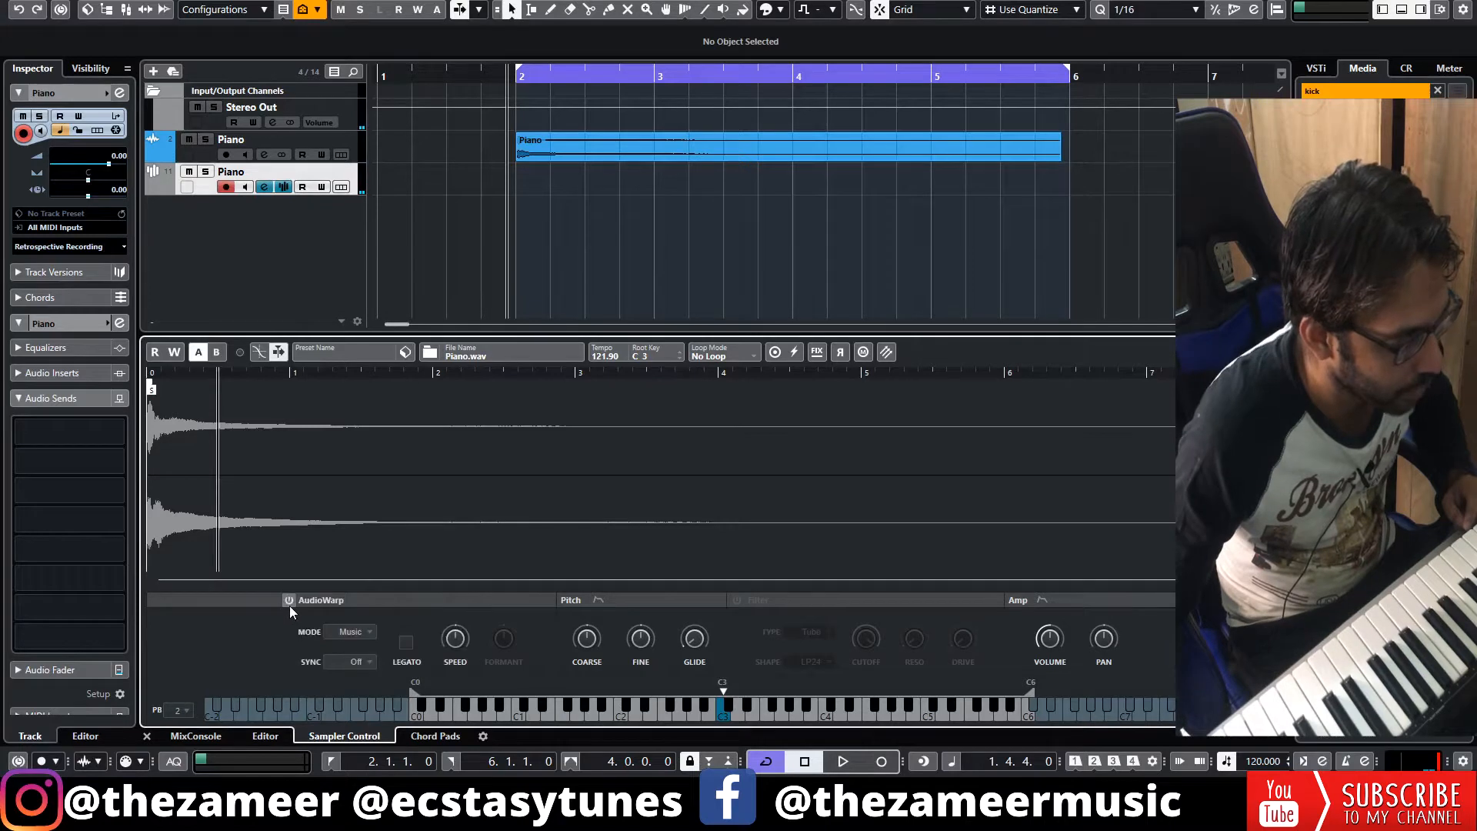
Try the Solo AudioWarp mode on the piano sample, and return it to Music mode.
left_click(356, 634)
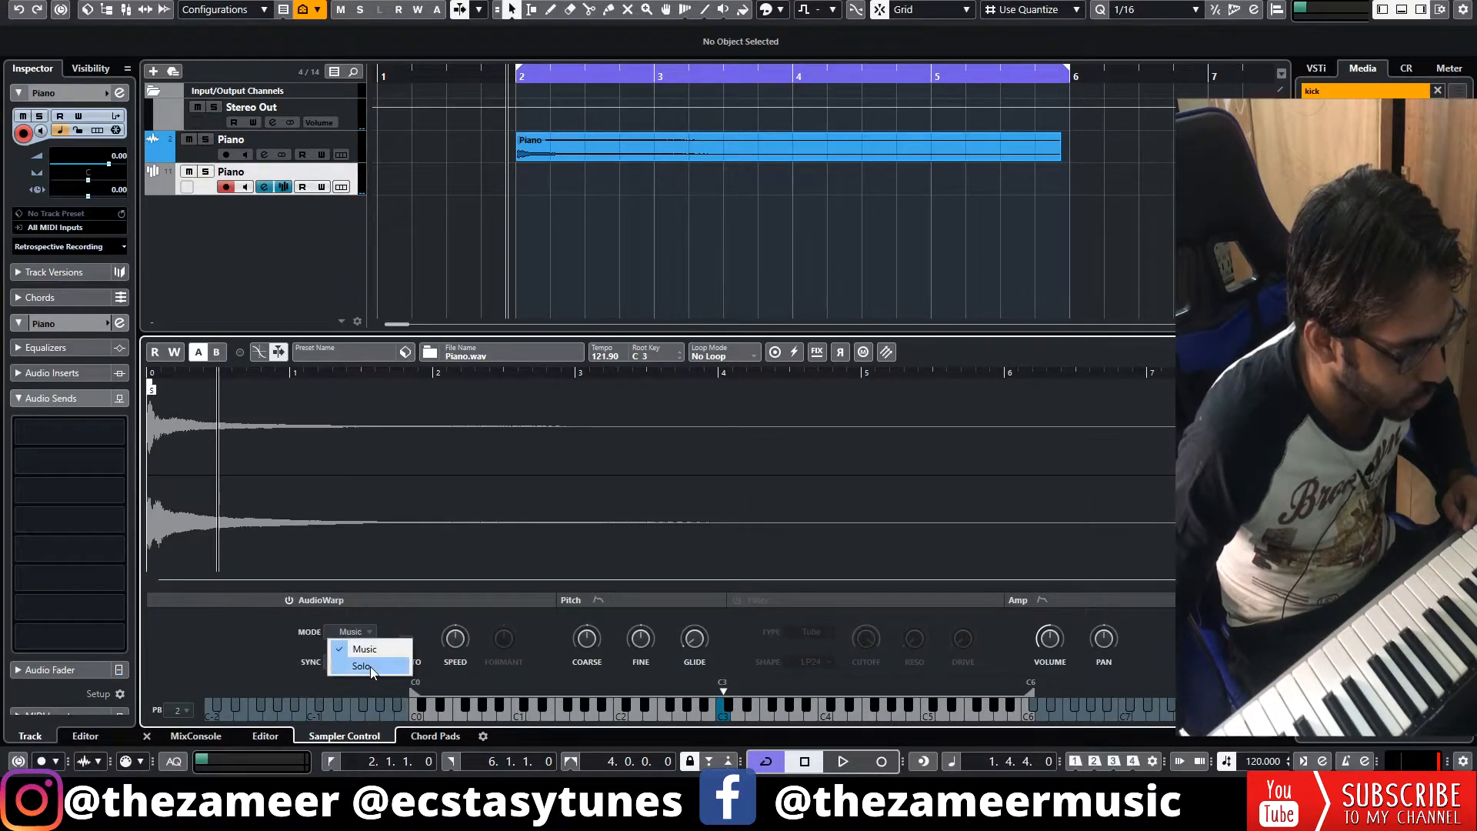
left_click(391, 611)
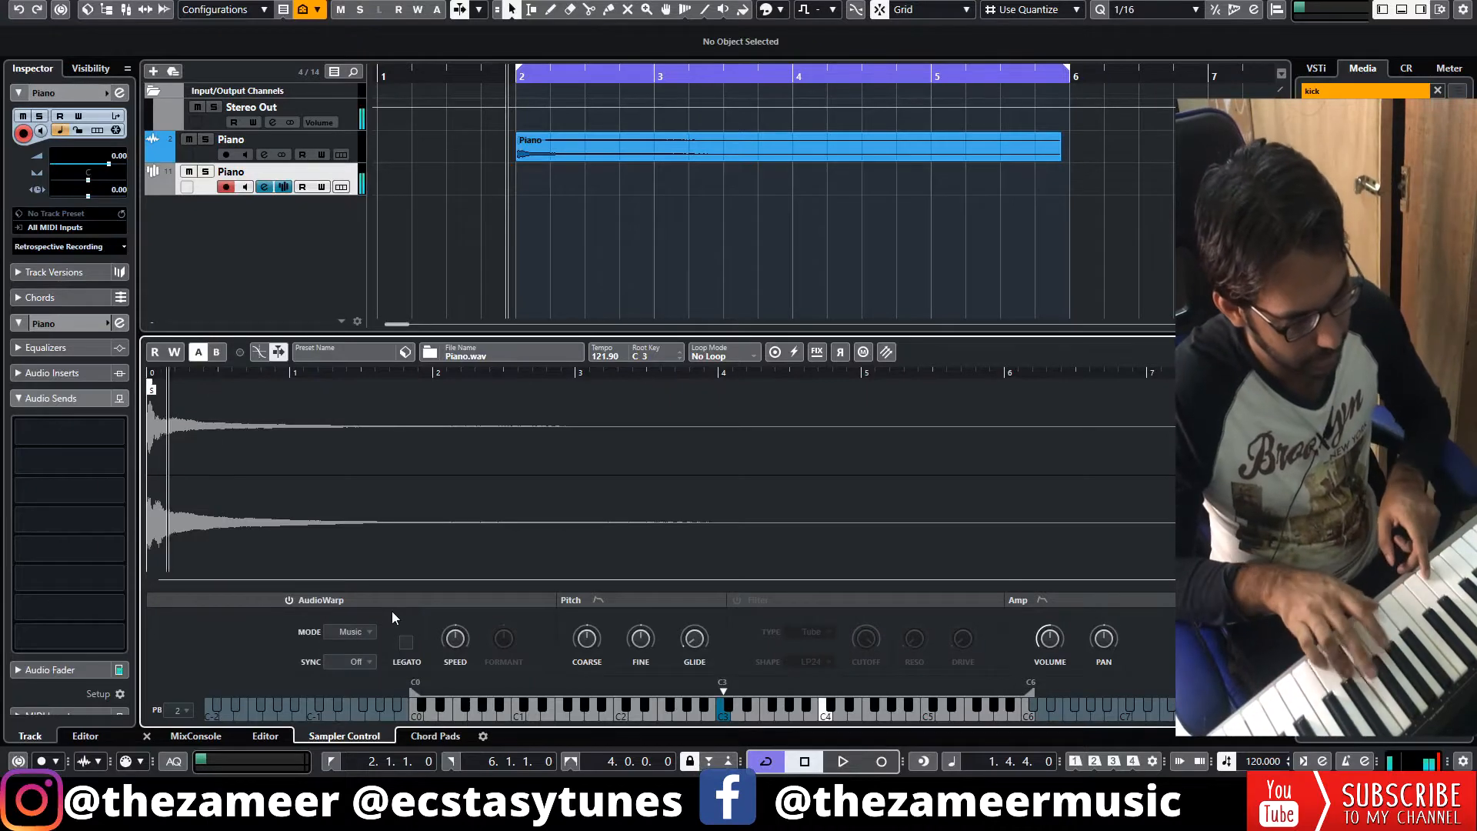
left_click(354, 641)
left_click(362, 673)
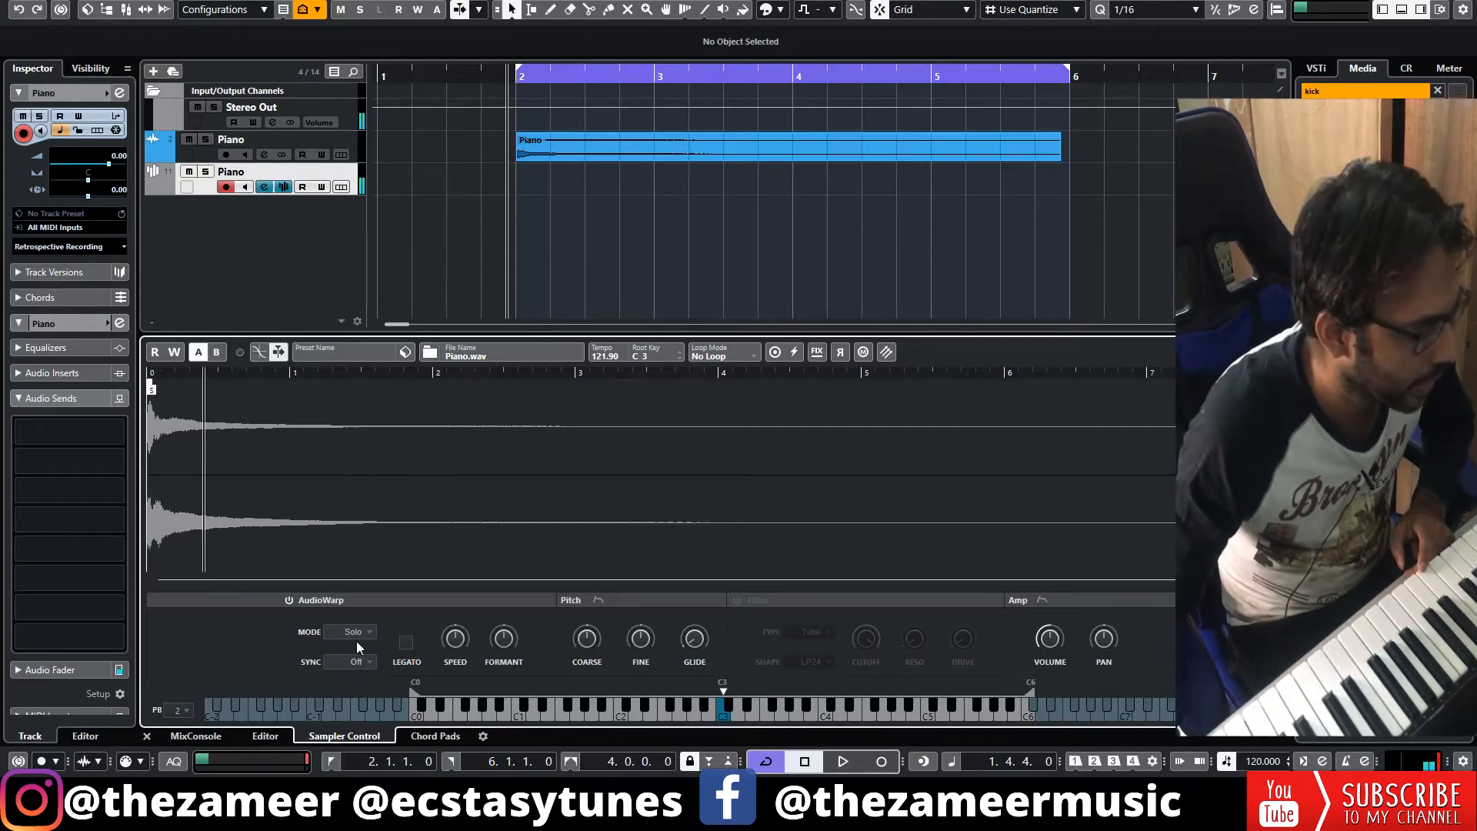
left_click(356, 636)
left_click(392, 651)
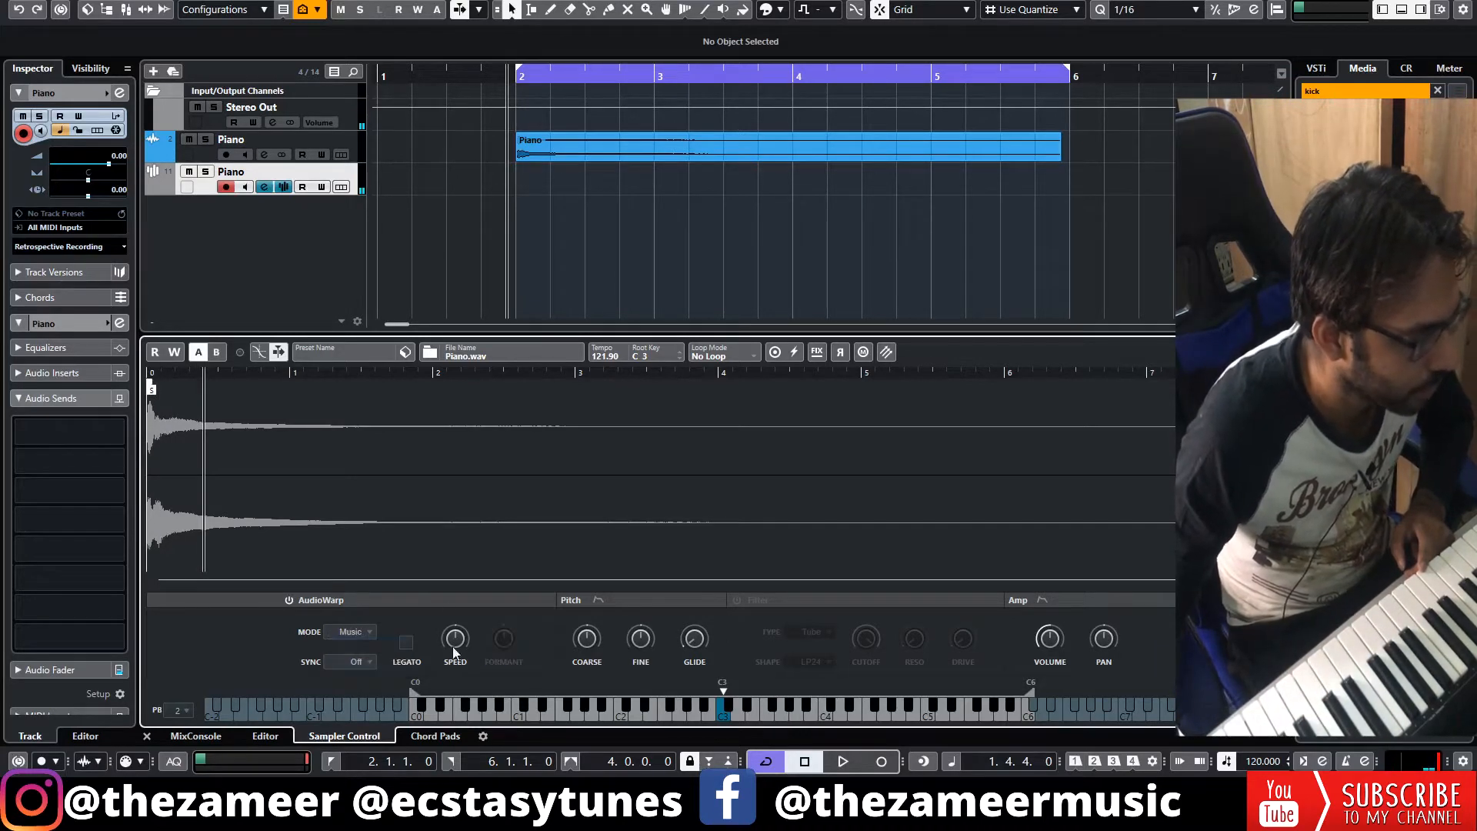
Add a stereo FX channel named reverb with the REVelation effect to the Piano sampler channel.
left_click(996, 205)
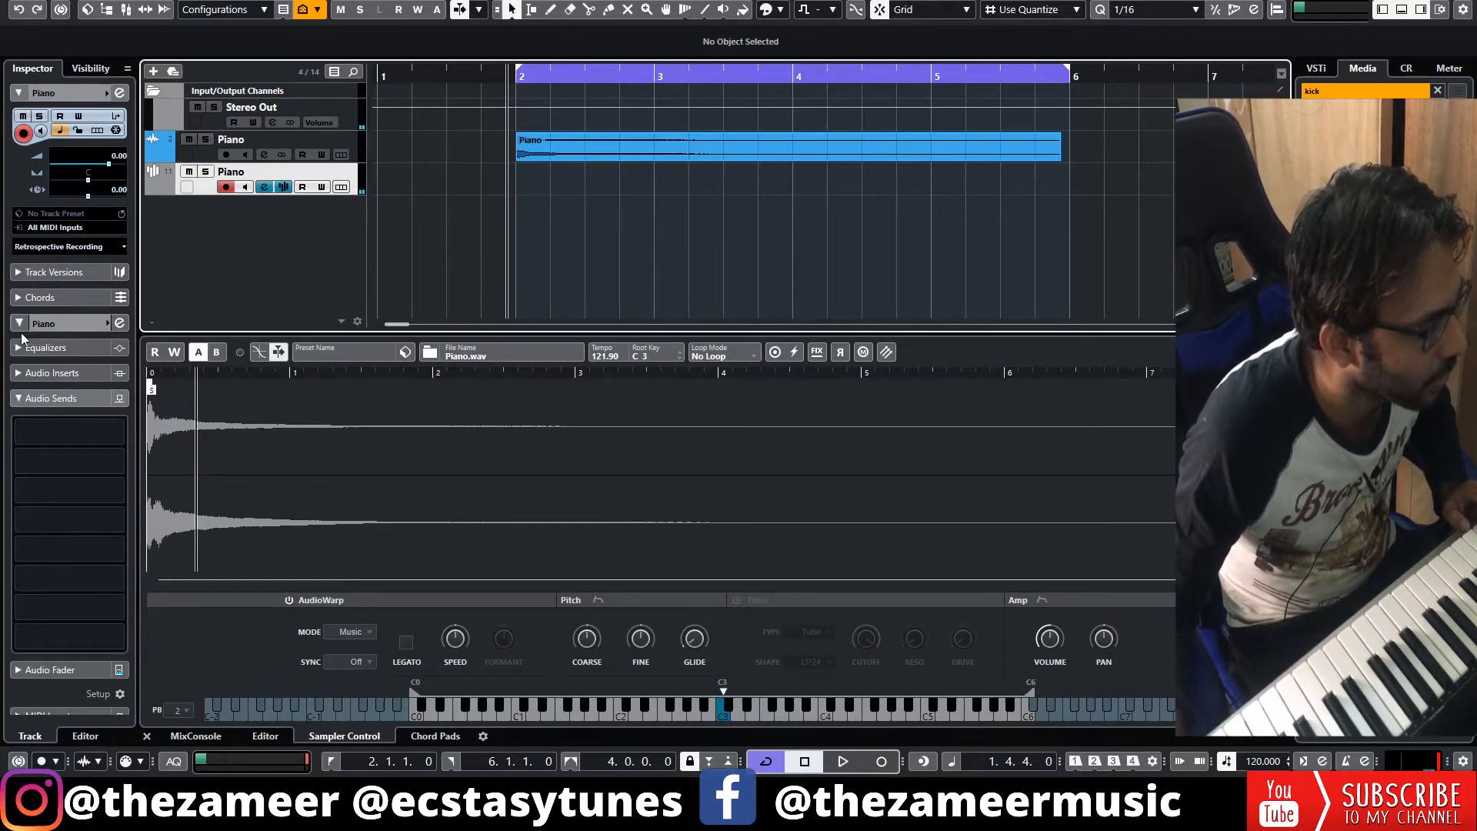
left_click(202, 736)
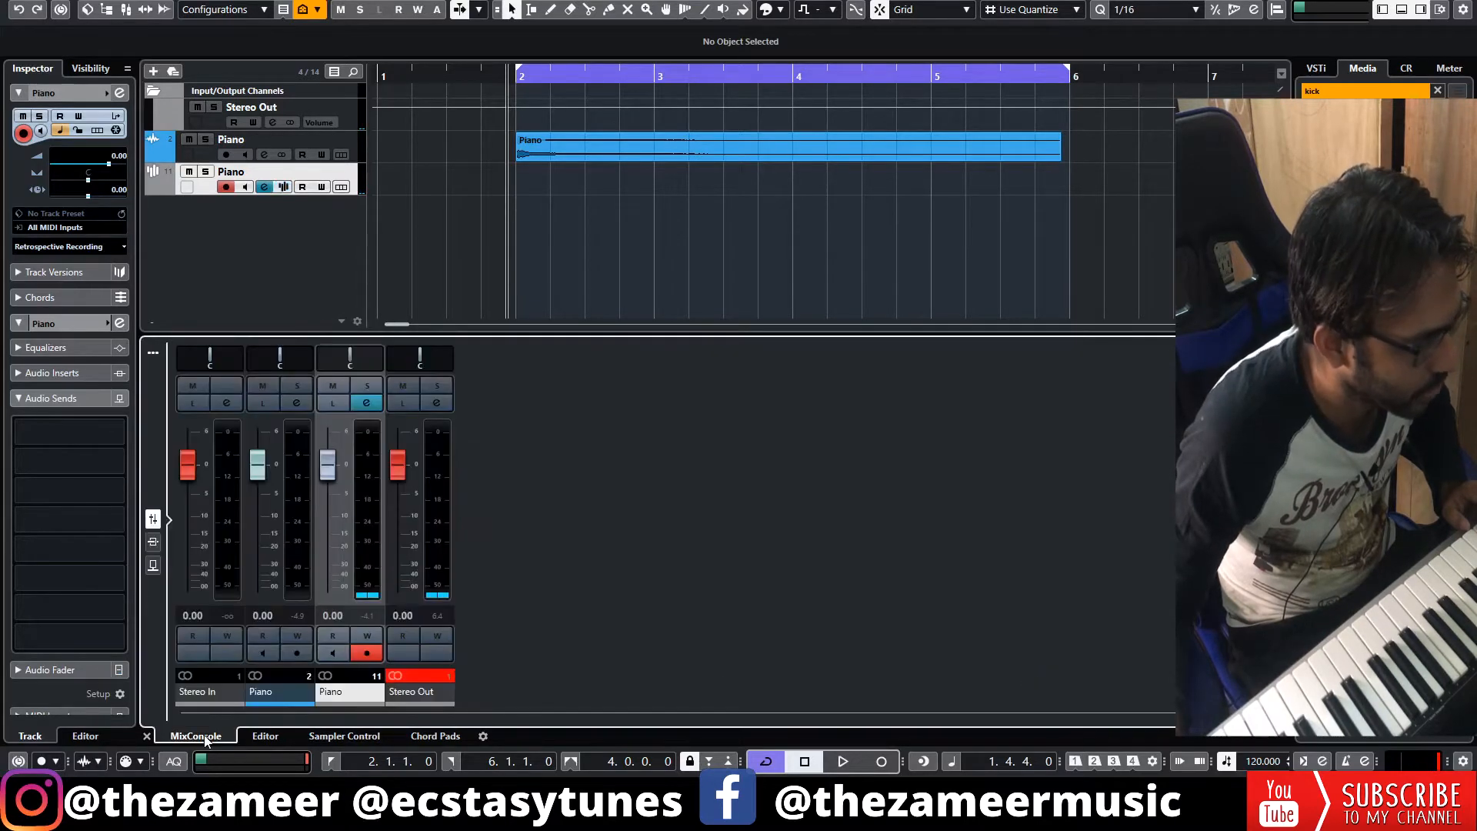
right_click(337, 696)
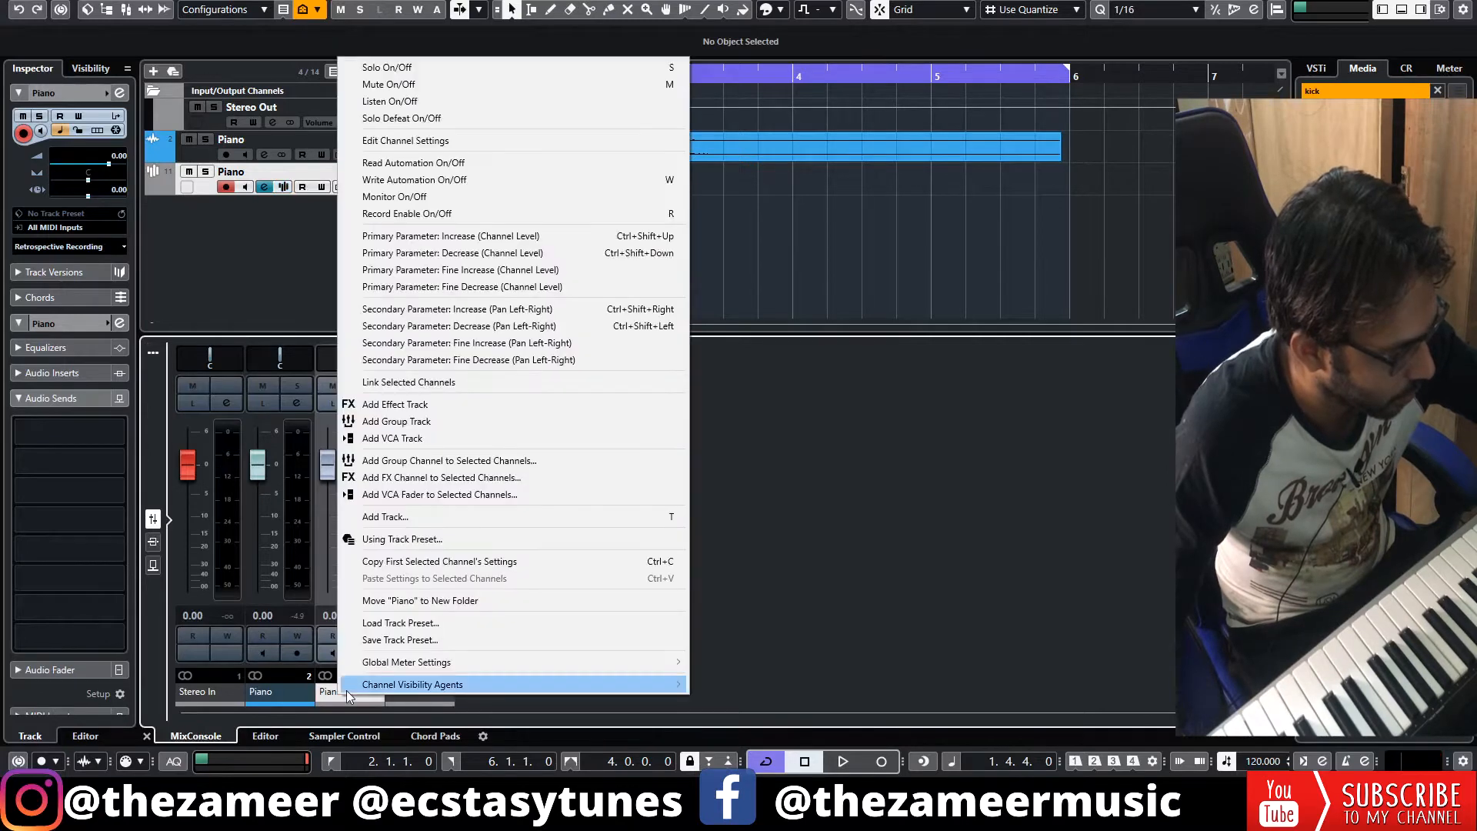
left_click(444, 482)
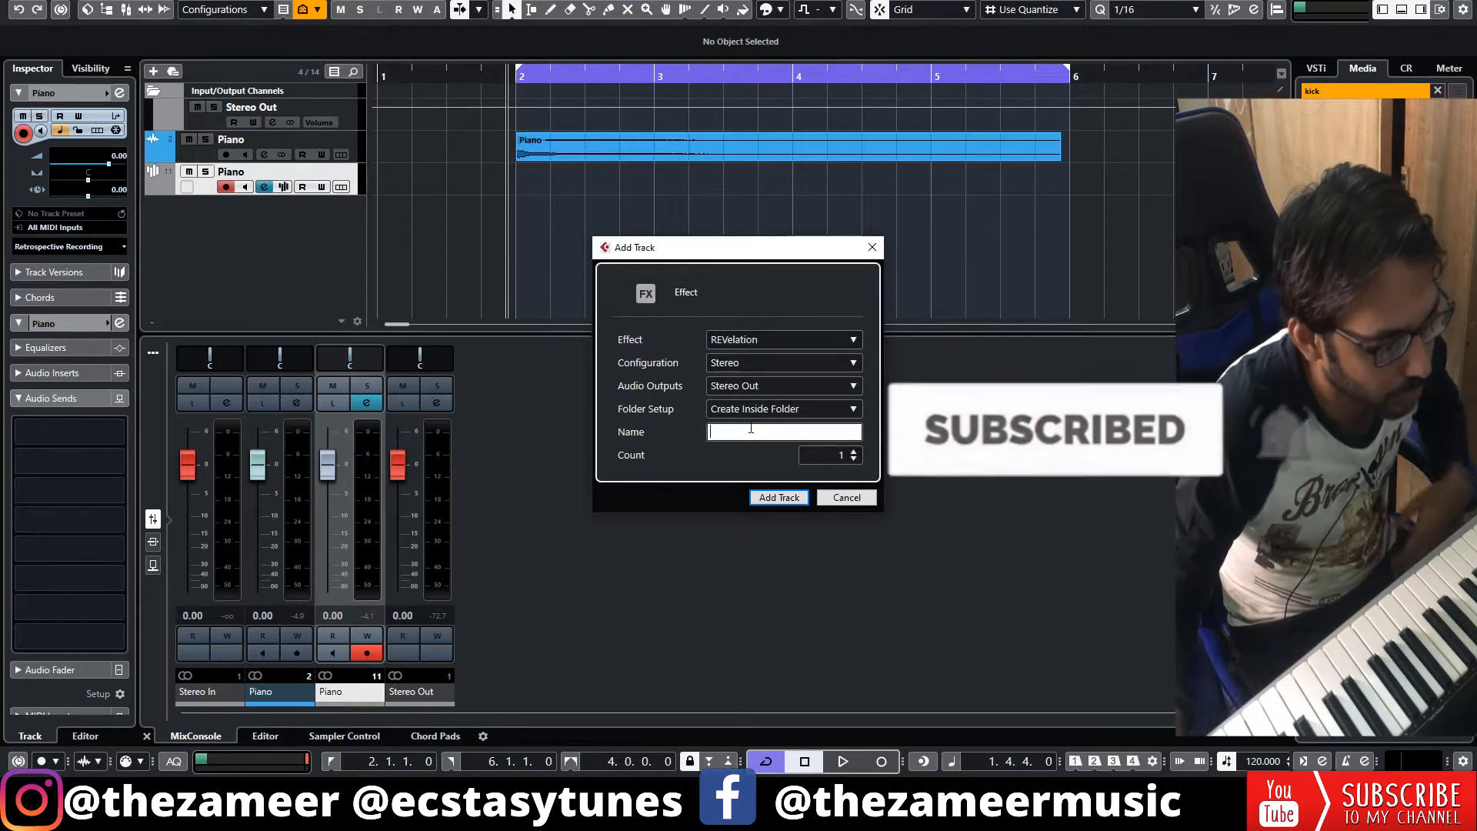
type("rever")
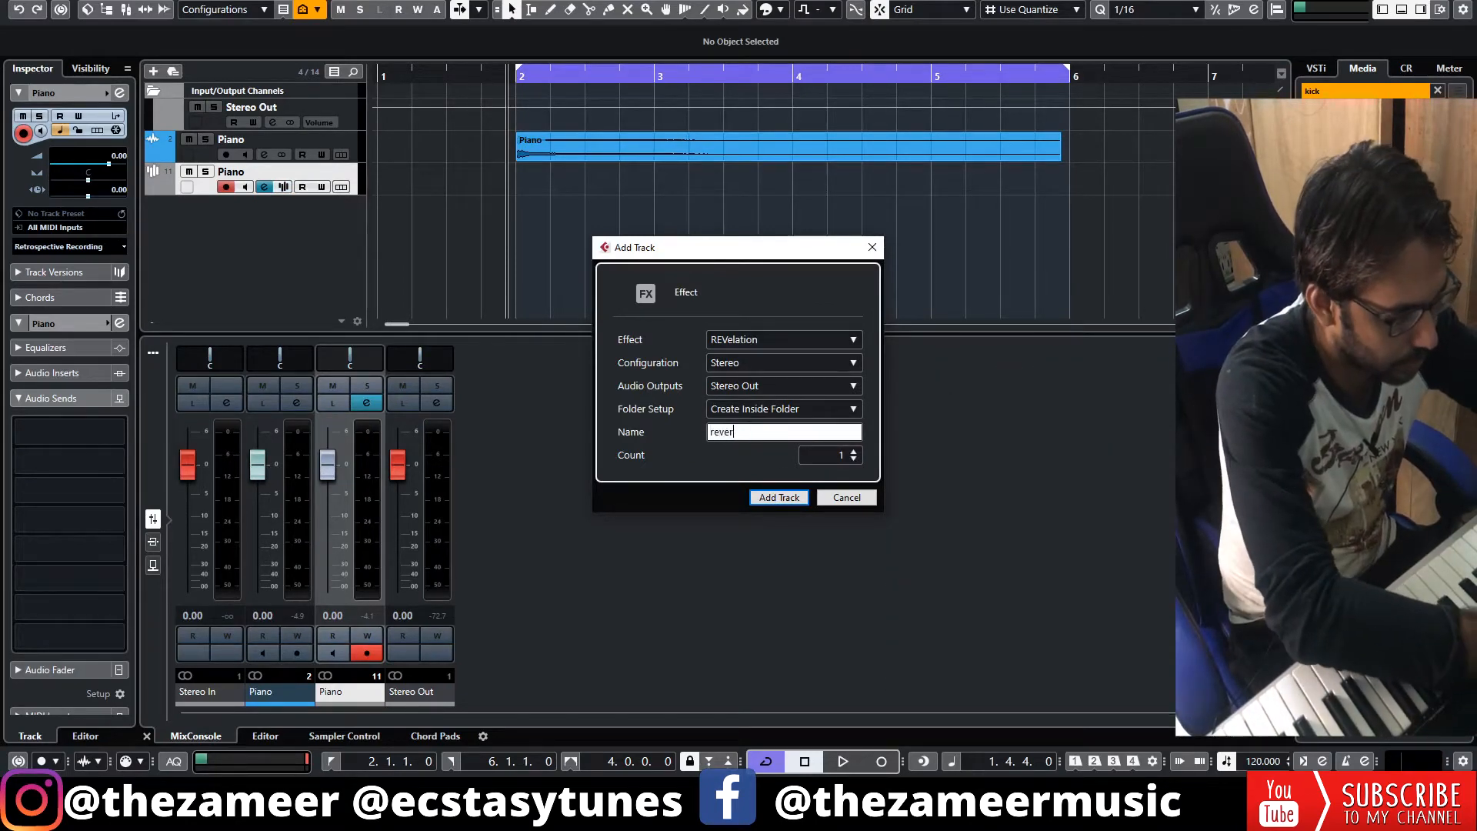
type("b")
left_click(779, 496)
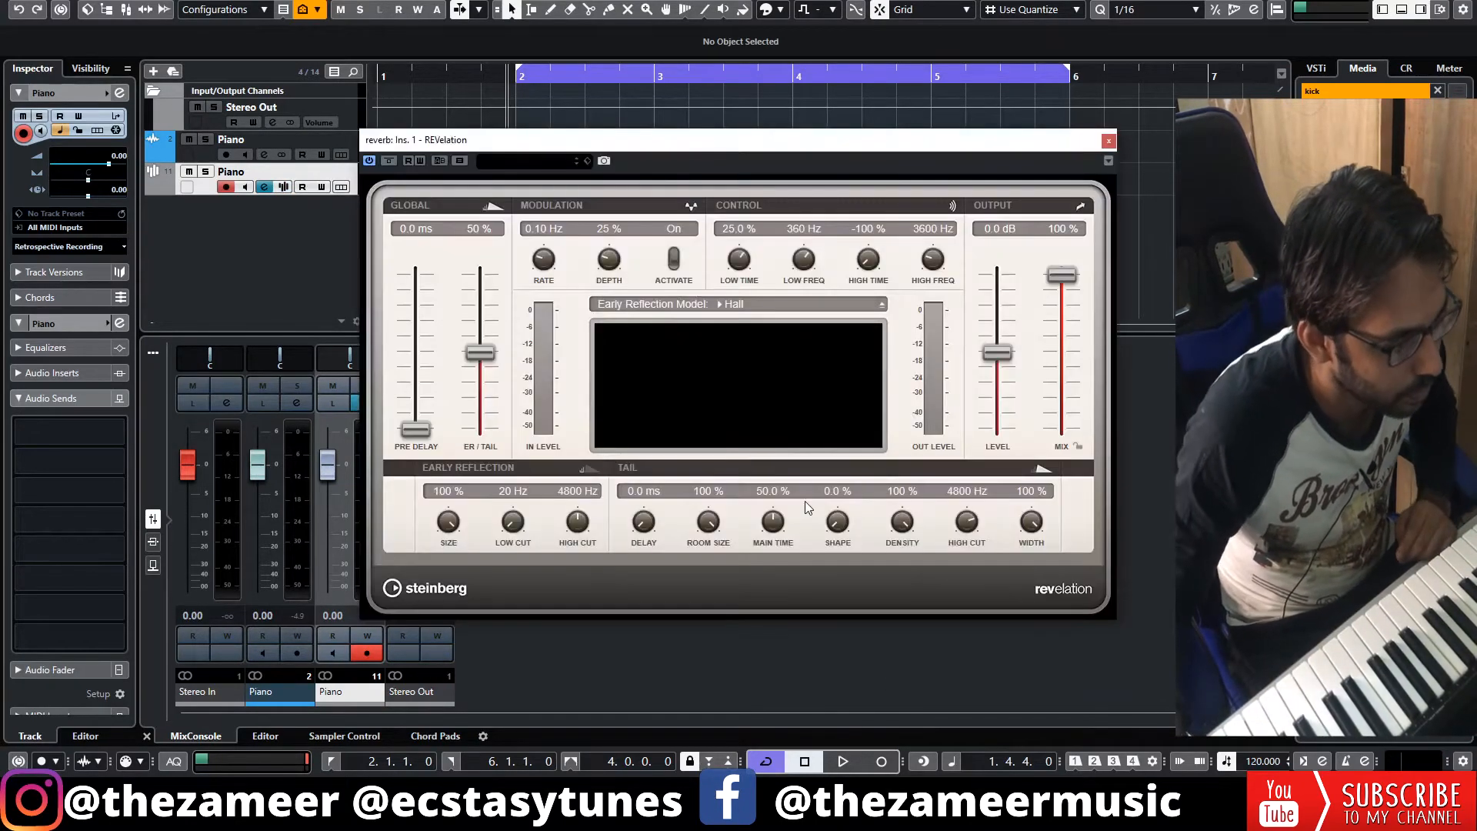
Set REVelation's pre-delay to 72.1 ms, ER/tail to 79 % and early reflection low cut to 141 Hz.
mouse_move(425, 433)
left_mouse_down()
mouse_move(421, 405)
mouse_move(419, 424)
left_mouse_up()
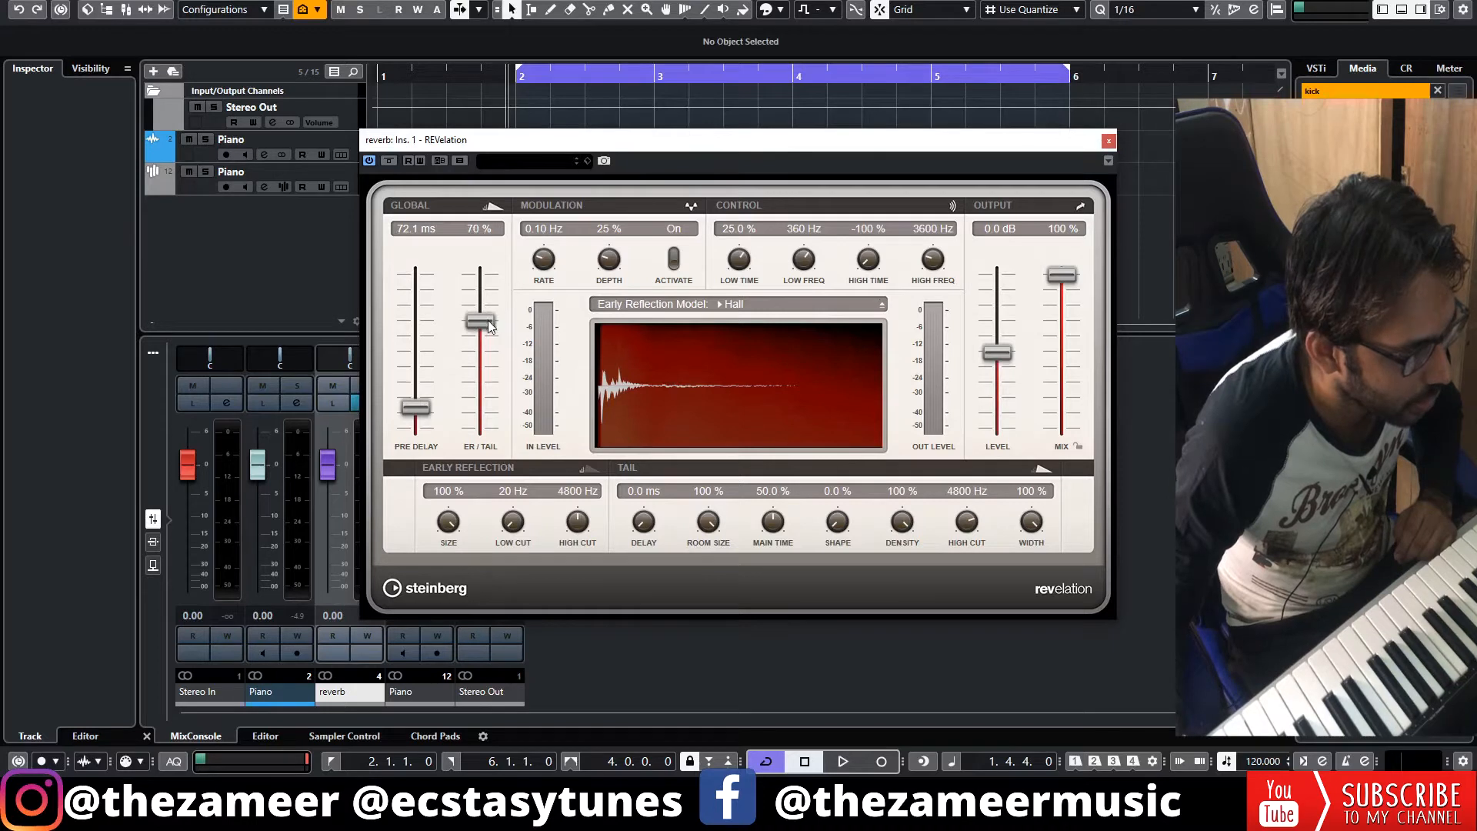
left_click_drag(529, 495, 530, 474)
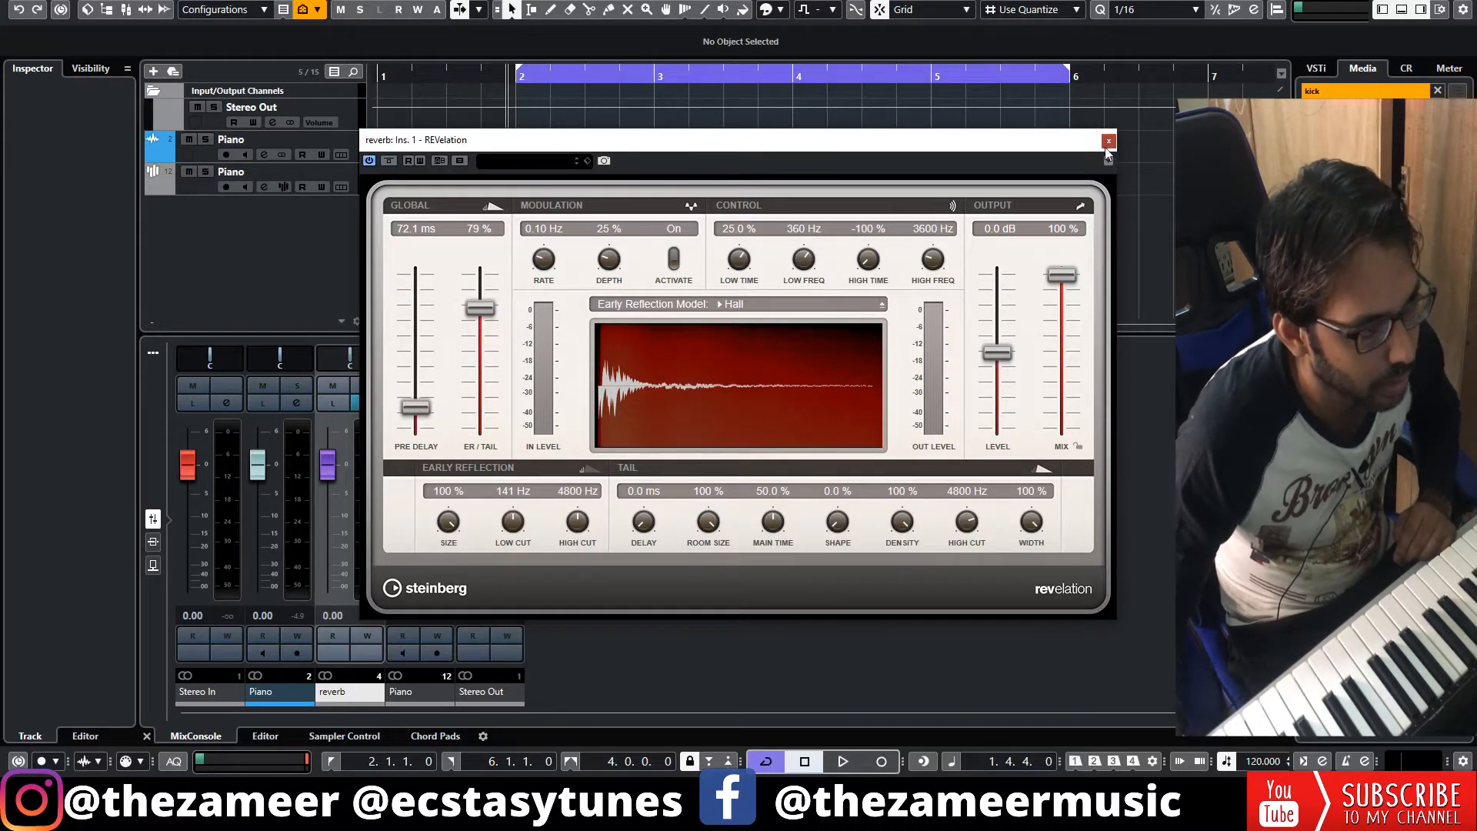
left_click(1107, 141)
Reopen the sampler controls of the Piano sampler track and adjust its Amp volume.
left_click(202, 179)
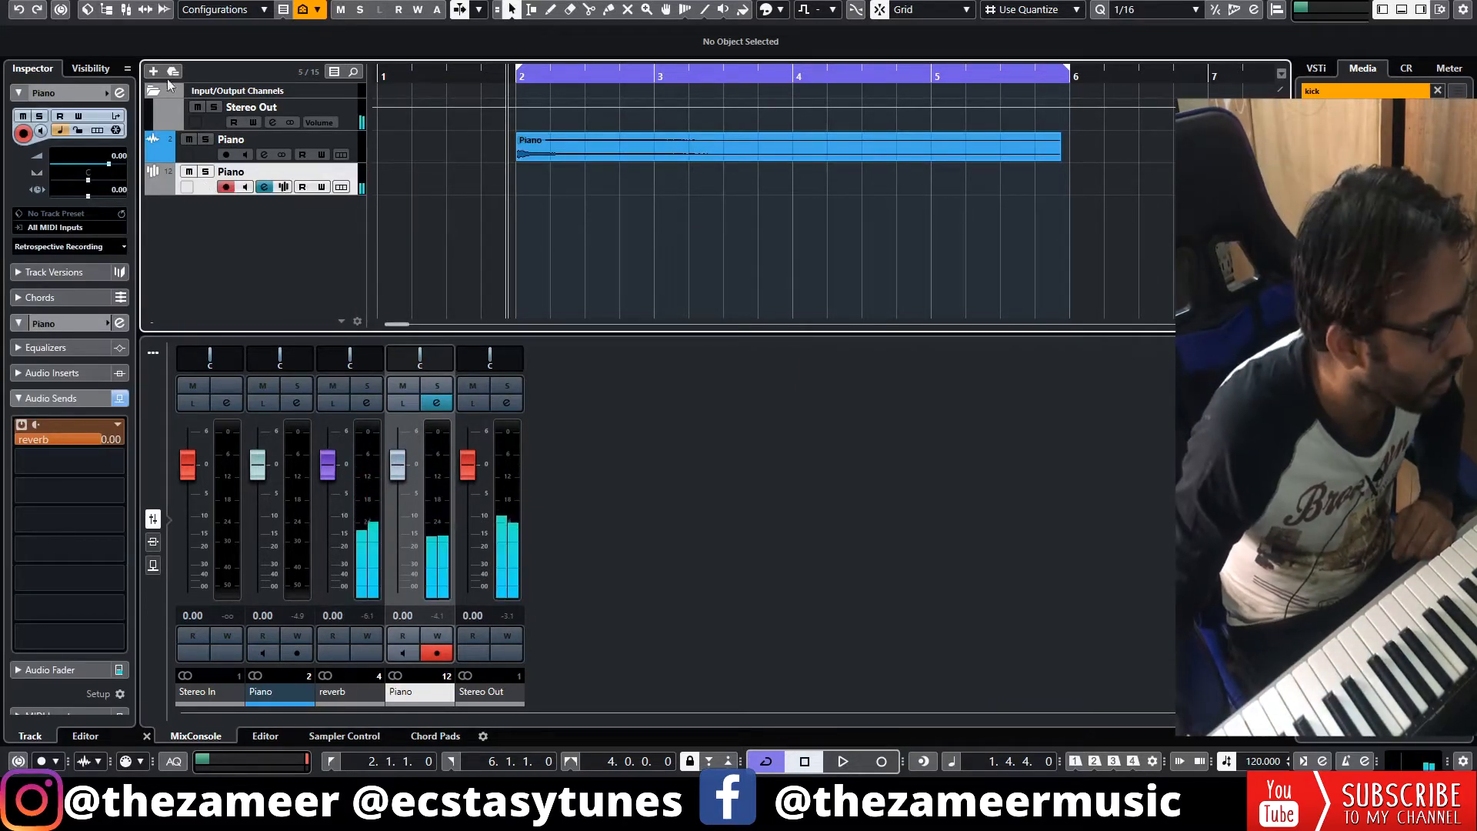
left_click(265, 185)
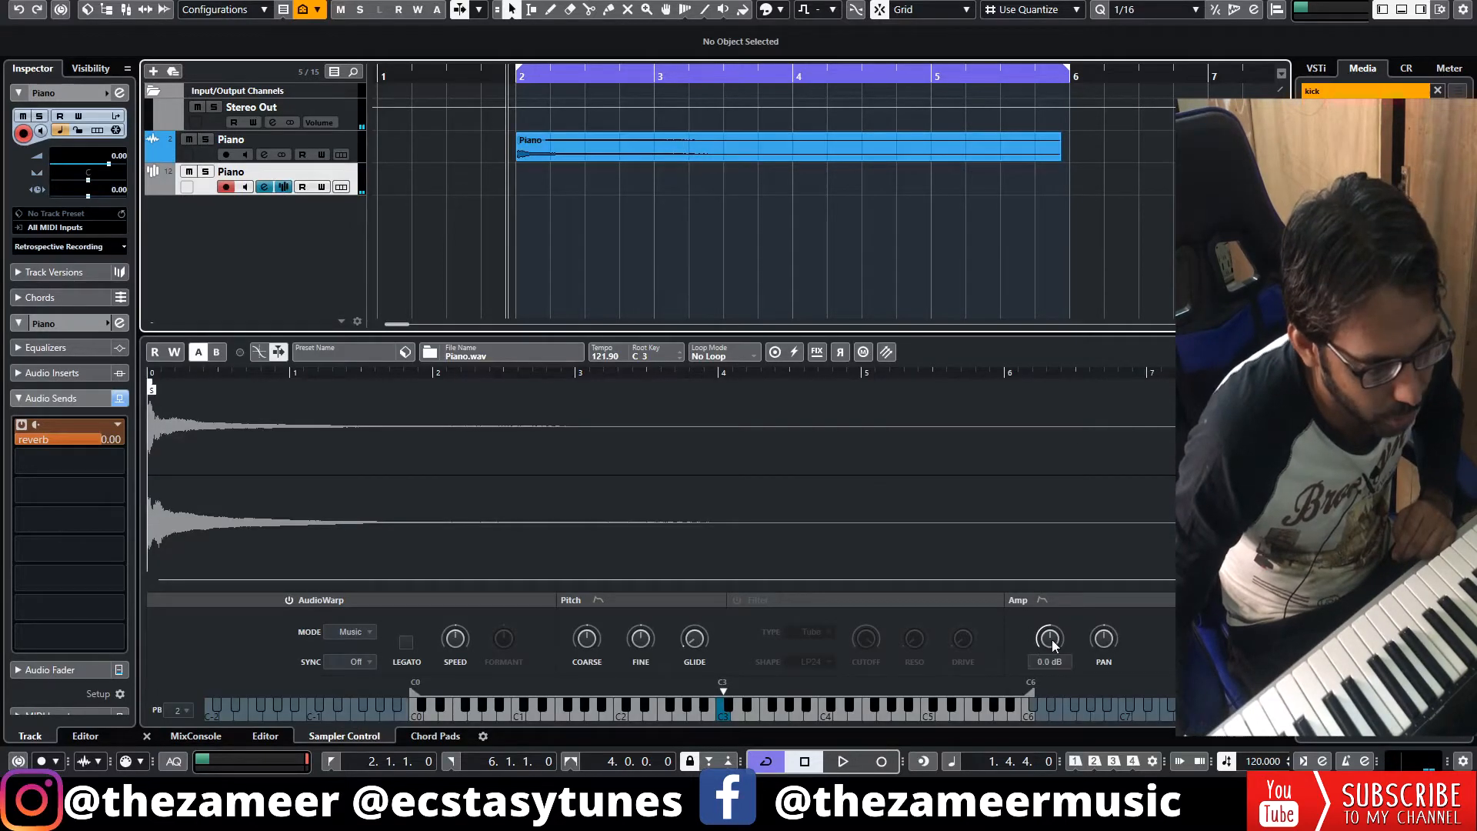
left_click_drag(1054, 645, 1056, 666)
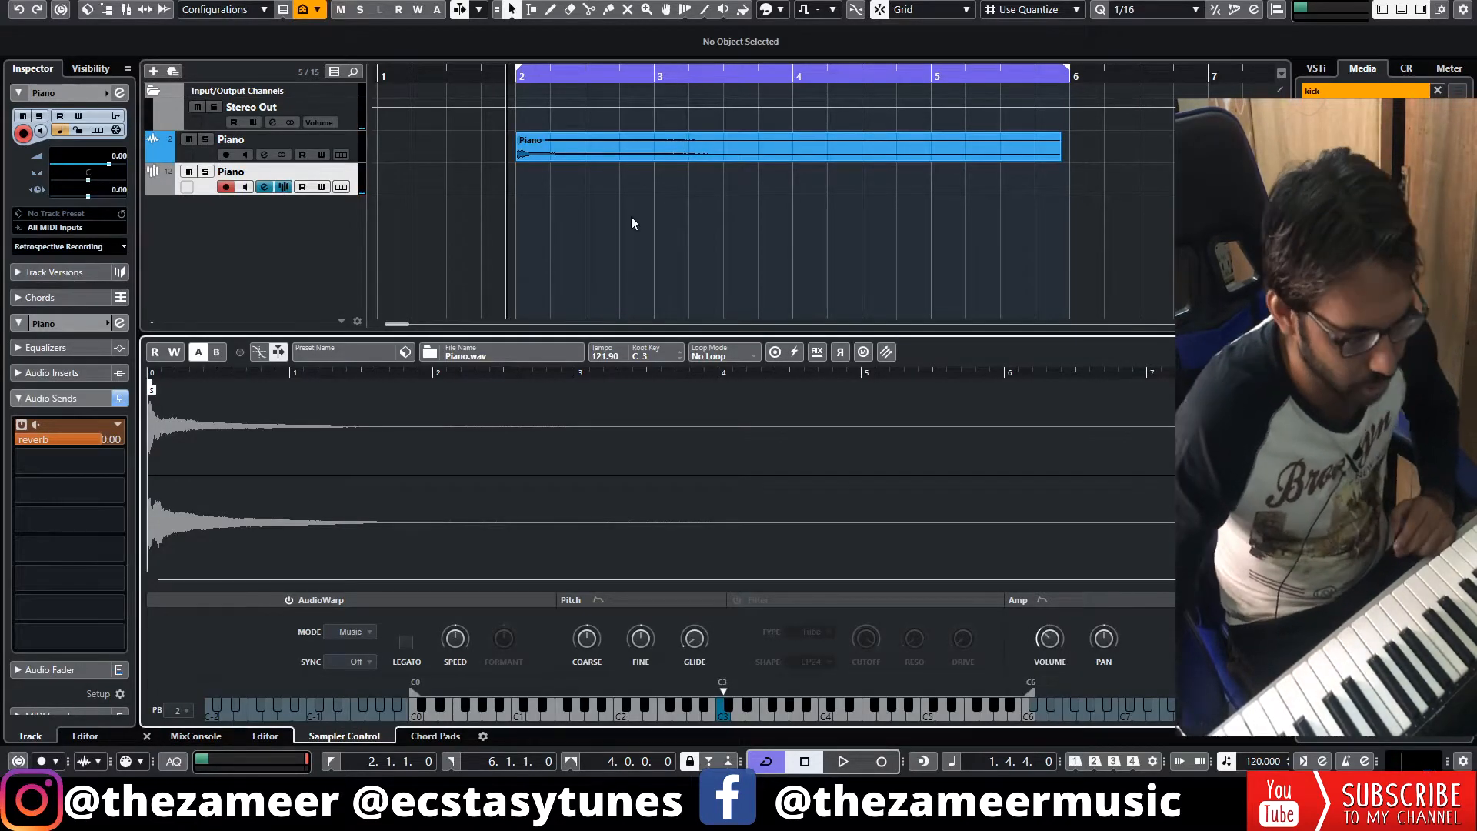
Play back the project at 143 BPM with the metronome running, and stop playback.
key("space")
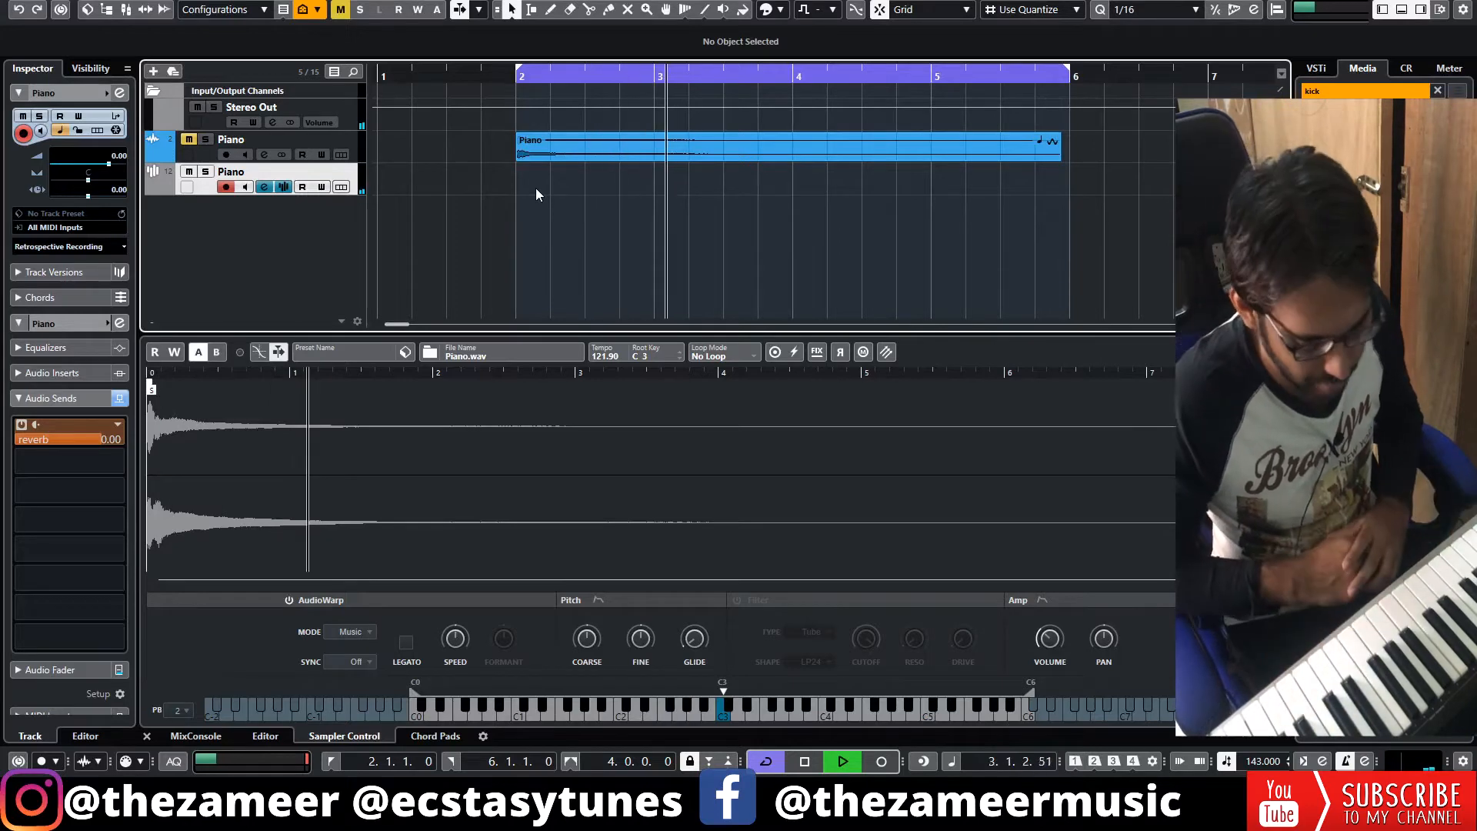
key("space")
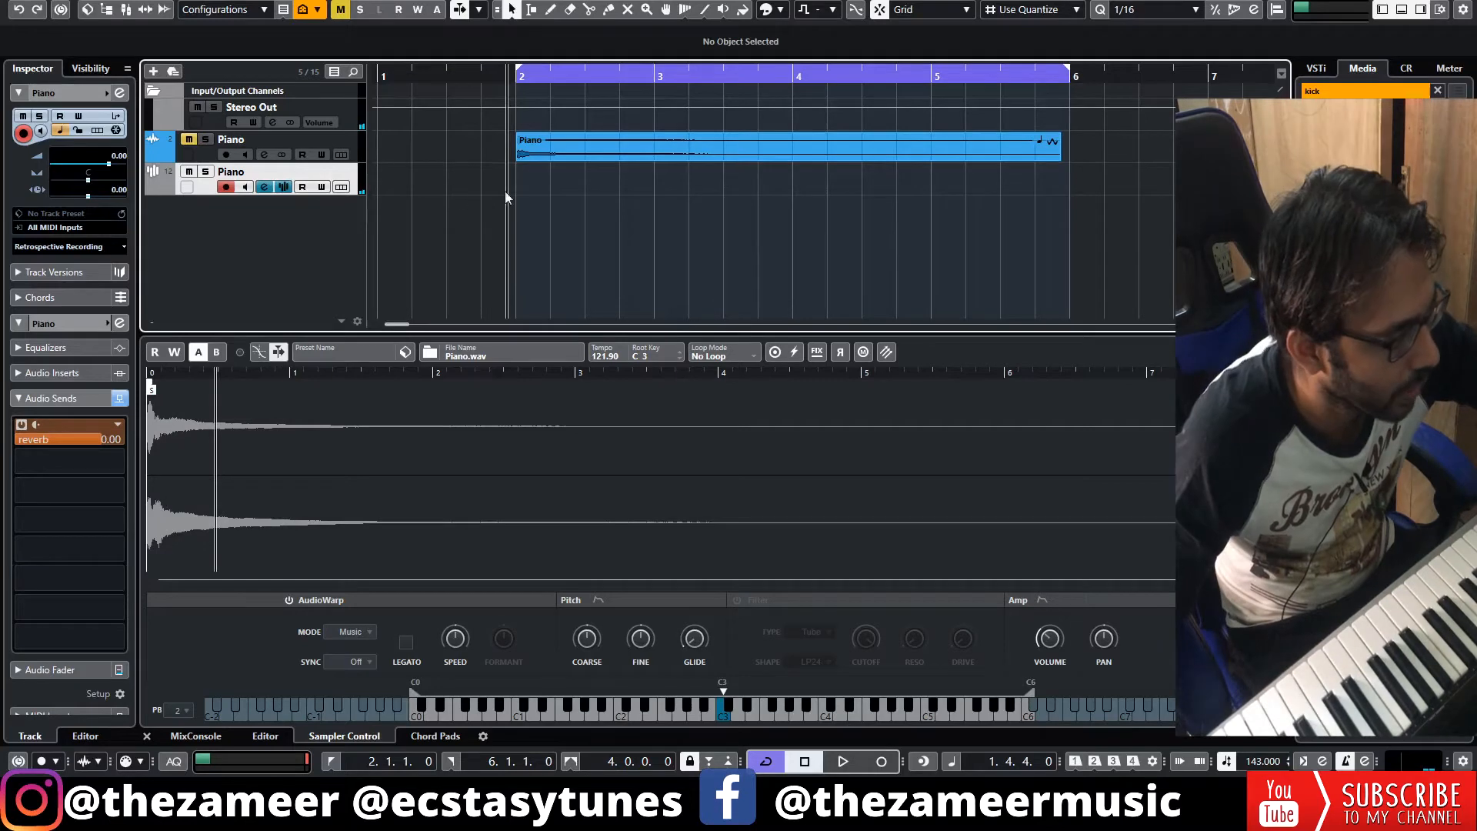
Create a MIDI part from 2.1.1 to 4.4.2 on the Piano sampler track and open it in the Key Editor.
left_click_drag(519, 184, 905, 241)
left_click(792, 255)
double_click(719, 177)
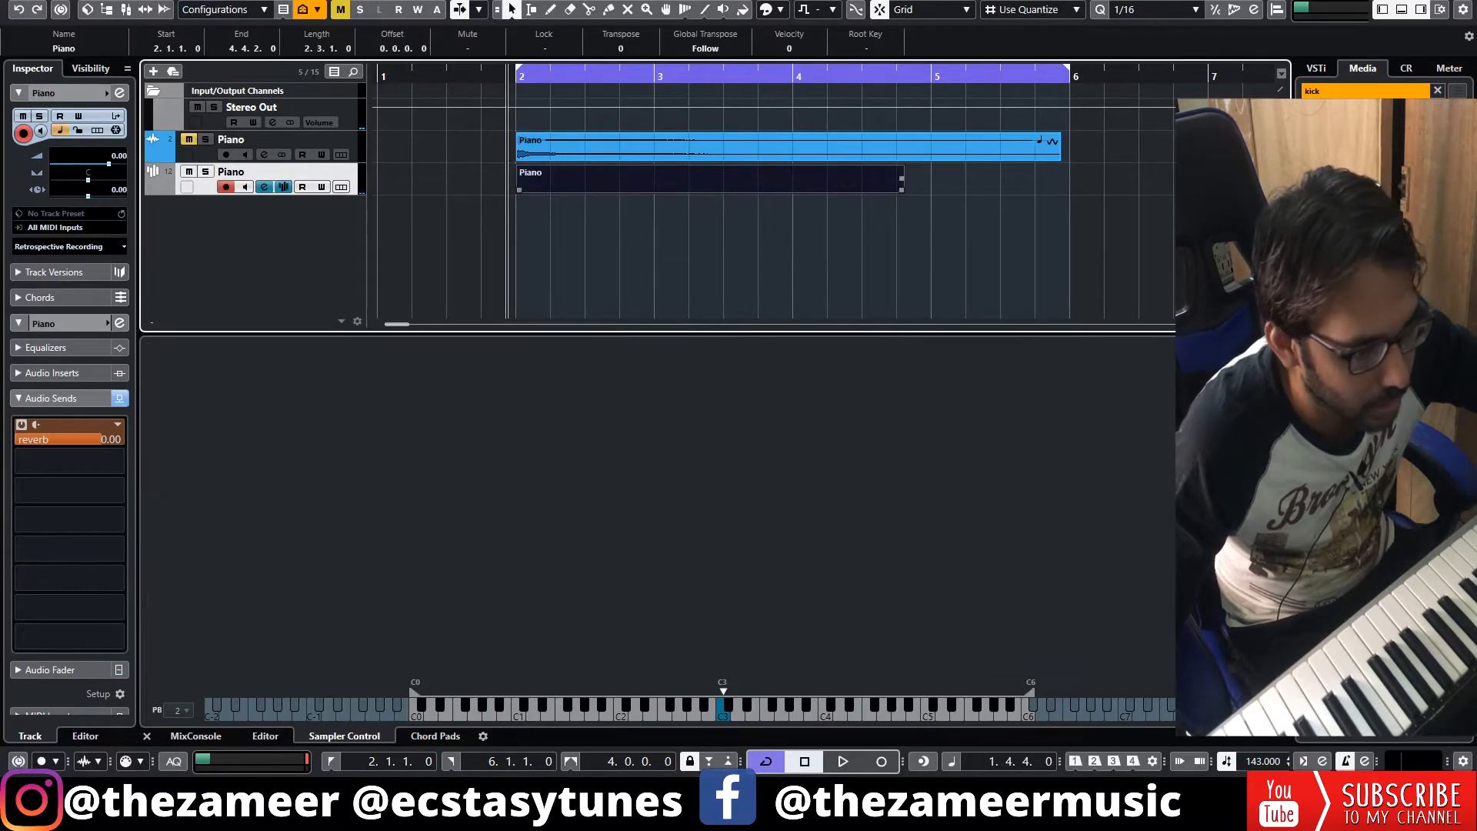
Draw a G3 note at 2.1.1, lasting three beats and a sixteenth.
left_click(182, 362)
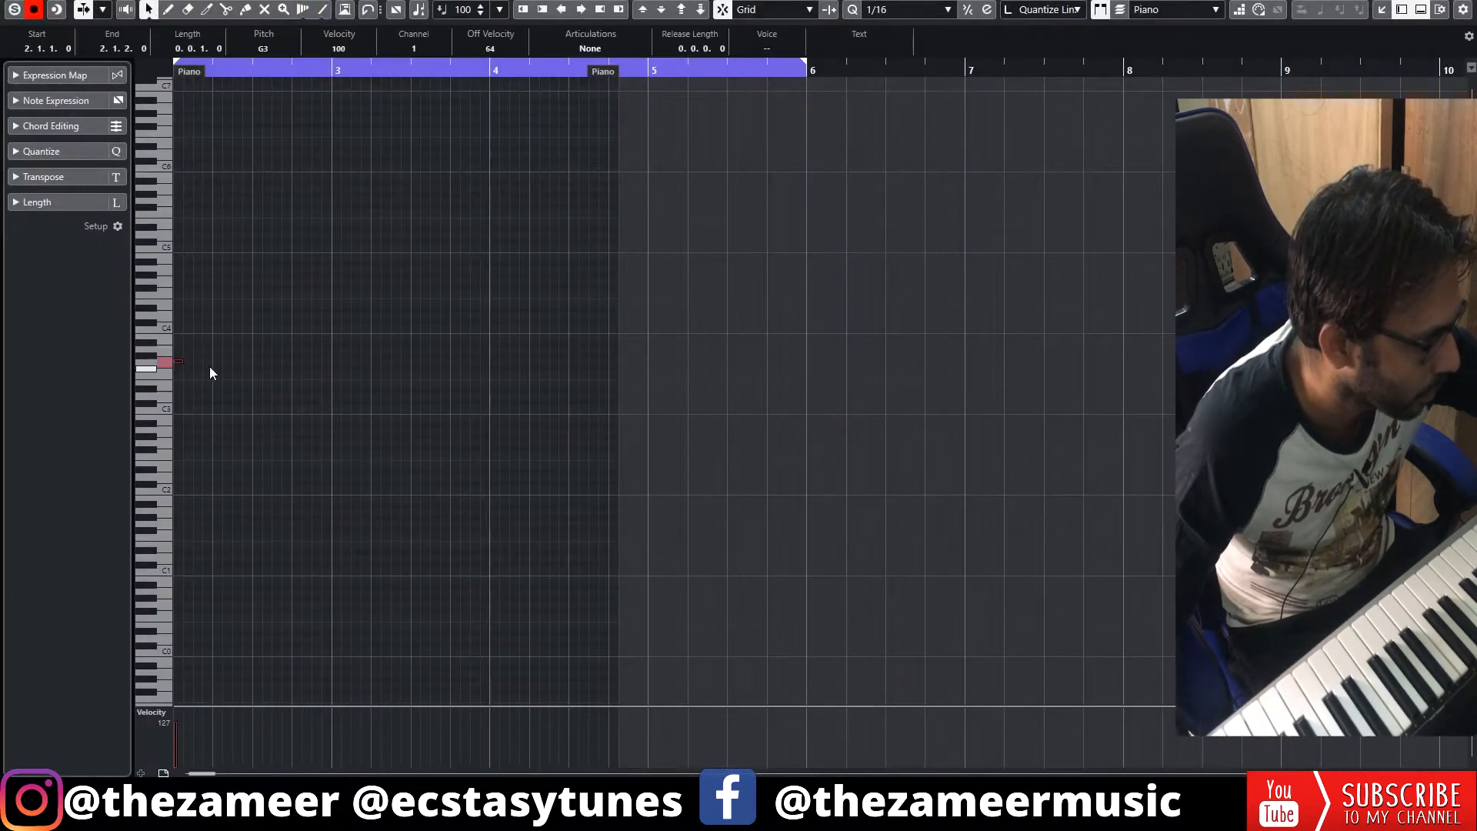
left_click_drag(183, 360, 302, 360)
scroll(522, 448, "left", 1)
left_click(522, 447)
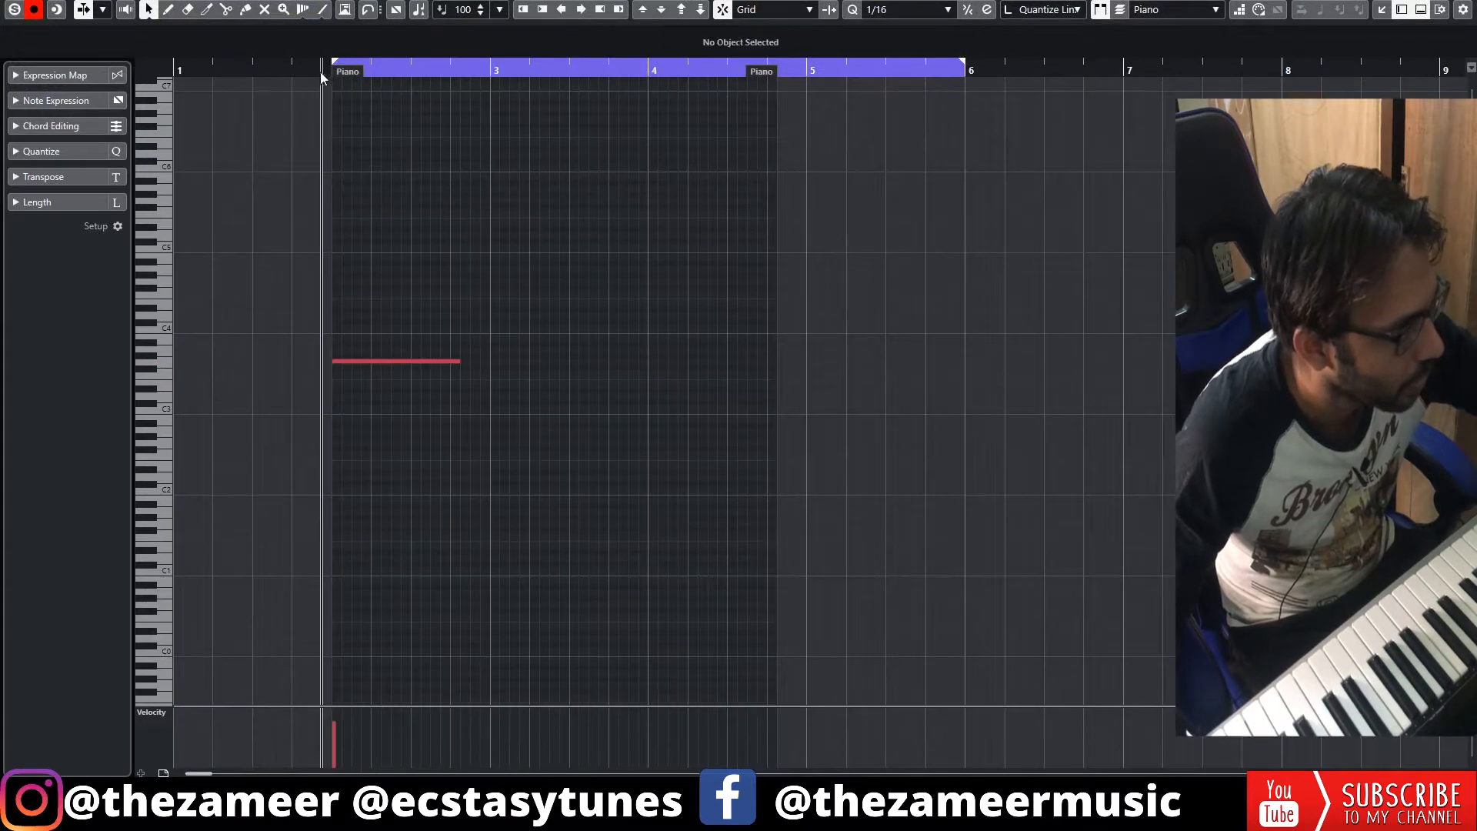
Draw a G4 note at 2.2.3, lasting one beat and a sixteenth, and play the phrase.
scroll(320, 72, "up", 4)
key("space")
key("space")
left_click_drag(646, 280, 868, 272)
key("space")
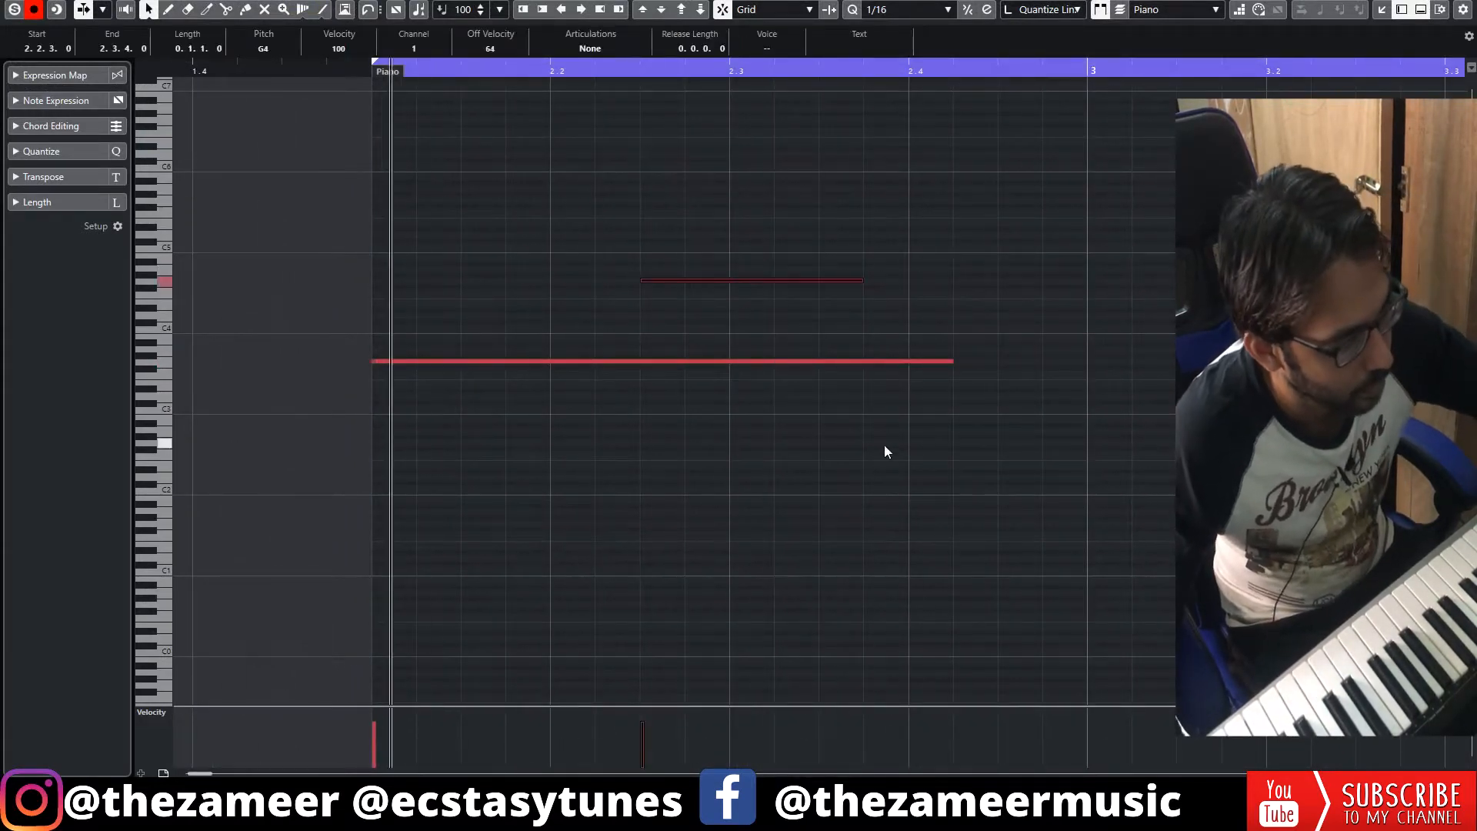
key("space")
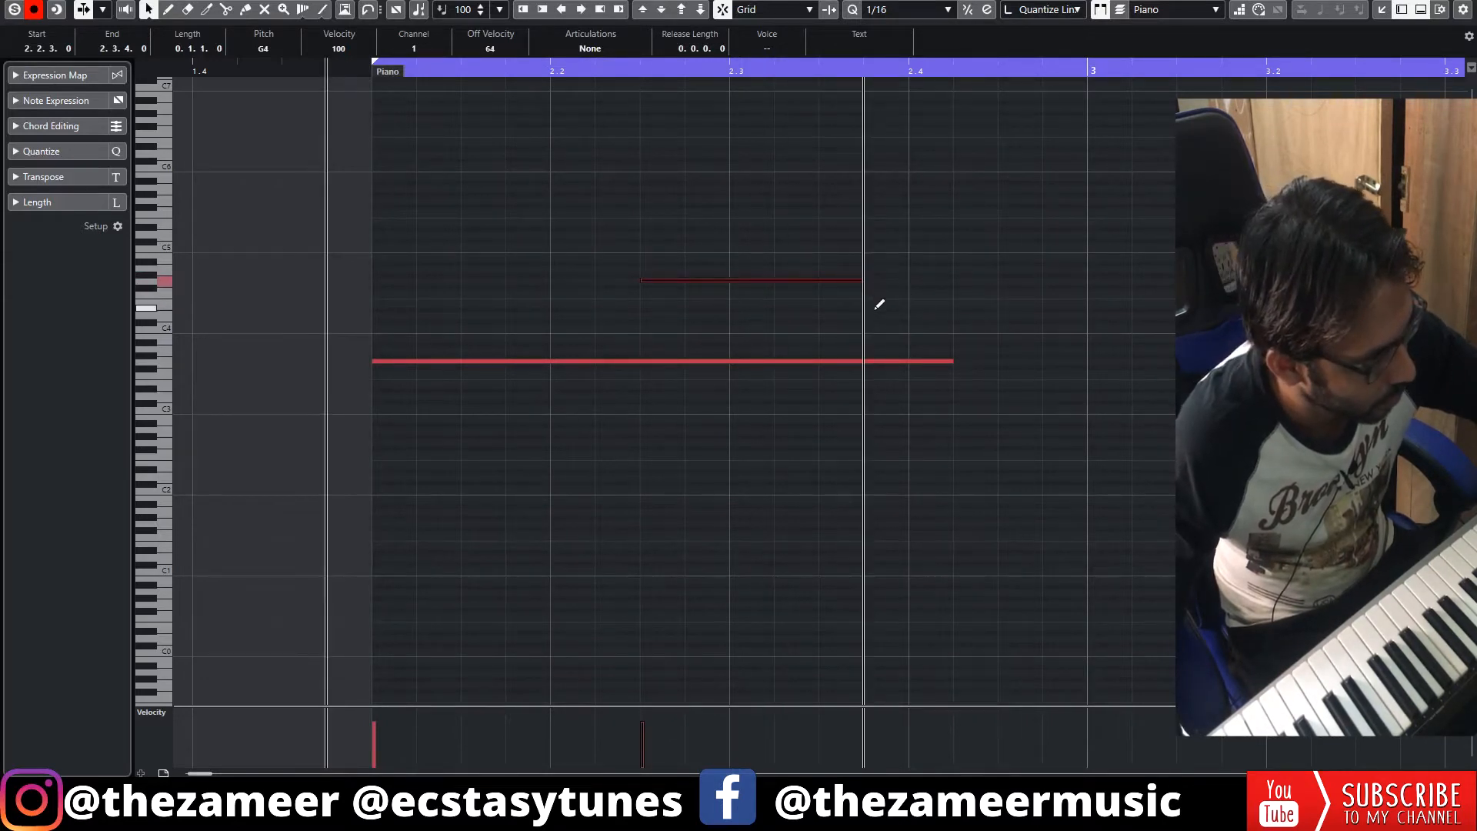
Draw a one-beat D#4 note at 2.4.1 and play the phrase.
left_click(868, 309)
left_click_drag(930, 310, 966, 307)
left_click(961, 330)
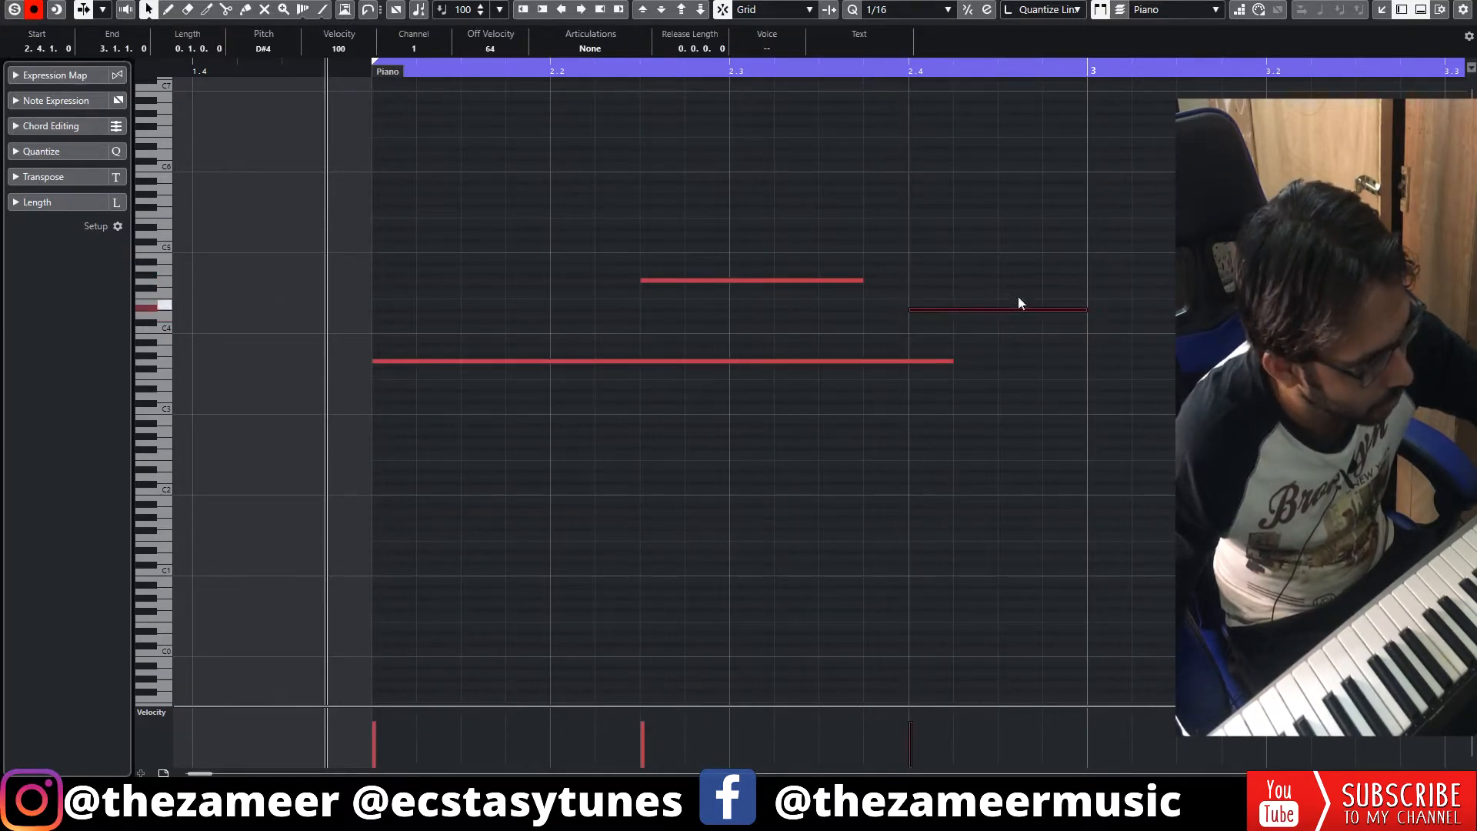
key("space")
key("space")
Duplicate the three notes into bar 3 and transpose the copies down so the lowest becomes D3.
left_click(981, 241)
left_click_drag(1200, 241, 306, 468)
key("ctrl+d")
left_click_drag(1128, 362, 1132, 397)
key("space")
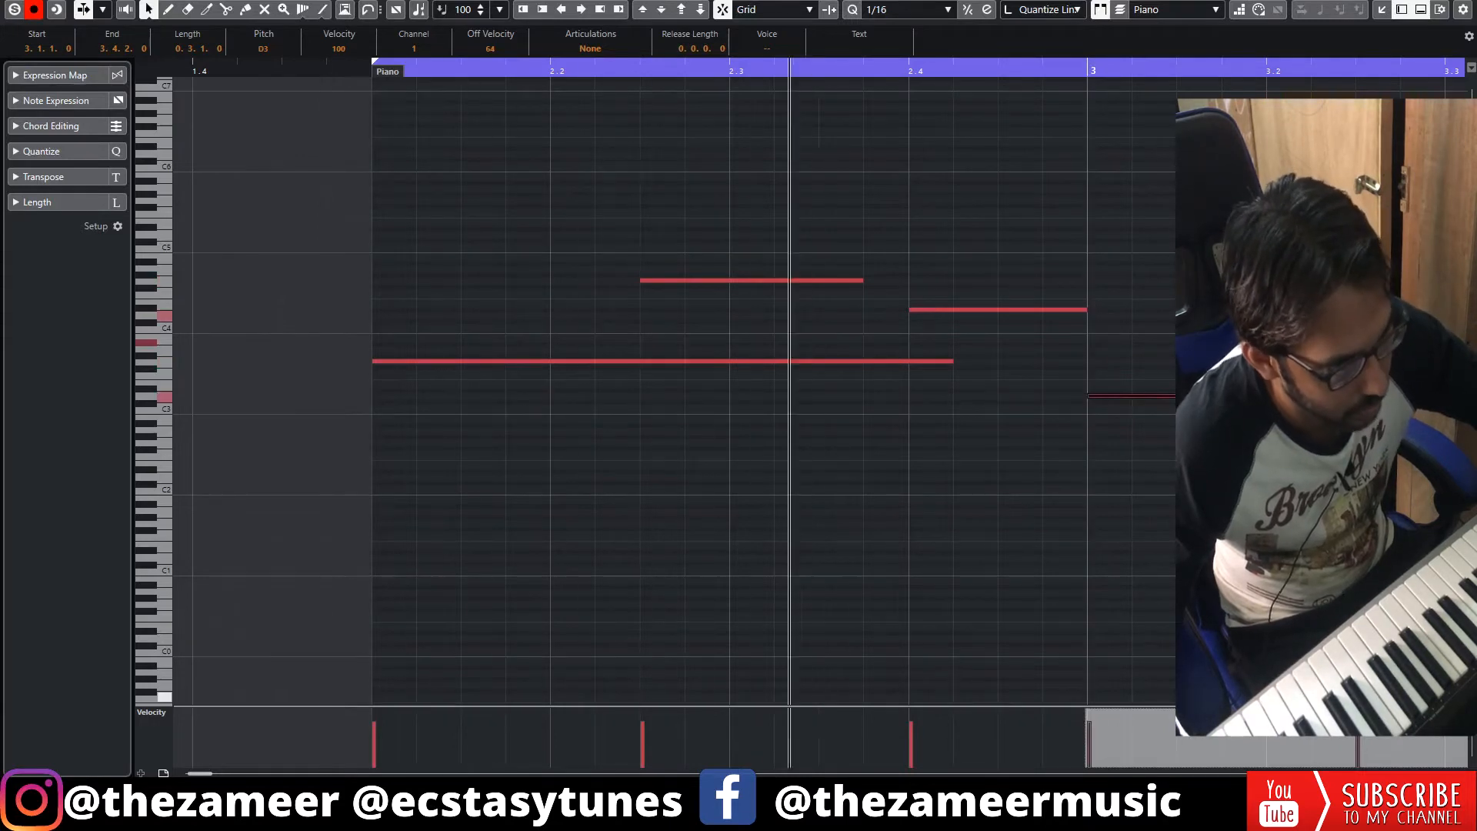
Lower the last copied note in bar 3, at 3.4.1, to A3 and play the phrase.
key("g")
key("g")
key("g")
left_click(1000, 493)
key("space")
left_click_drag(785, 267, 833, 351)
left_click_drag(788, 301, 795, 327)
left_click(890, 344)
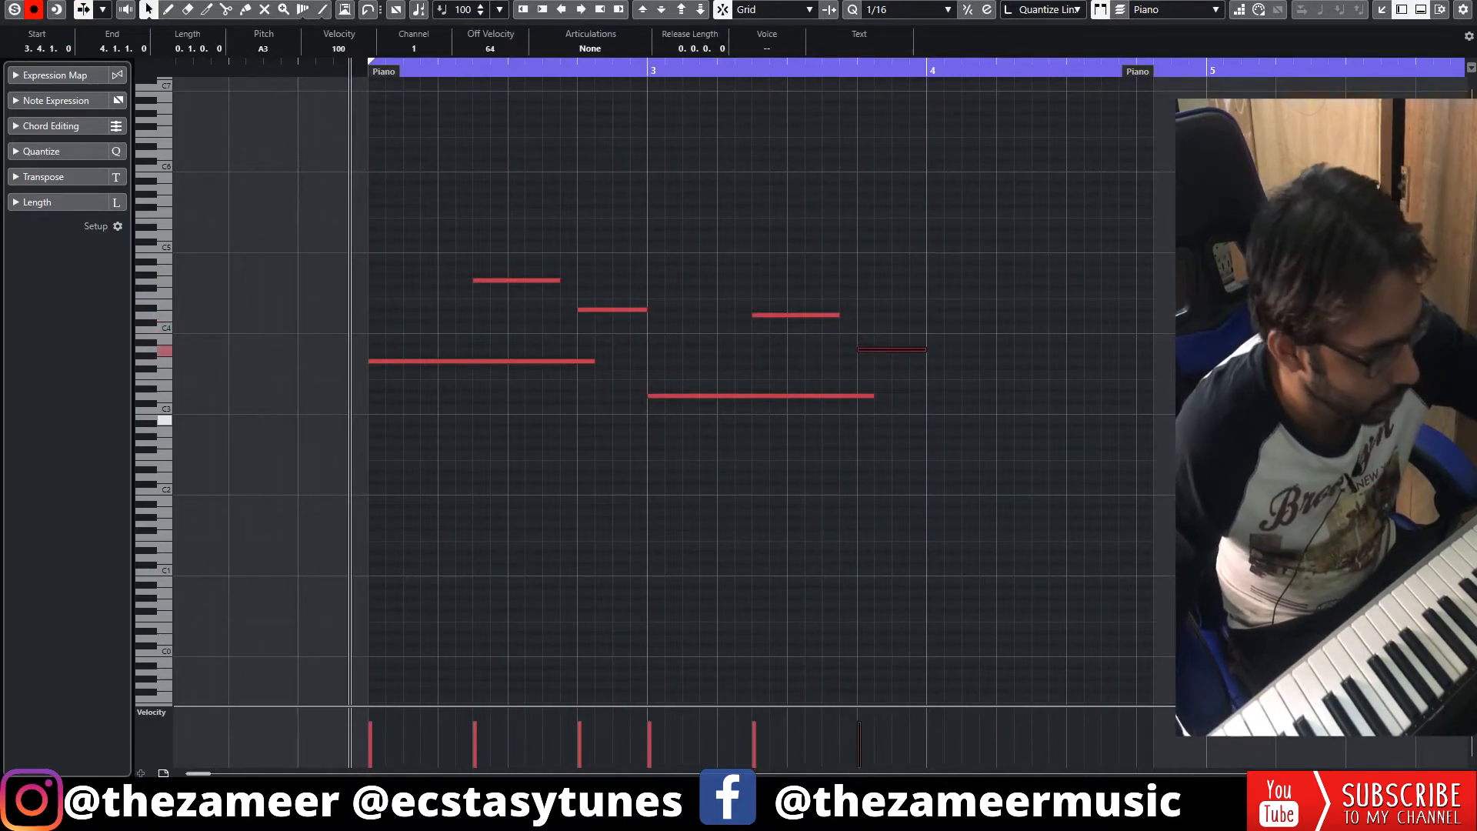
key("space")
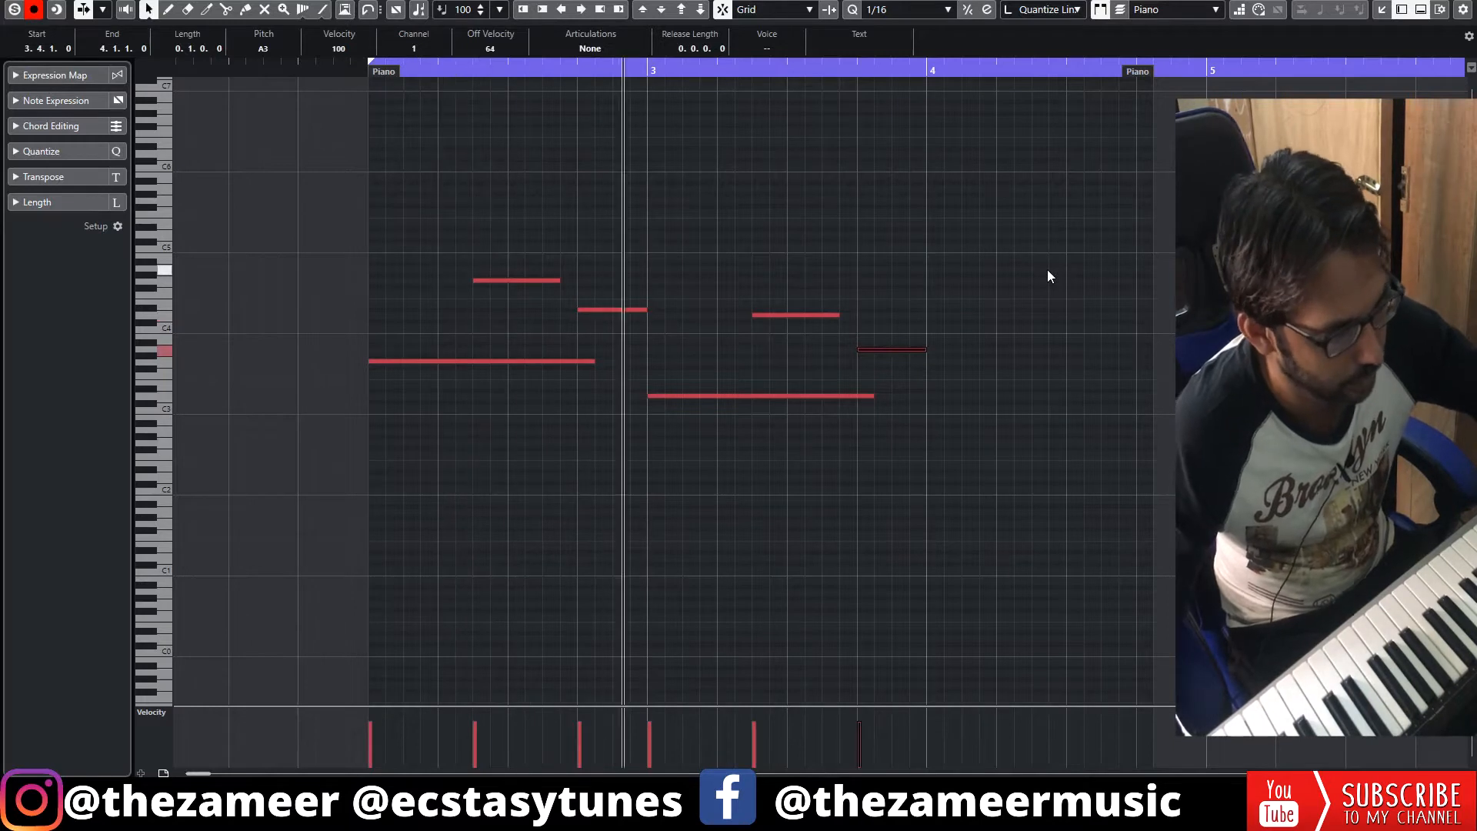
key("space")
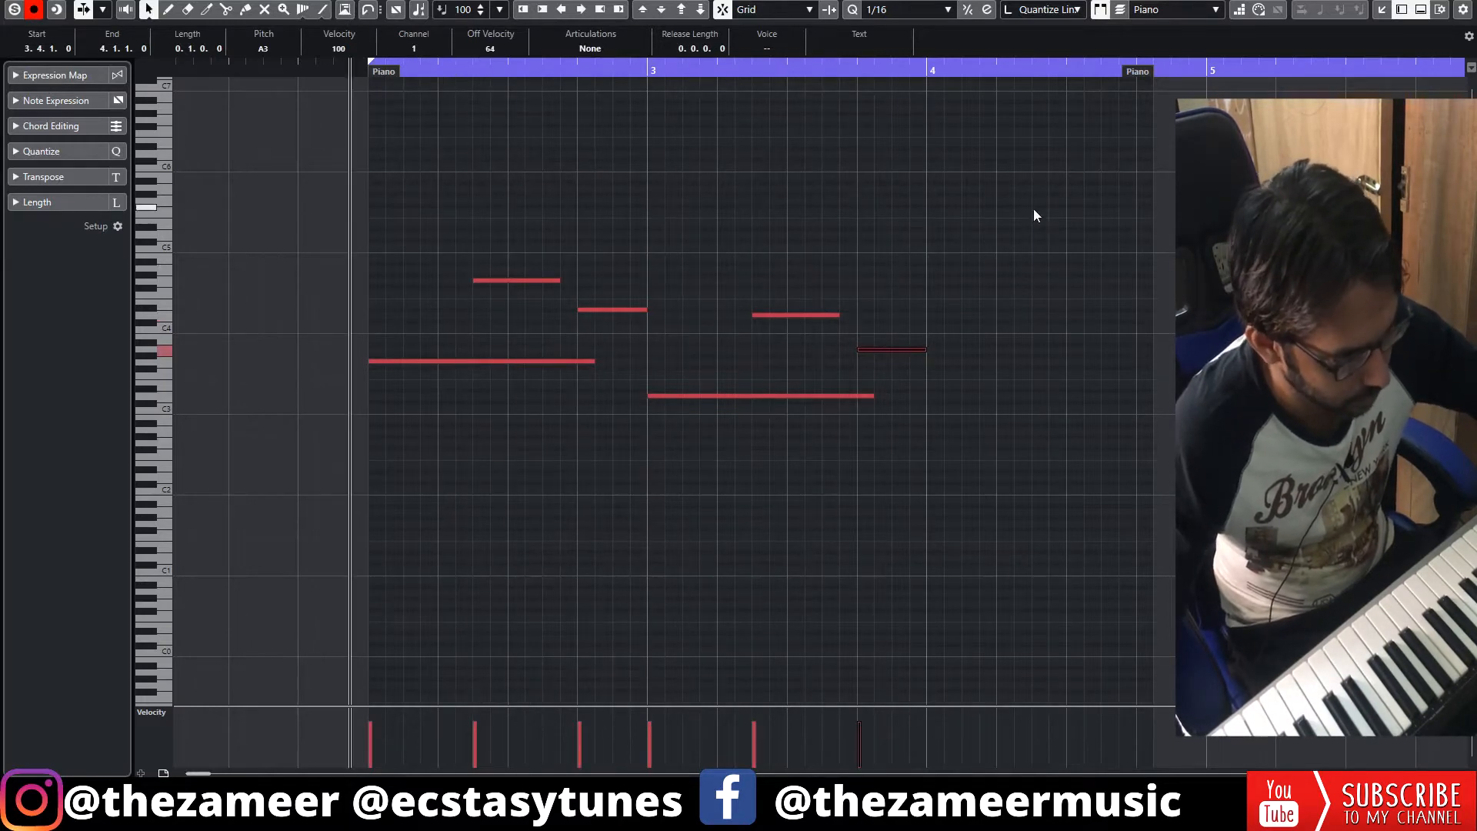
Duplicate the whole two-bar phrase to start at bar 4, extend the Piano part to bar 6, and play the melody.
left_click_drag(1032, 214, 429, 468)
key("alt+d")
mouse_move(1140, 73)
left_mouse_down()
mouse_move(1465, 74)
mouse_move(1337, 75)
left_mouse_up()
key("space")
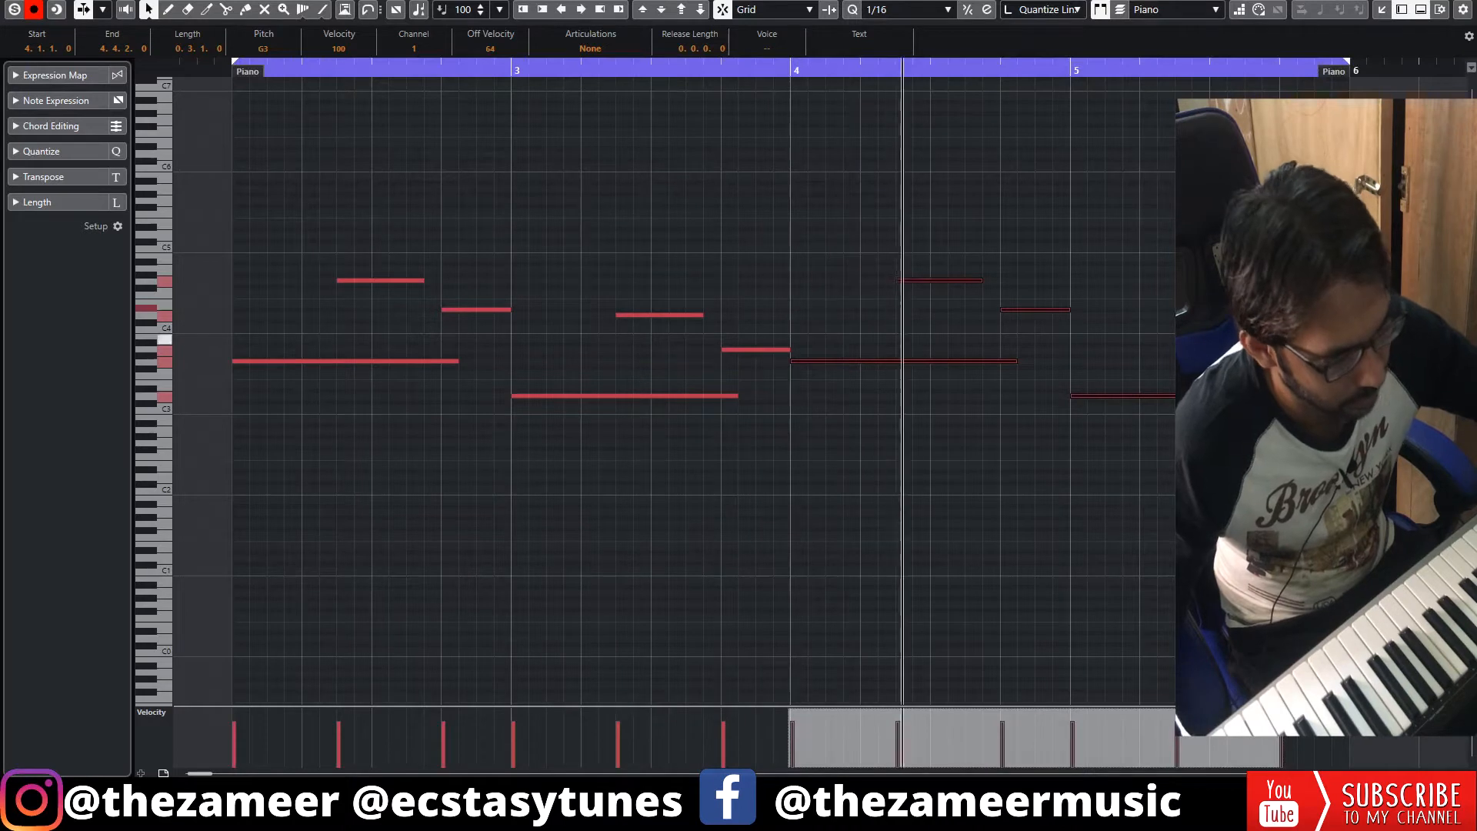
key("space")
left_click(1142, 257)
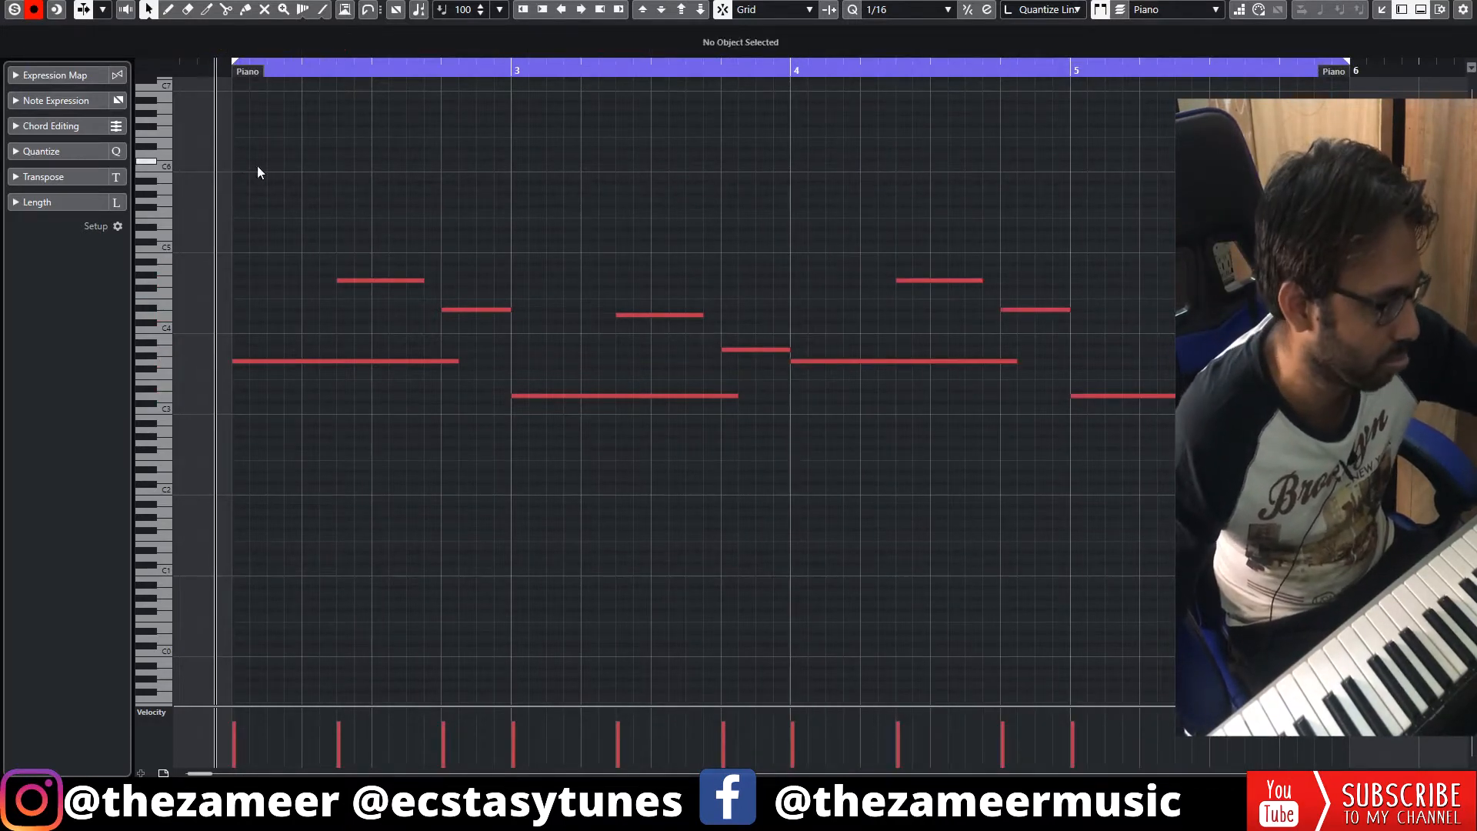
key("space")
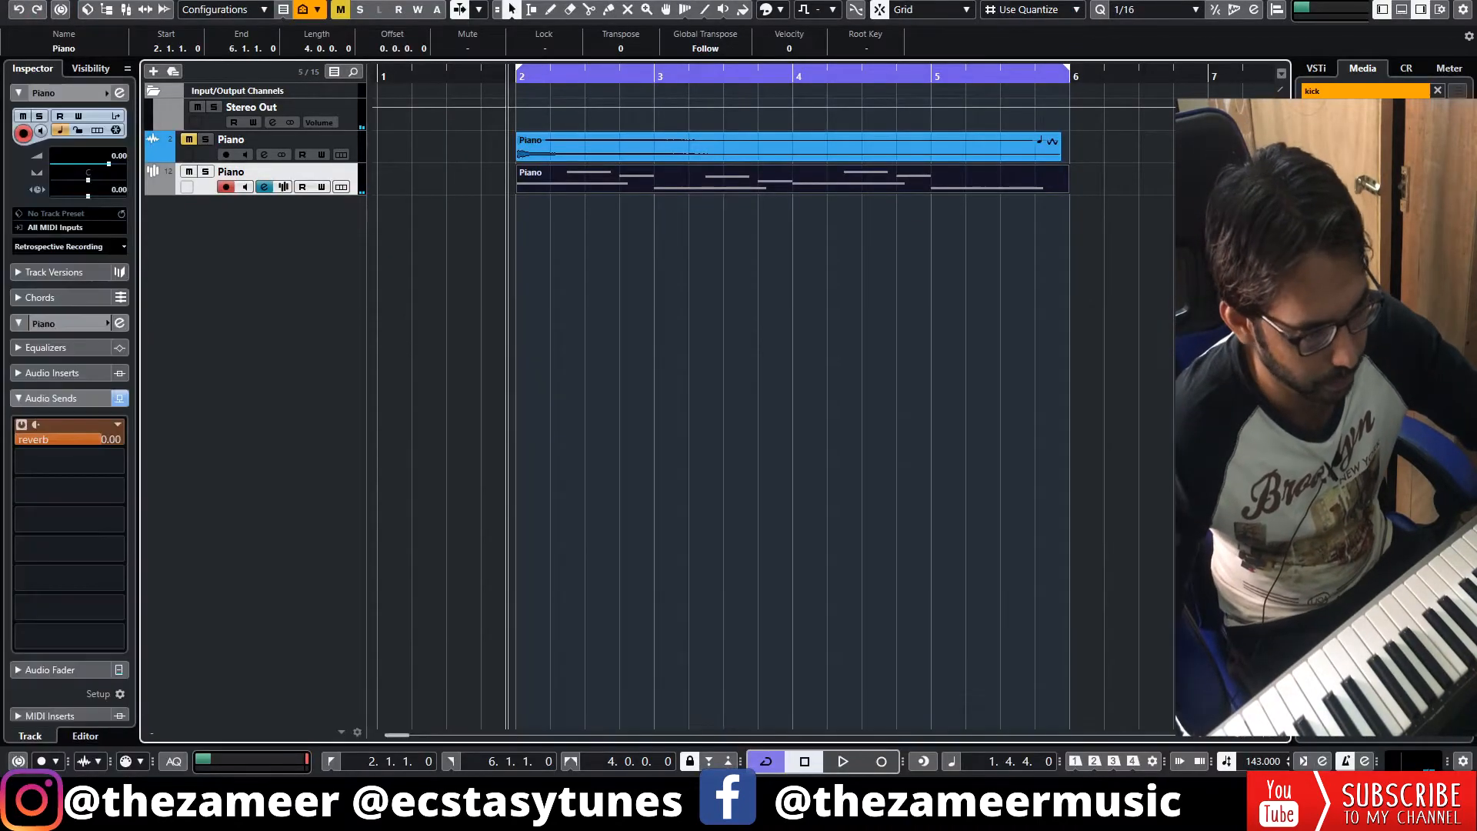
Add the HalfTime-64bit plug-in as the first audio insert on the Piano sampler track.
left_click(470, 274)
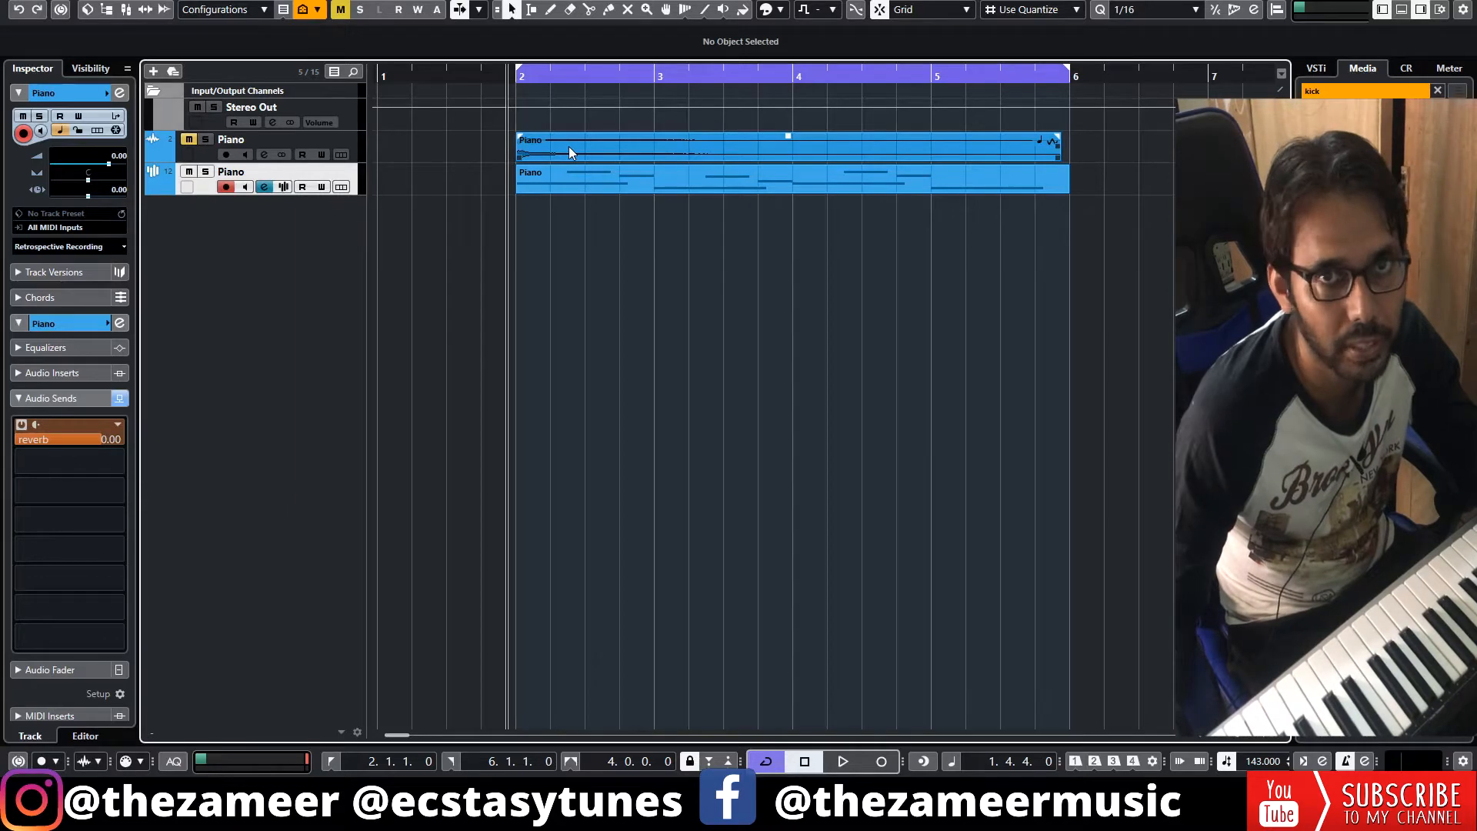
left_click(558, 178)
left_click(51, 373)
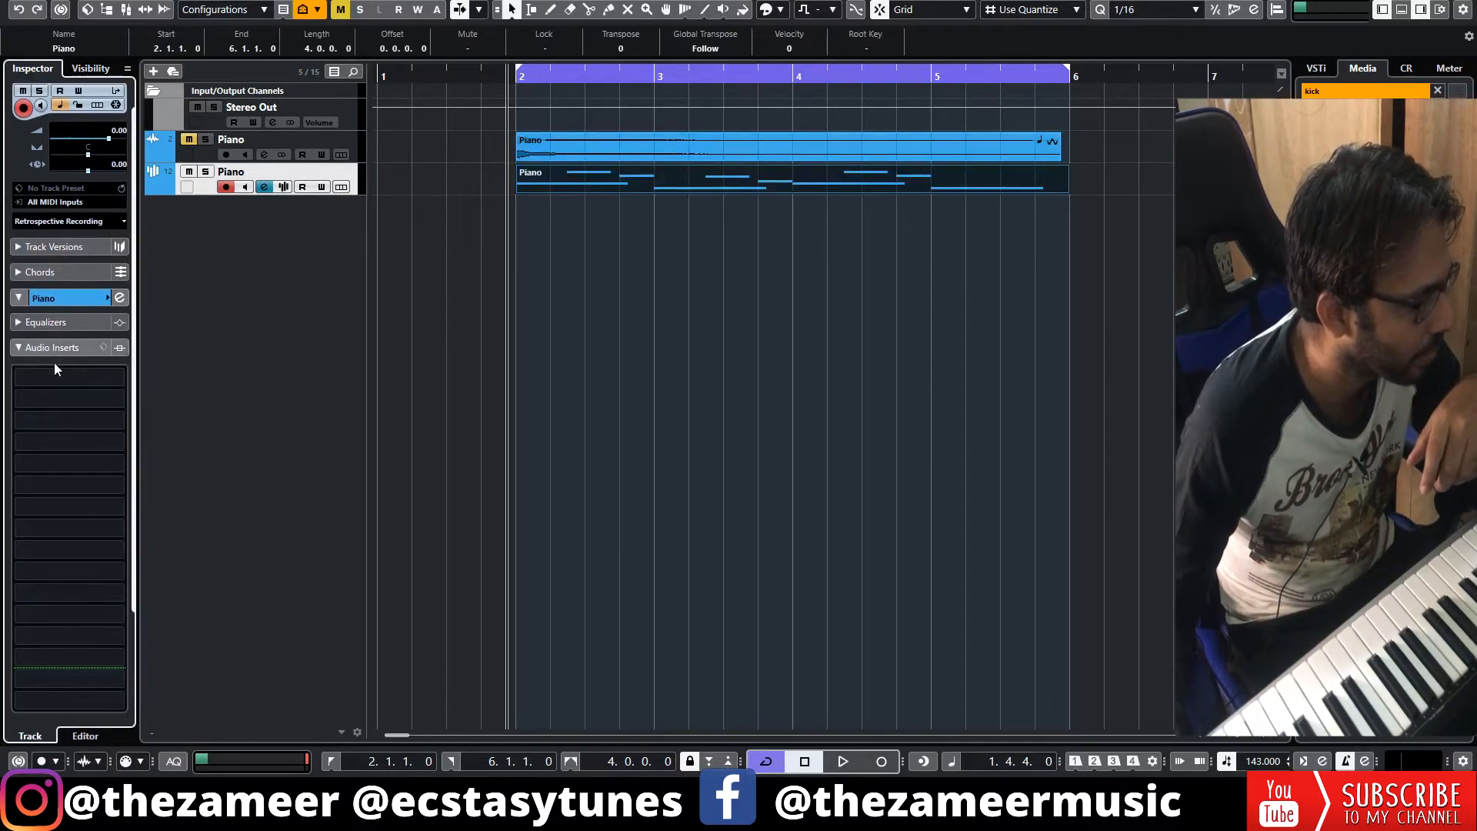
left_click(71, 375)
type("half")
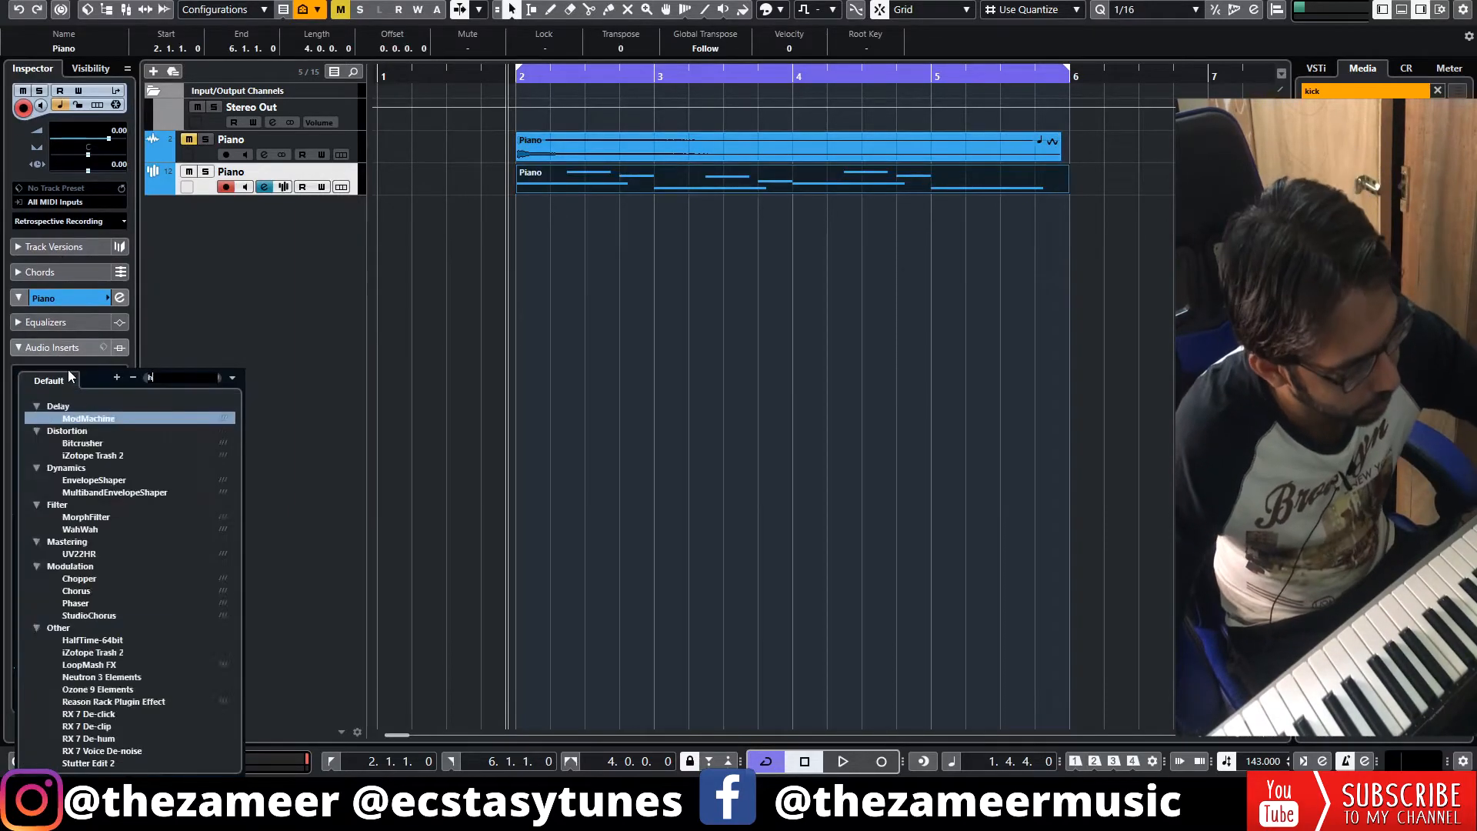
key("Return")
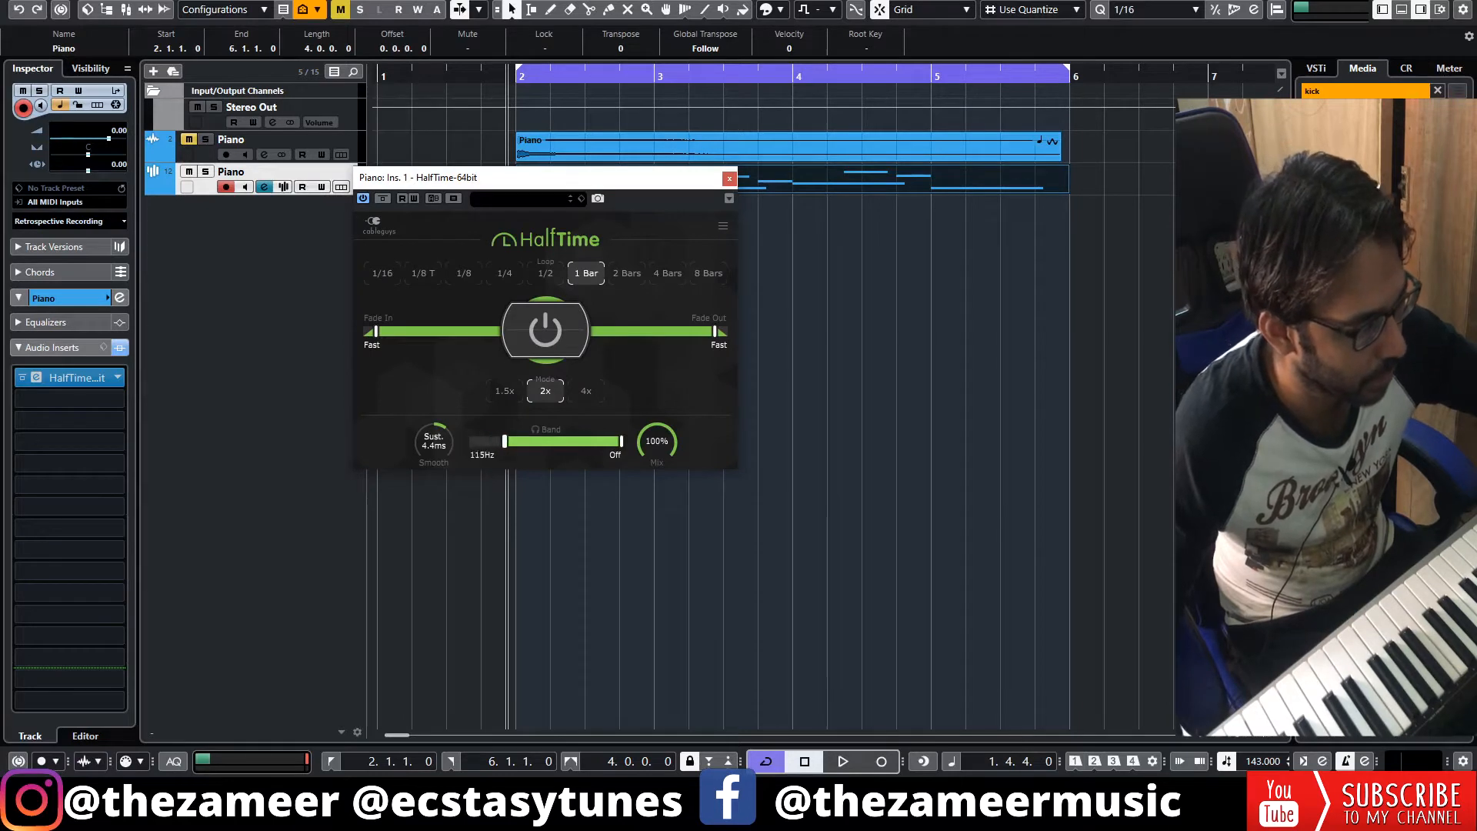
Raise HalfTime's lower band limit to 145 Hz while playing the melody, and close the plug-in window.
key("space")
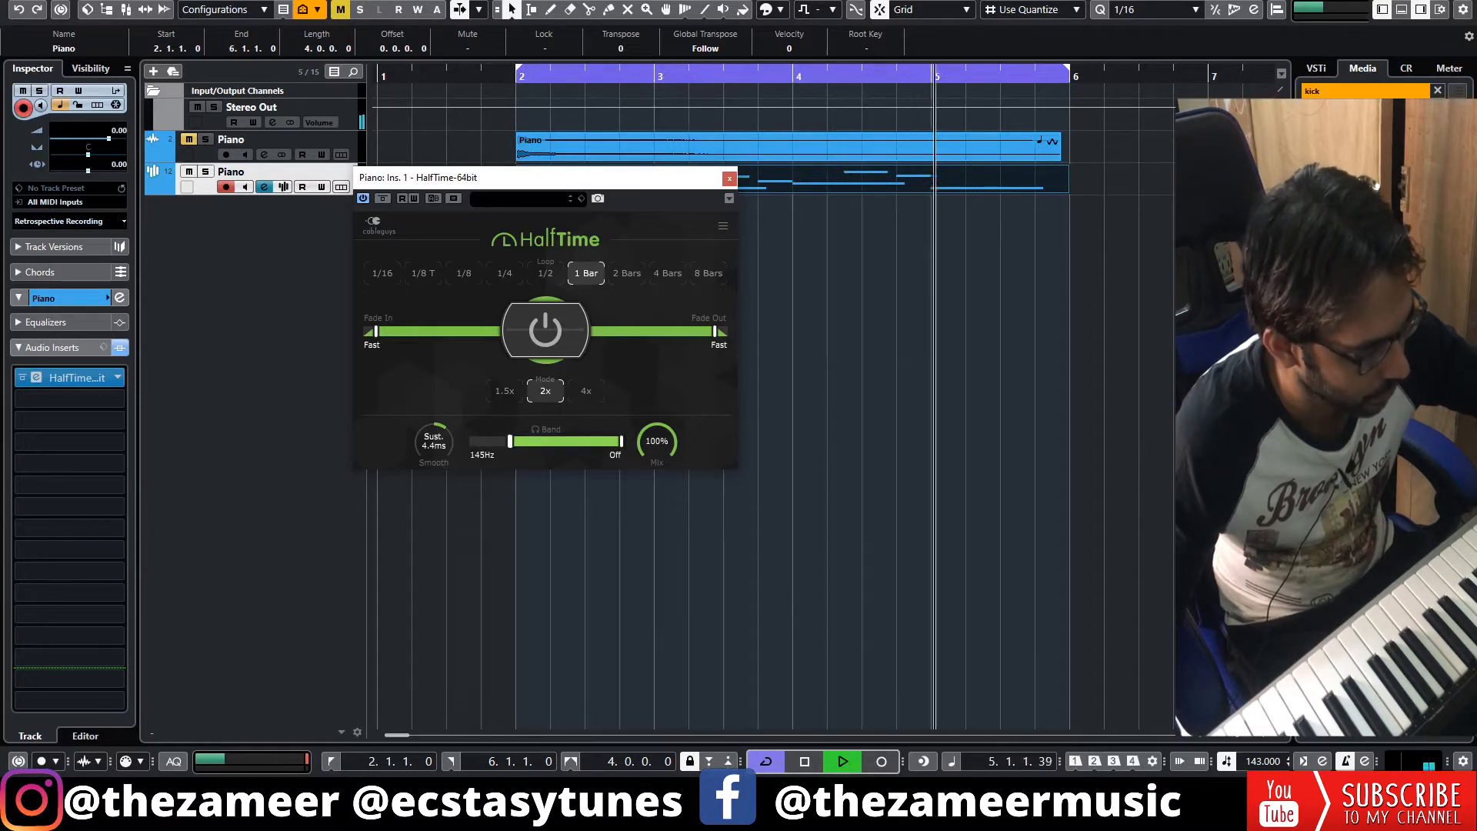
left_click(729, 178)
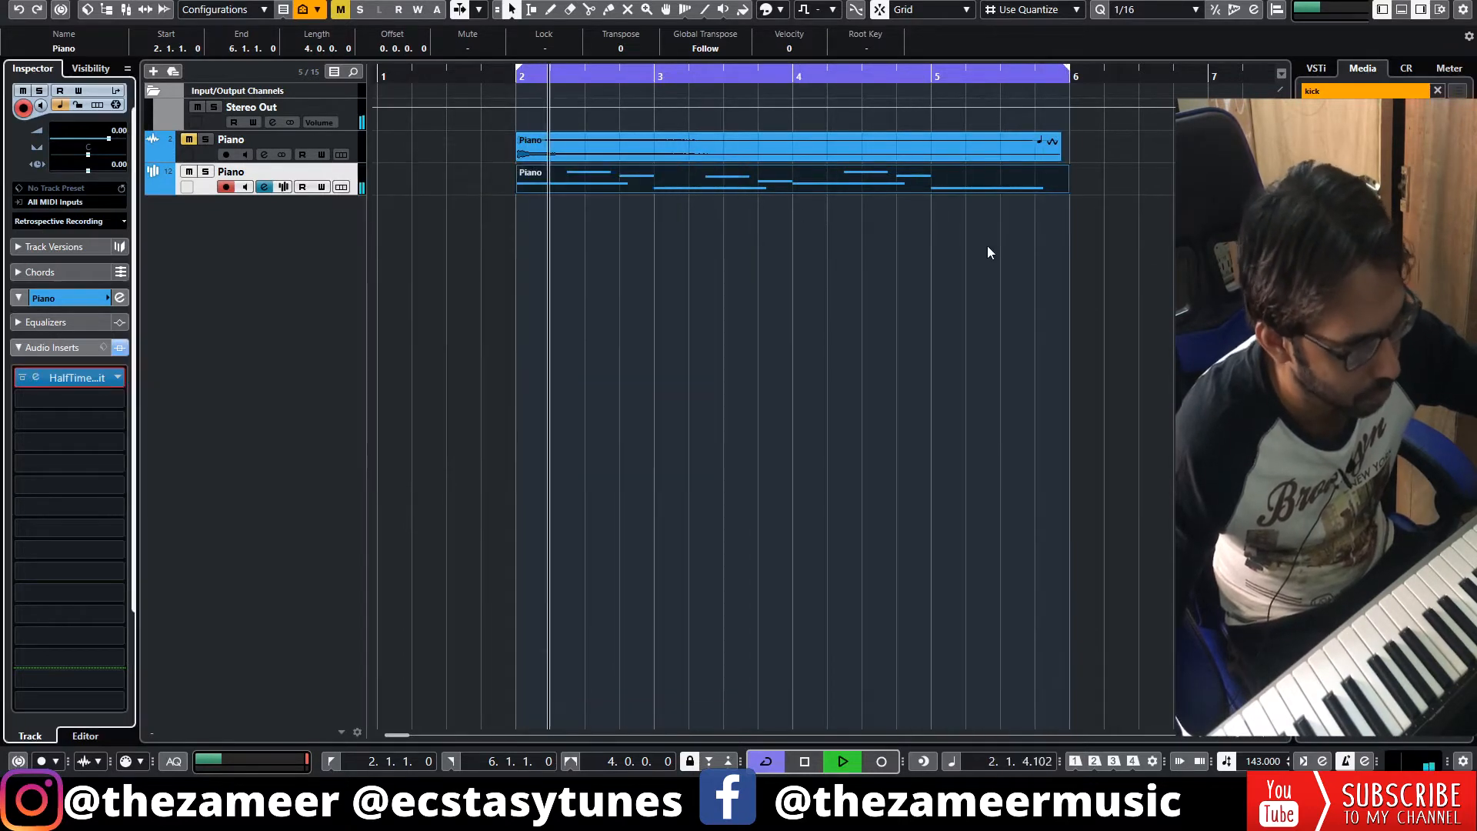
left_click(989, 247)
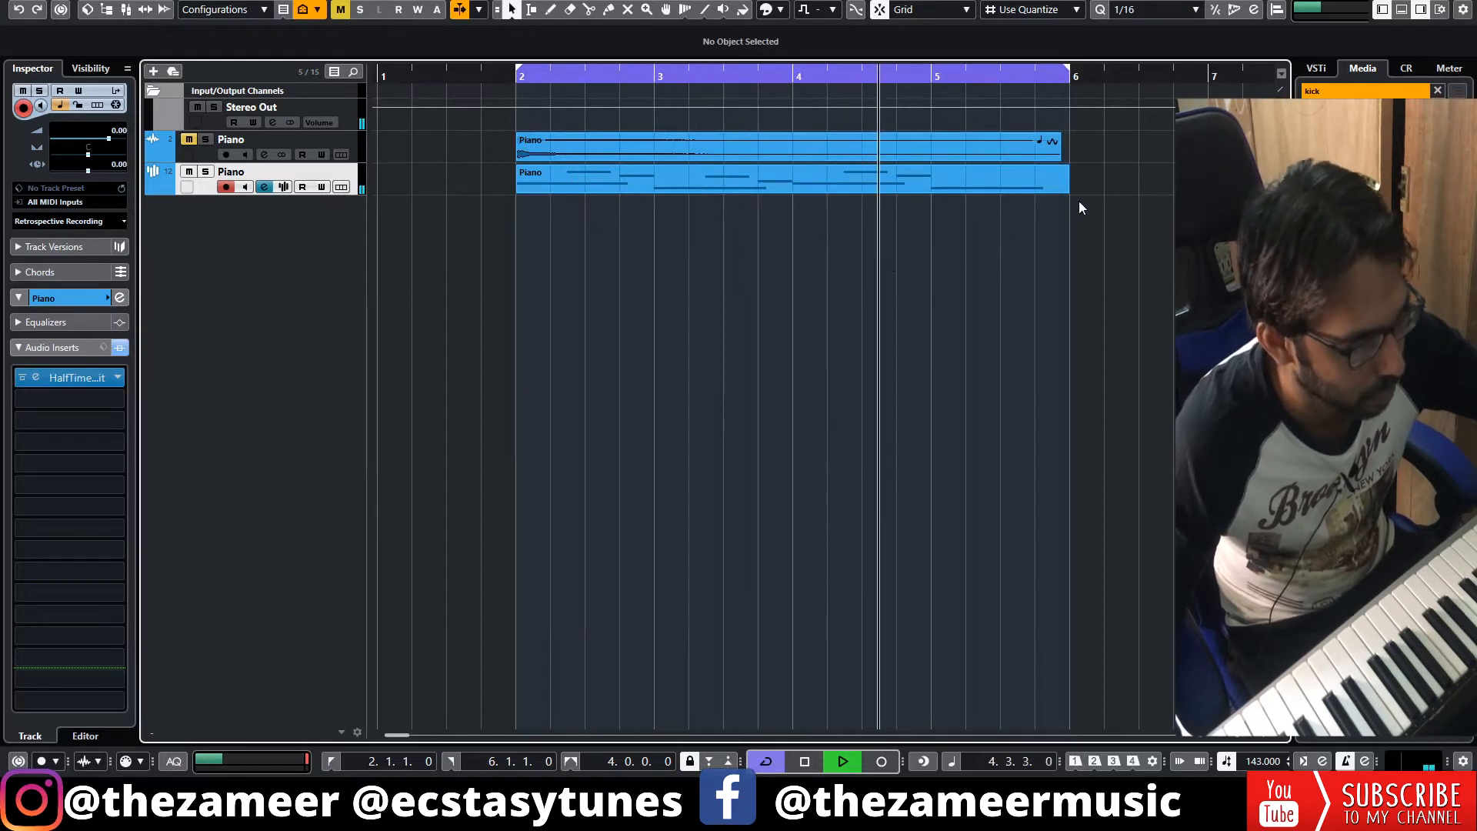
key("space")
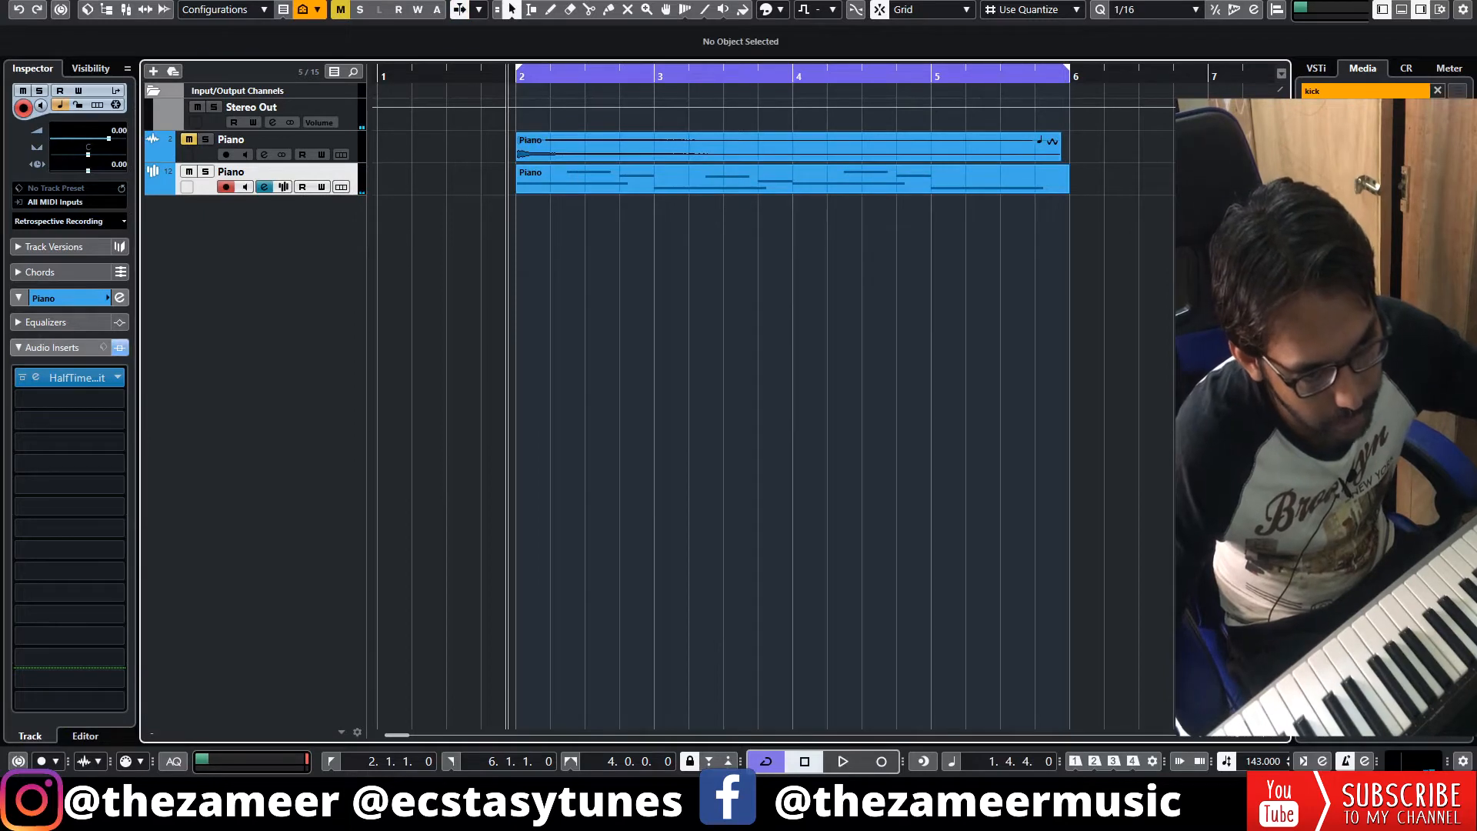
Create a Kick part starting at bar 2 and place sixteenth-length C3 notes at 2.1.1 and 2.4.3.
left_click(1437, 90)
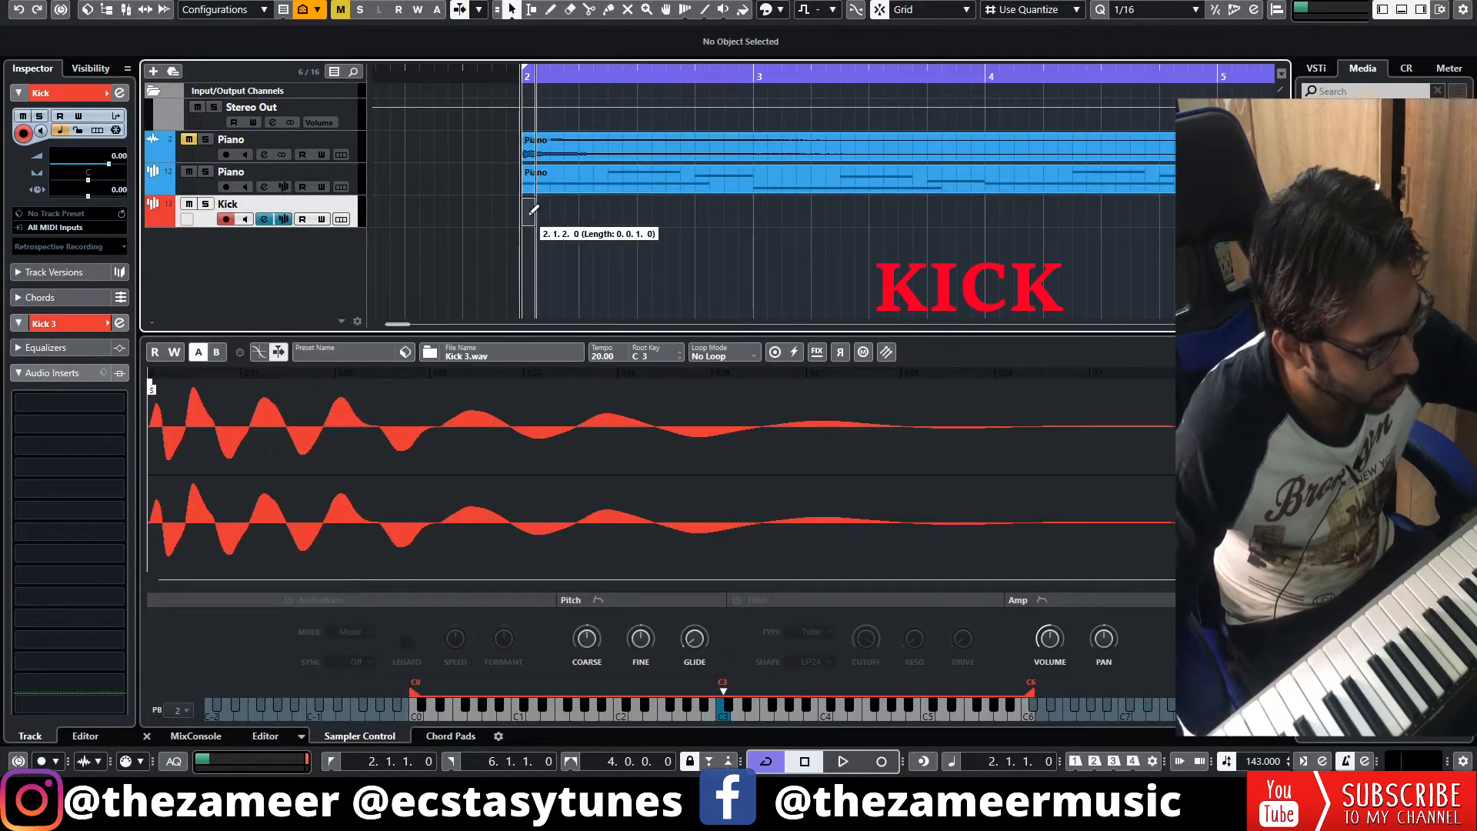
left_click_drag(531, 213, 943, 215)
double_click(773, 215)
left_click(185, 406, "alt")
left_click_drag(183, 407, 648, 405)
Duplicate the two kick notes so the copies start at 3.1.1, enlarge the part to fit, and play the pattern.
left_click_drag(700, 376, 184, 434)
key("ctrl+d")
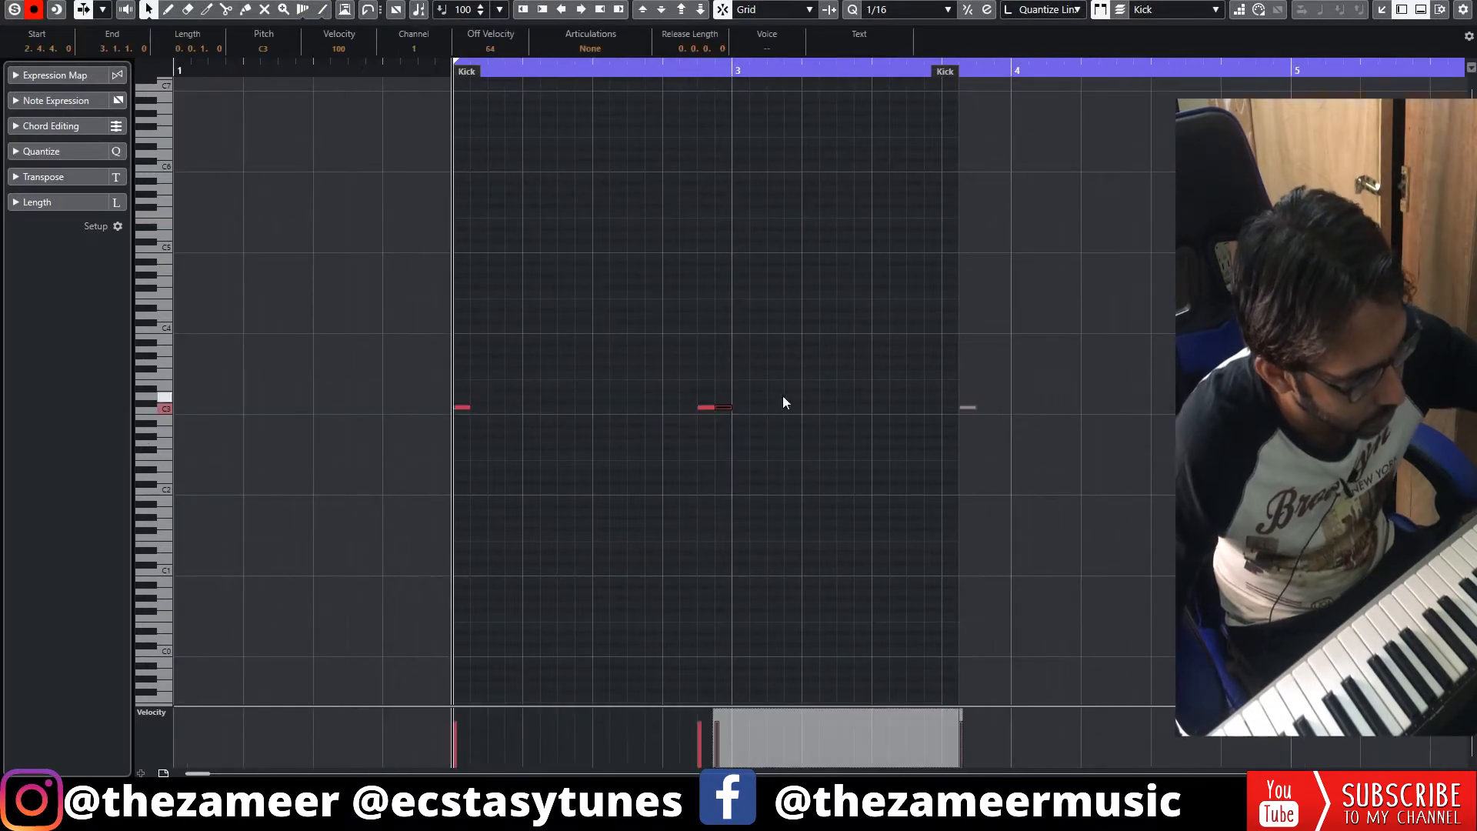
left_click_drag(723, 408, 740, 408)
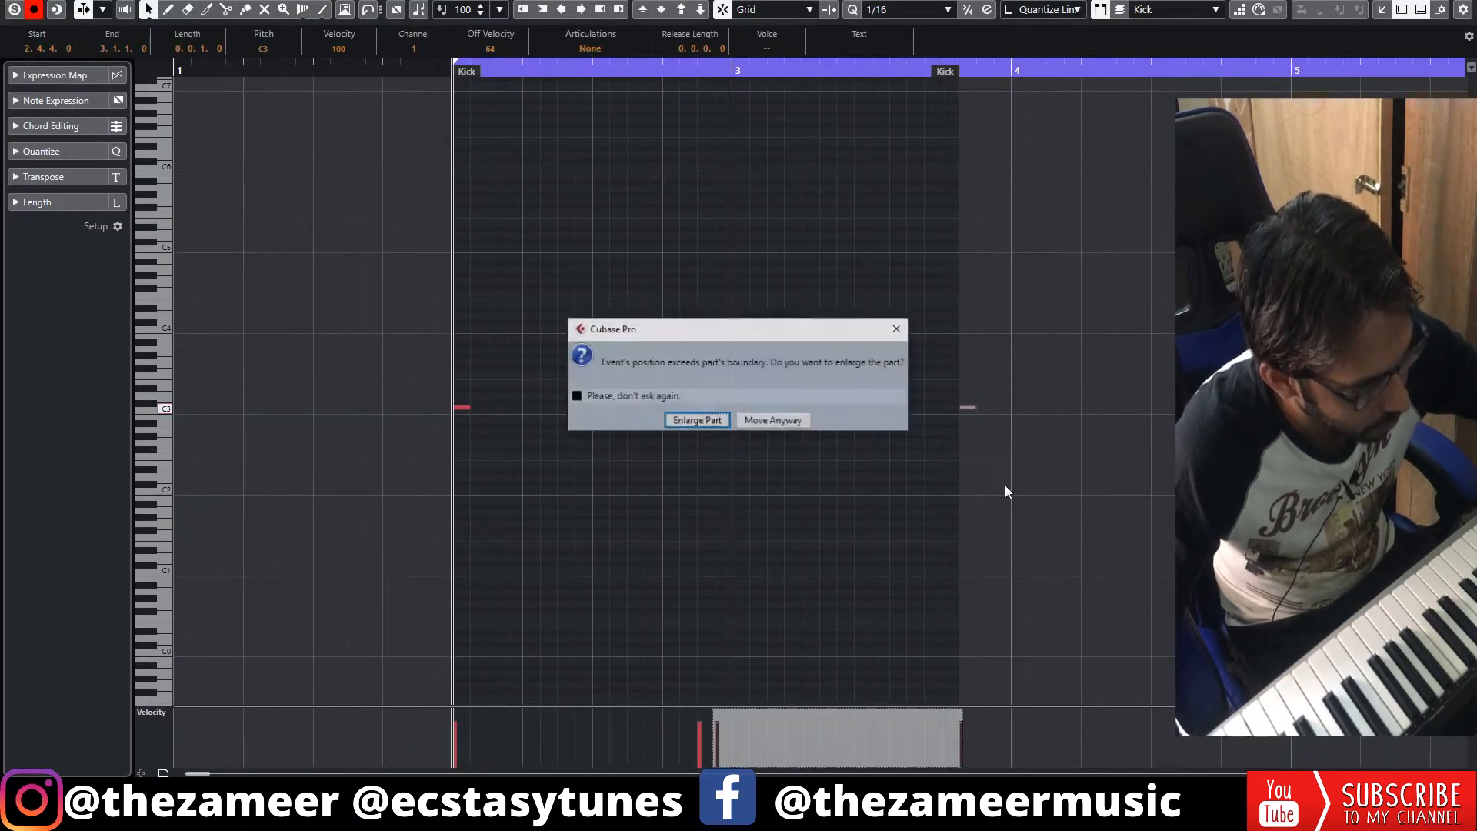
left_click(698, 420)
key("space")
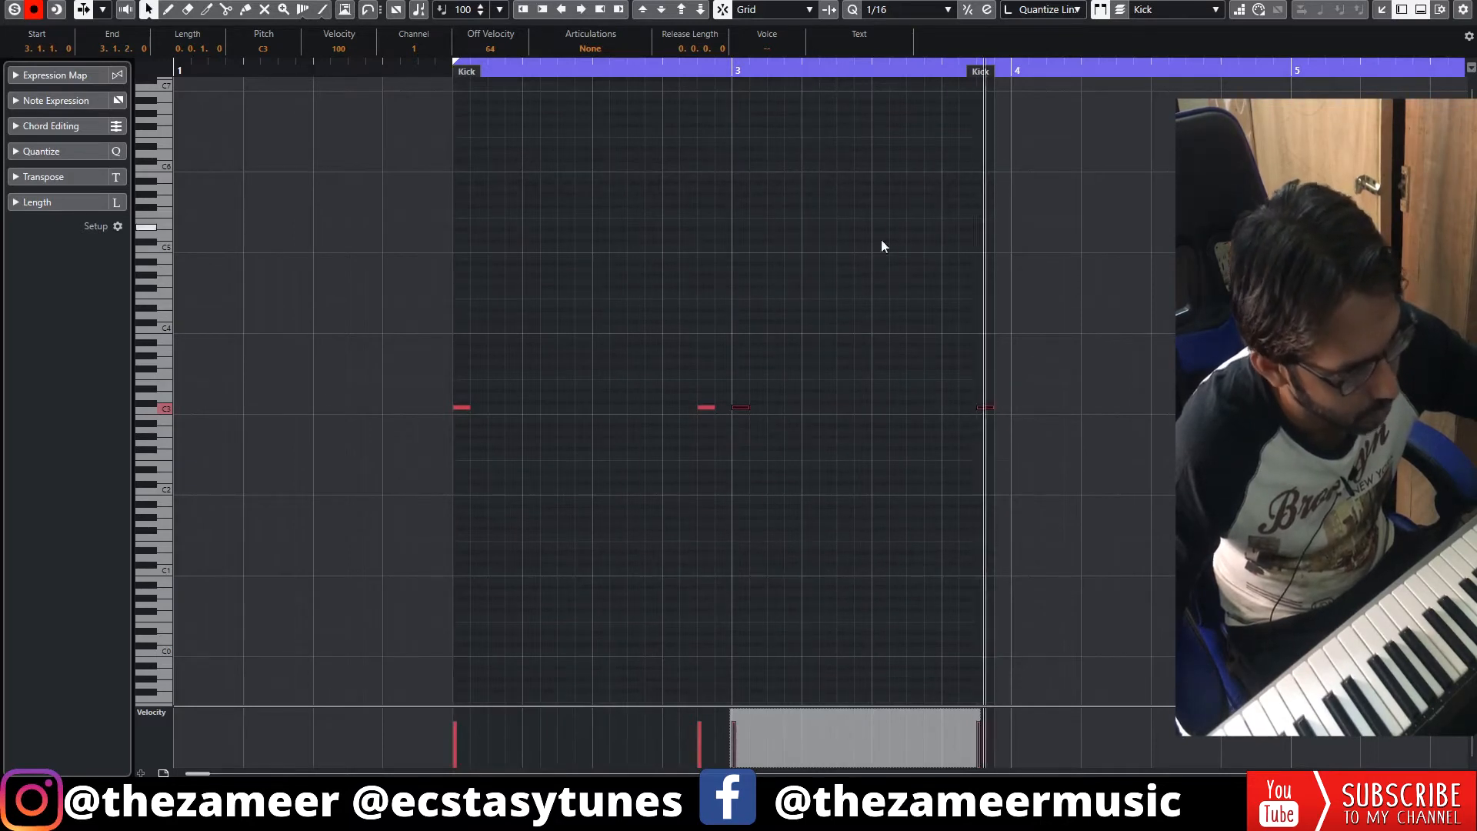
Try the last kick note at 3.4.1 and play the pattern.
left_click(990, 421)
key("space")
left_click_drag(987, 408, 928, 417)
key("space")
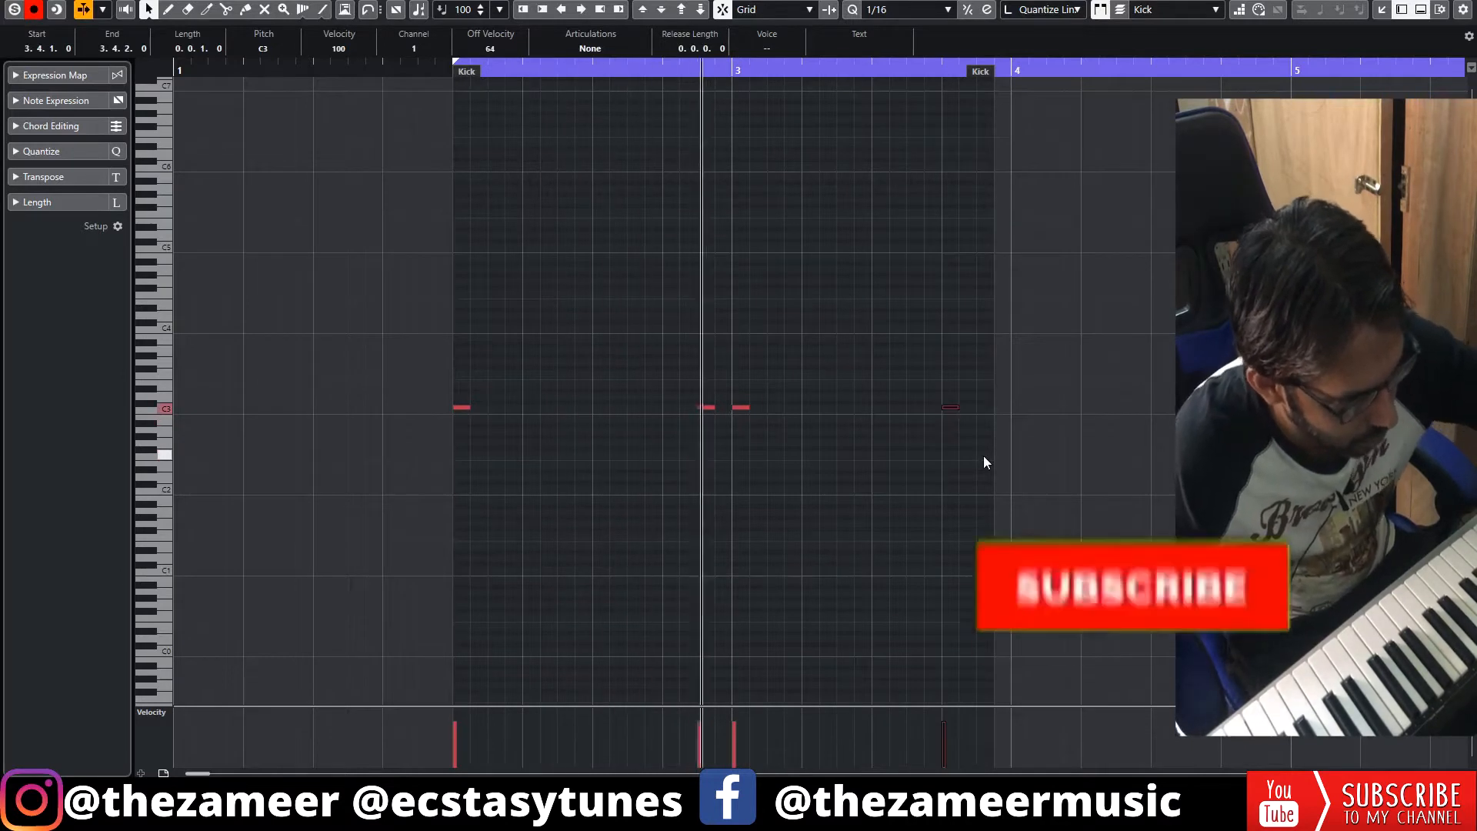
key("space")
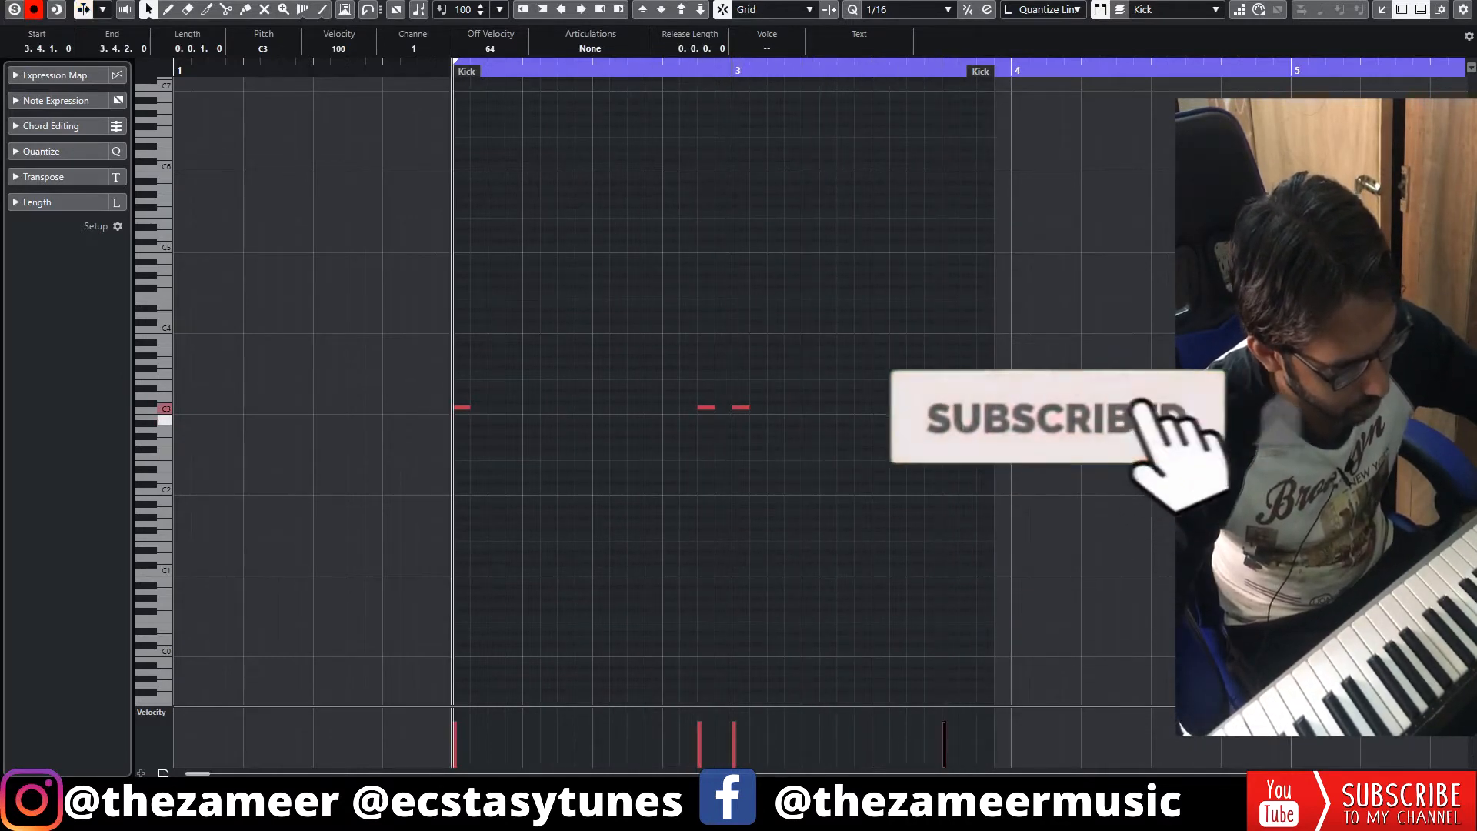
Move the last kick note to 3.3.3, play the pattern, and leave the maximized editor.
left_click_drag(951, 407, 916, 407)
key("space")
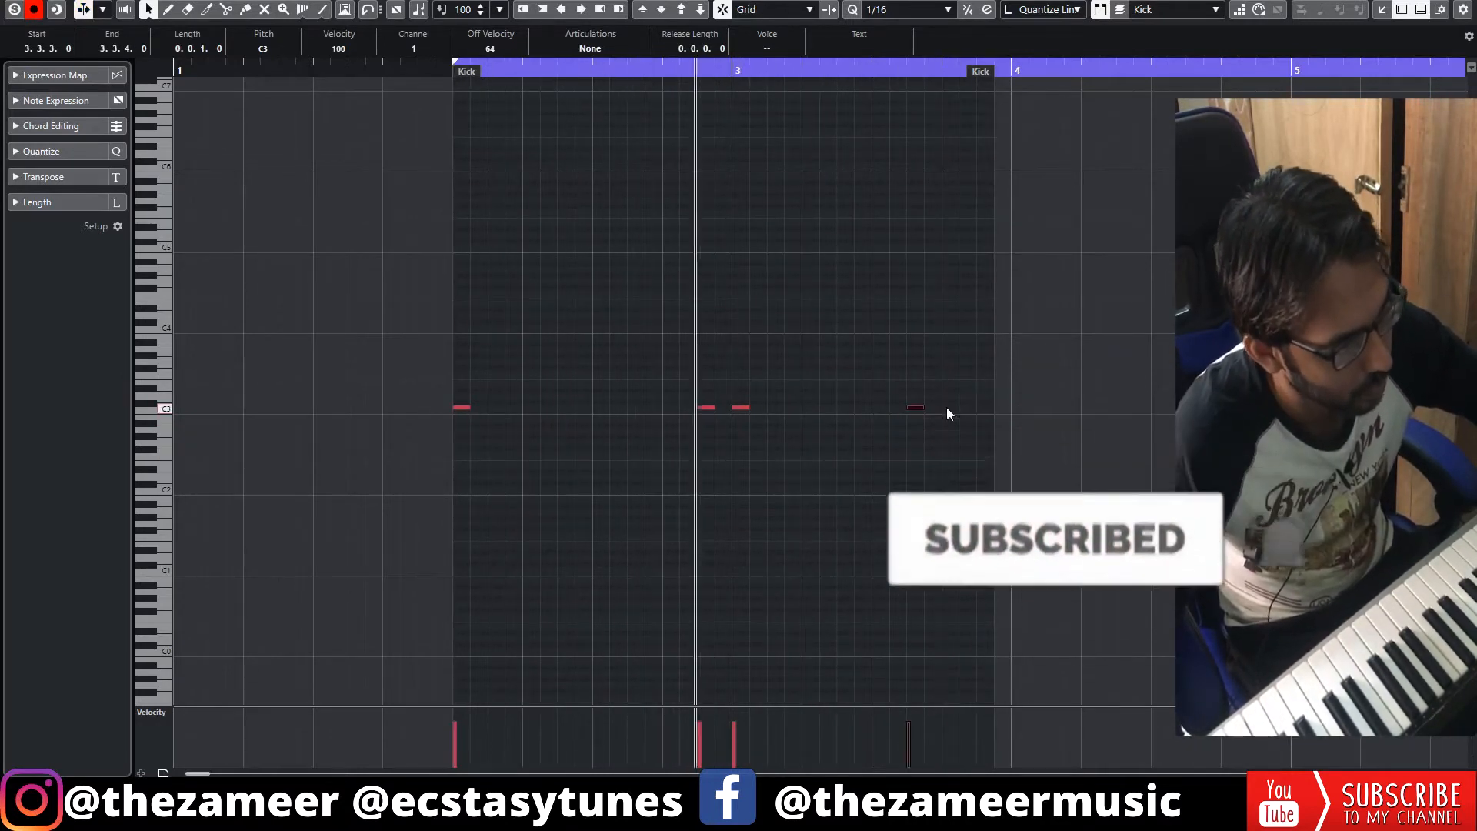
key("space")
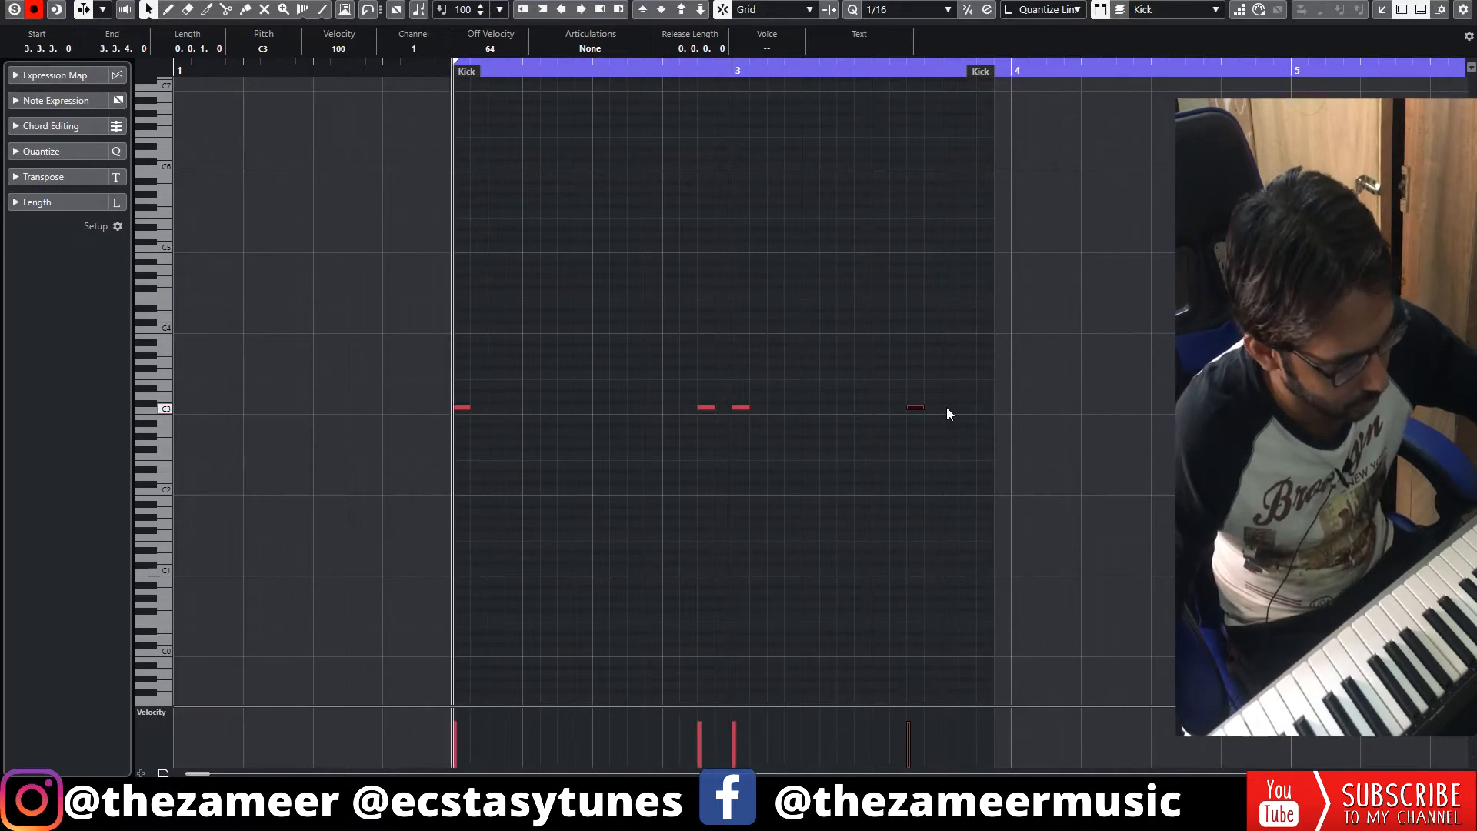
key("Return")
Extend the Kick part to bar 4 and repeat it over bars 4 and 5 with an extra C3 kick at 5.4.3.
left_click(998, 260)
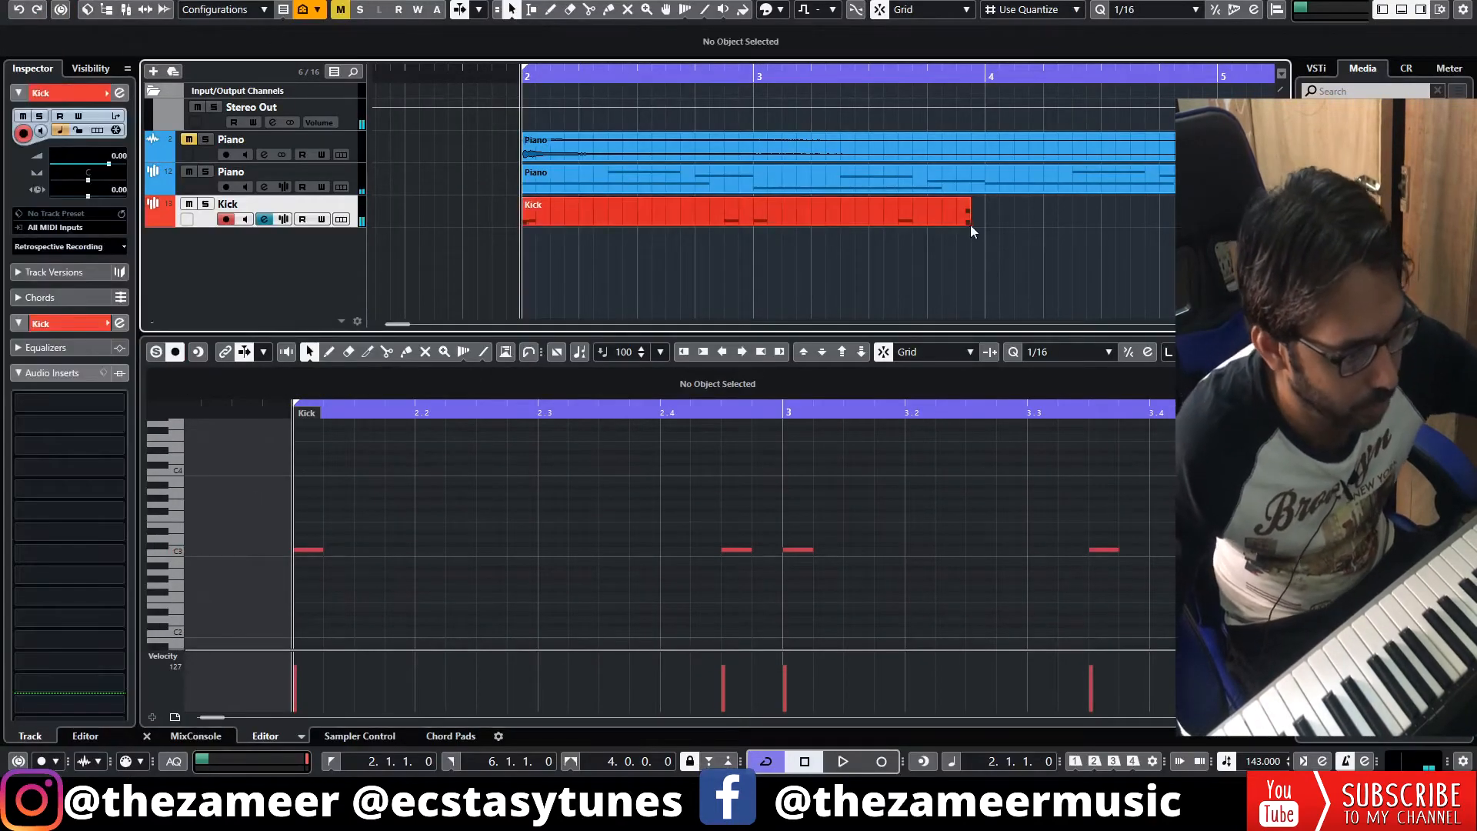
left_click_drag(967, 223, 988, 224)
left_click_drag(819, 260, 324, 344)
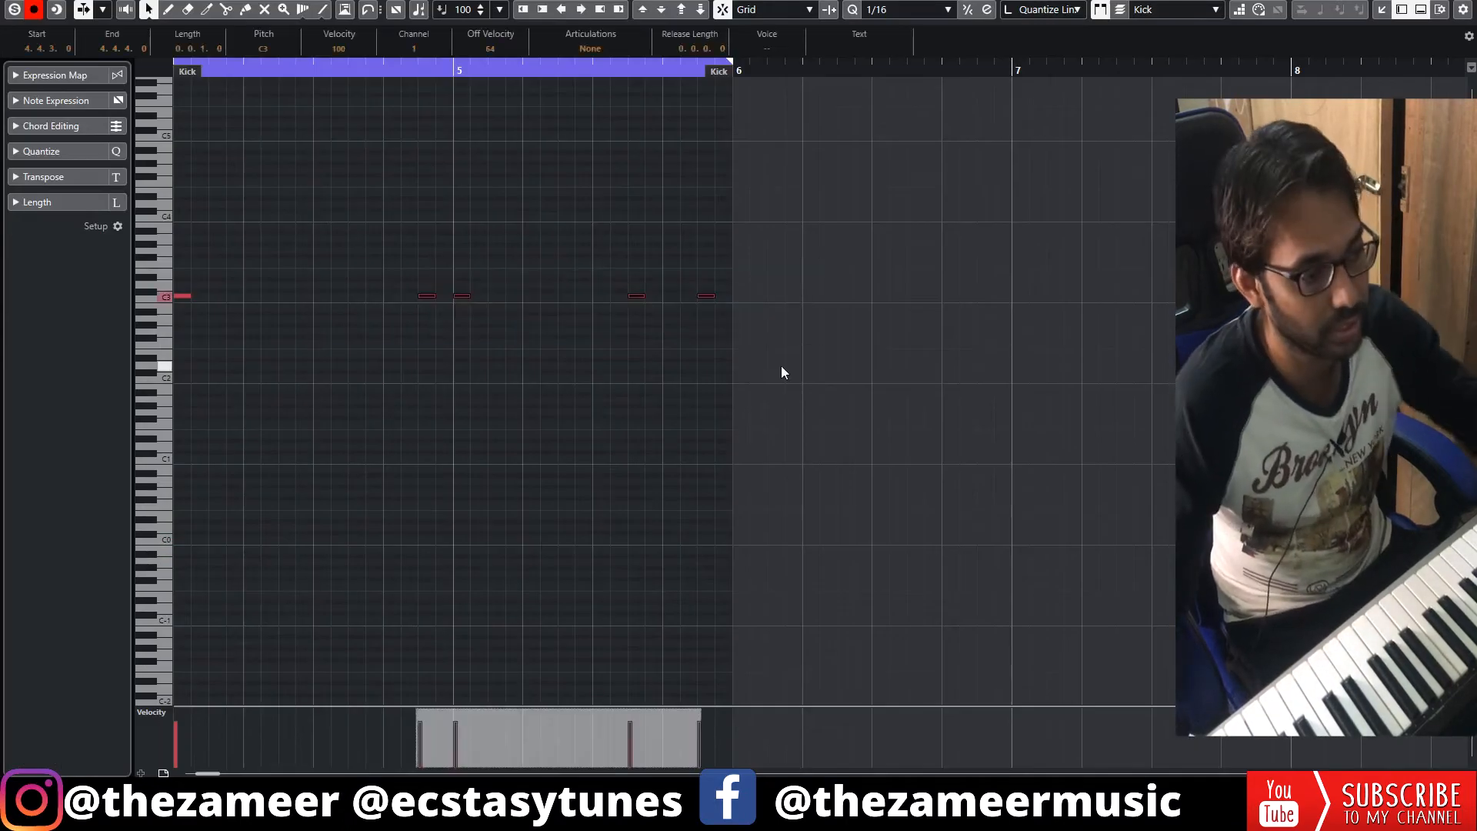
left_click(735, 320)
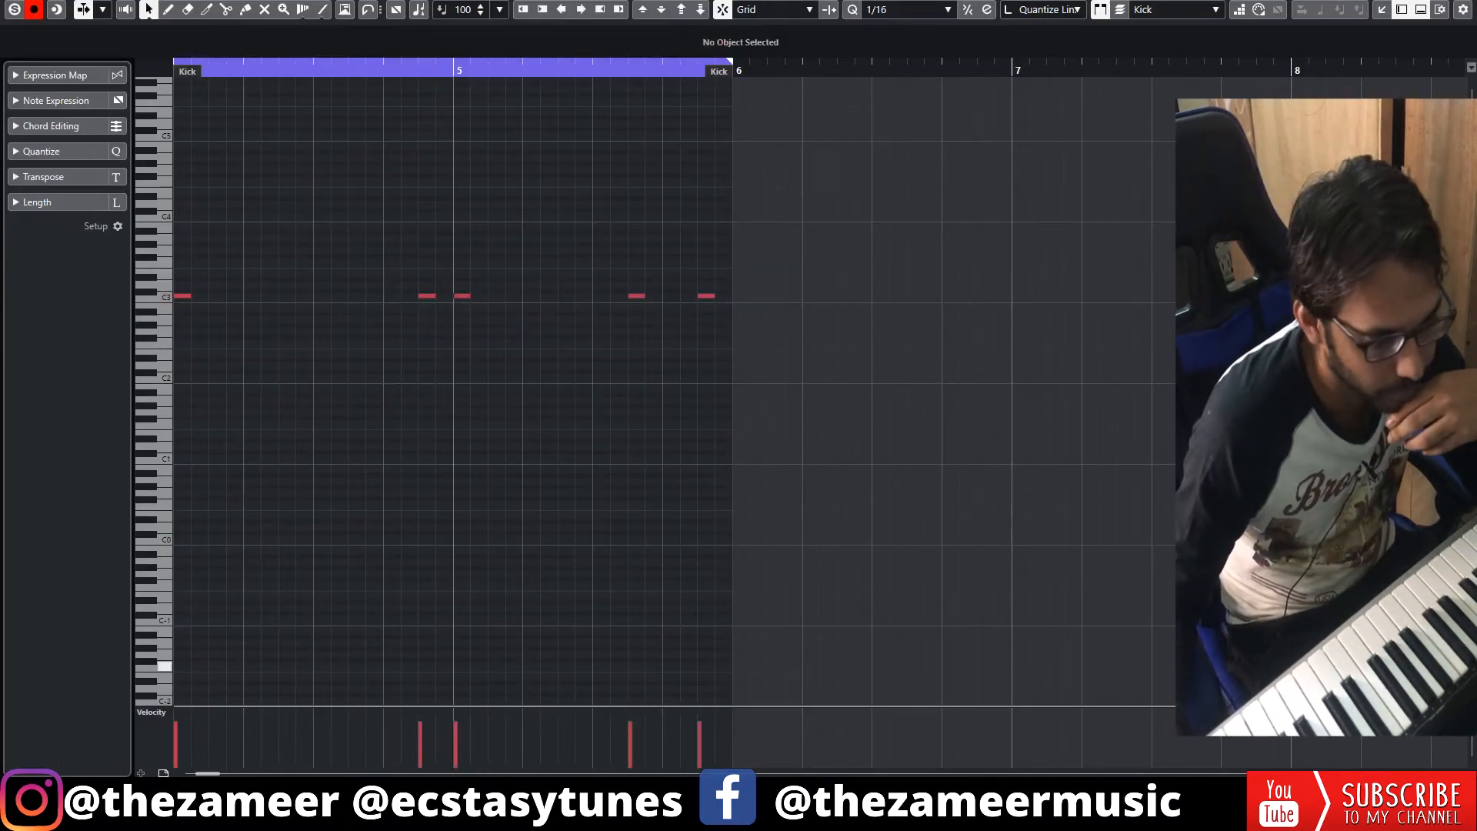
Play the full kick pattern against the piano melody from bar 2.
key("g")
key("g")
key("g")
key("g")
left_click(453, 75)
key("space")
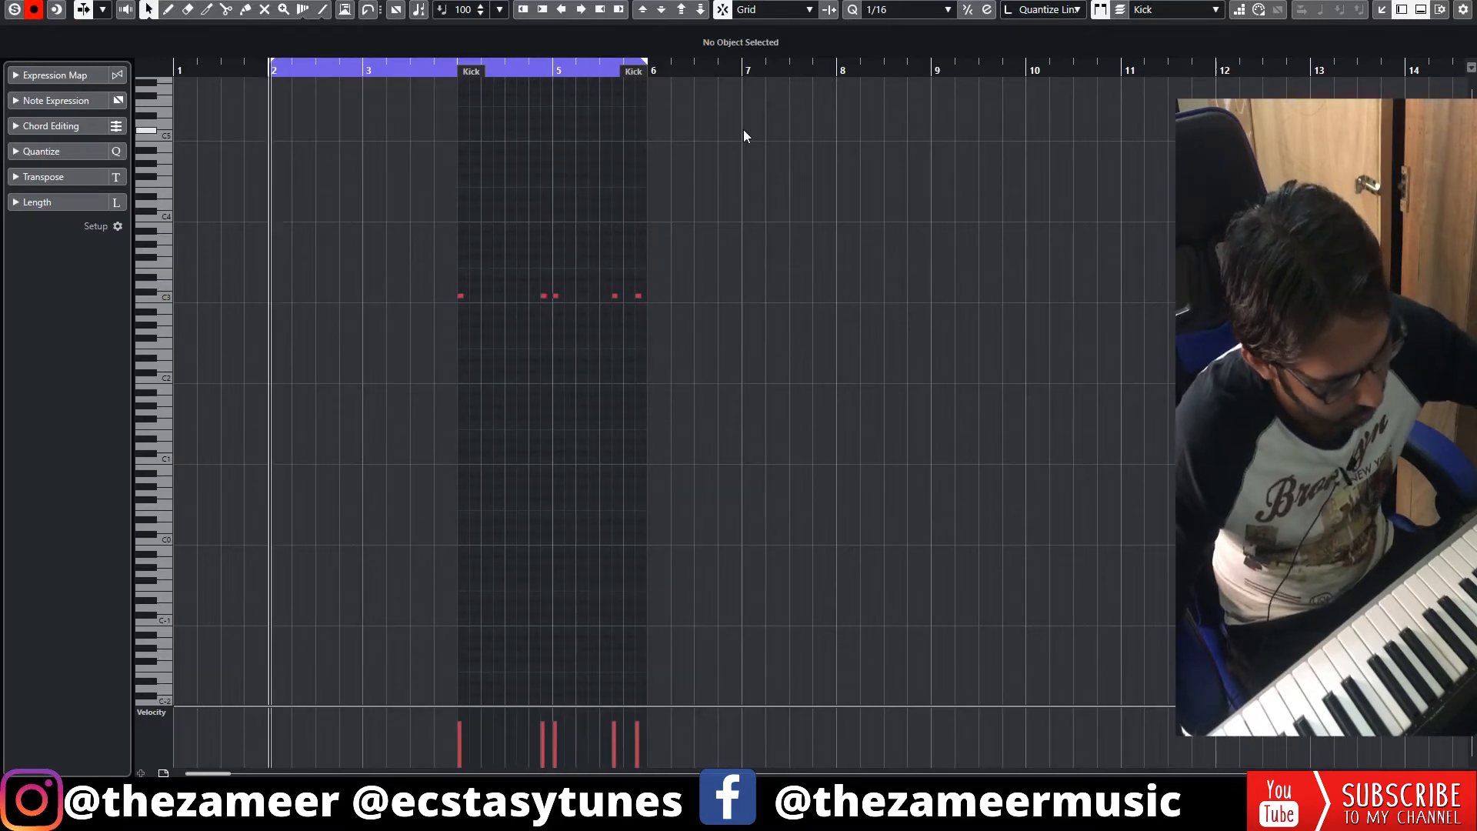
Close the note editor and the media browser so the arrangement fills the project window.
key("Return")
left_click(1137, 298)
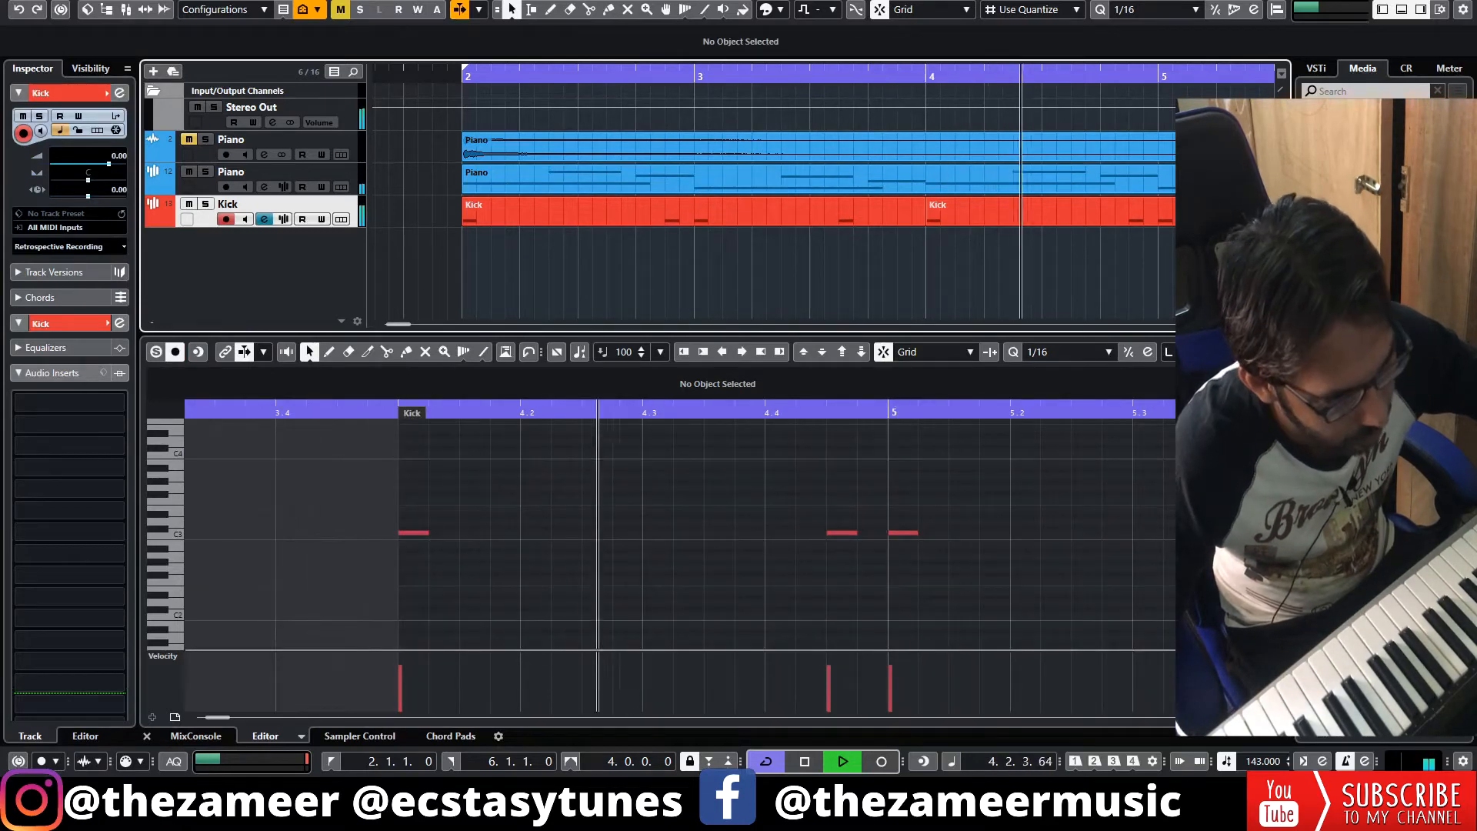
left_click_drag(1246, 716, 1219, 717)
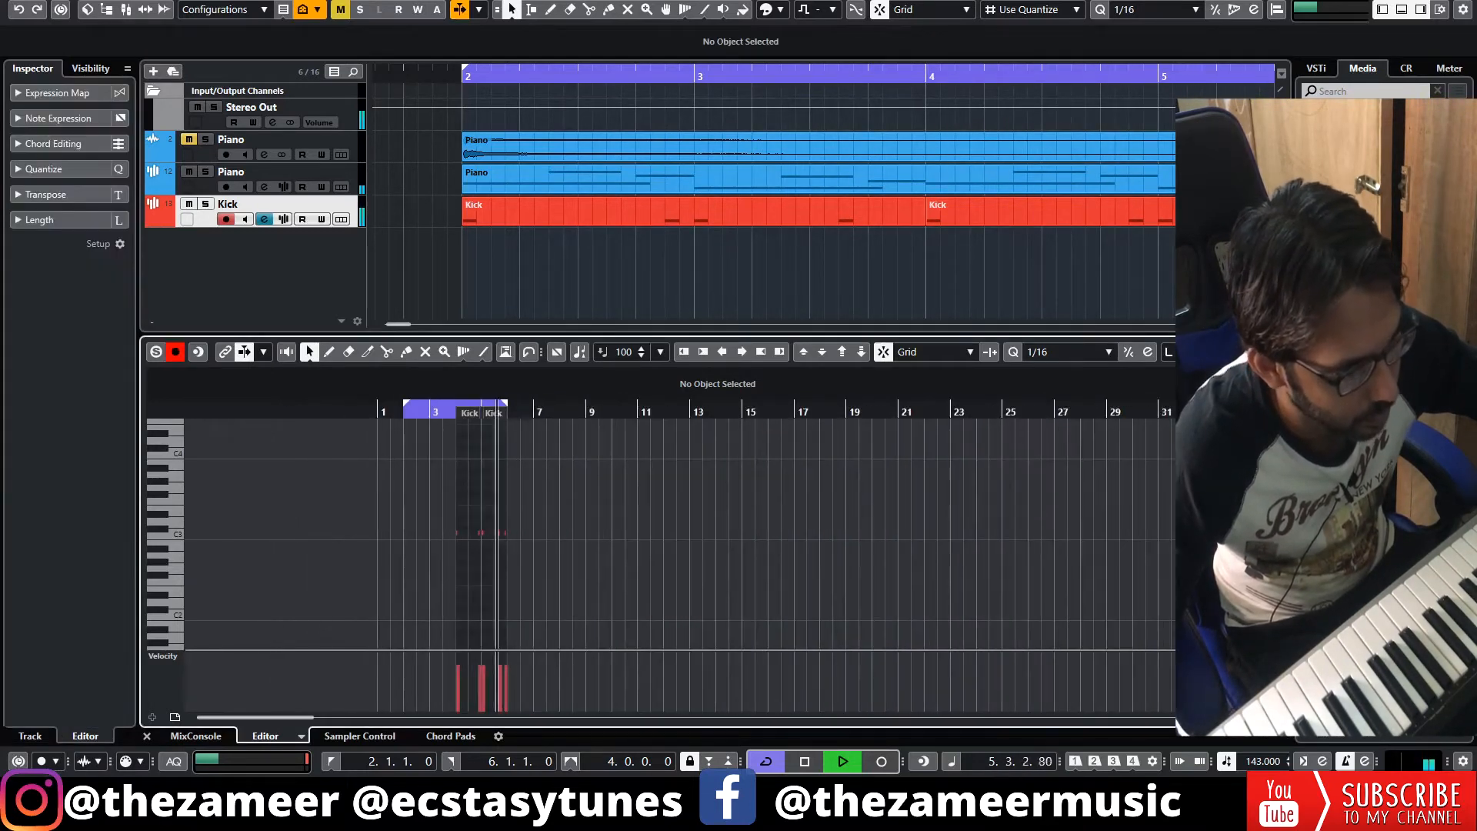
left_click(1401, 10)
left_click(1421, 10)
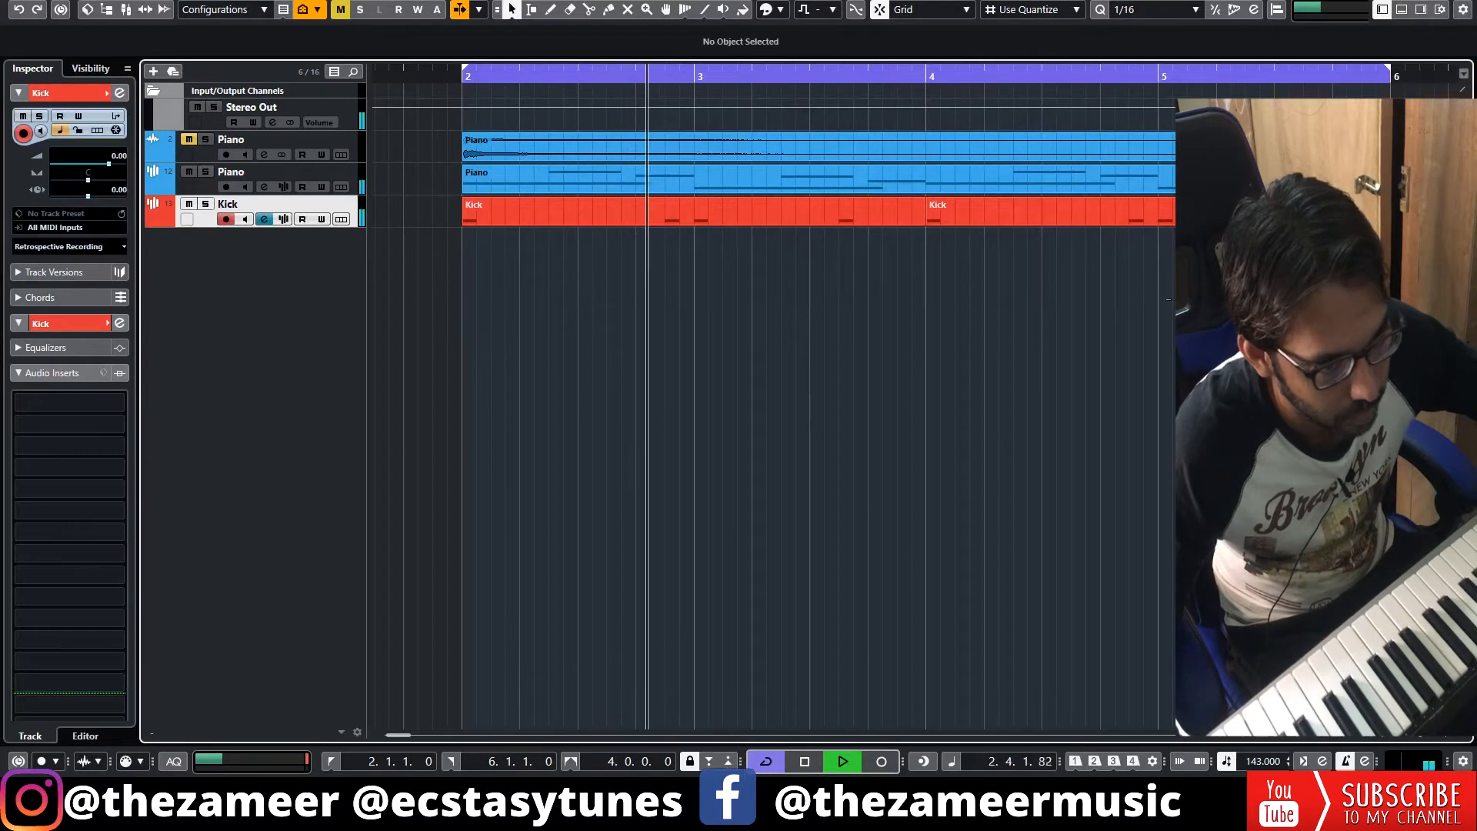
left_click(918, 136)
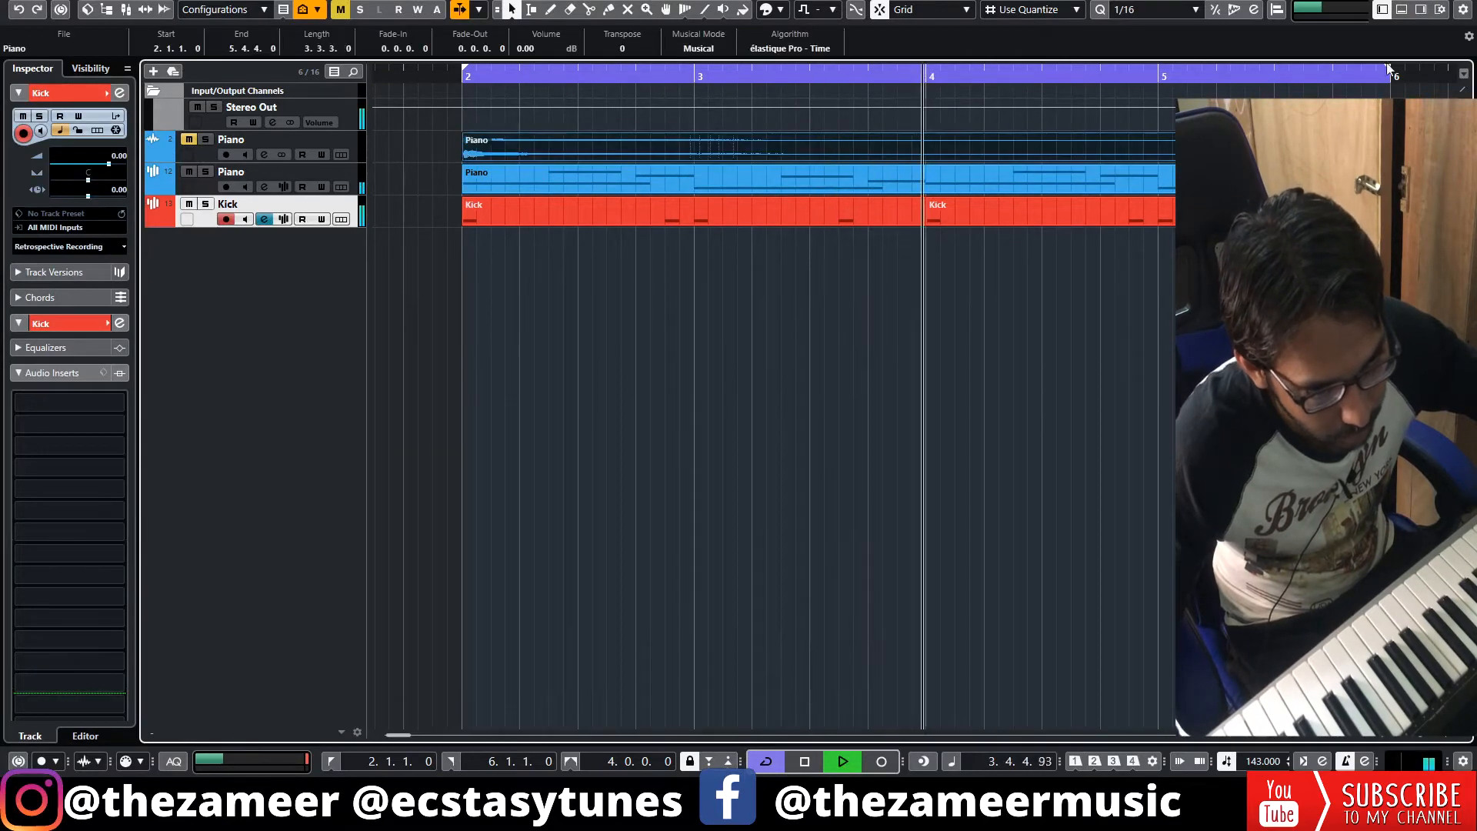
left_click(960, 241)
key("ctrl+a")
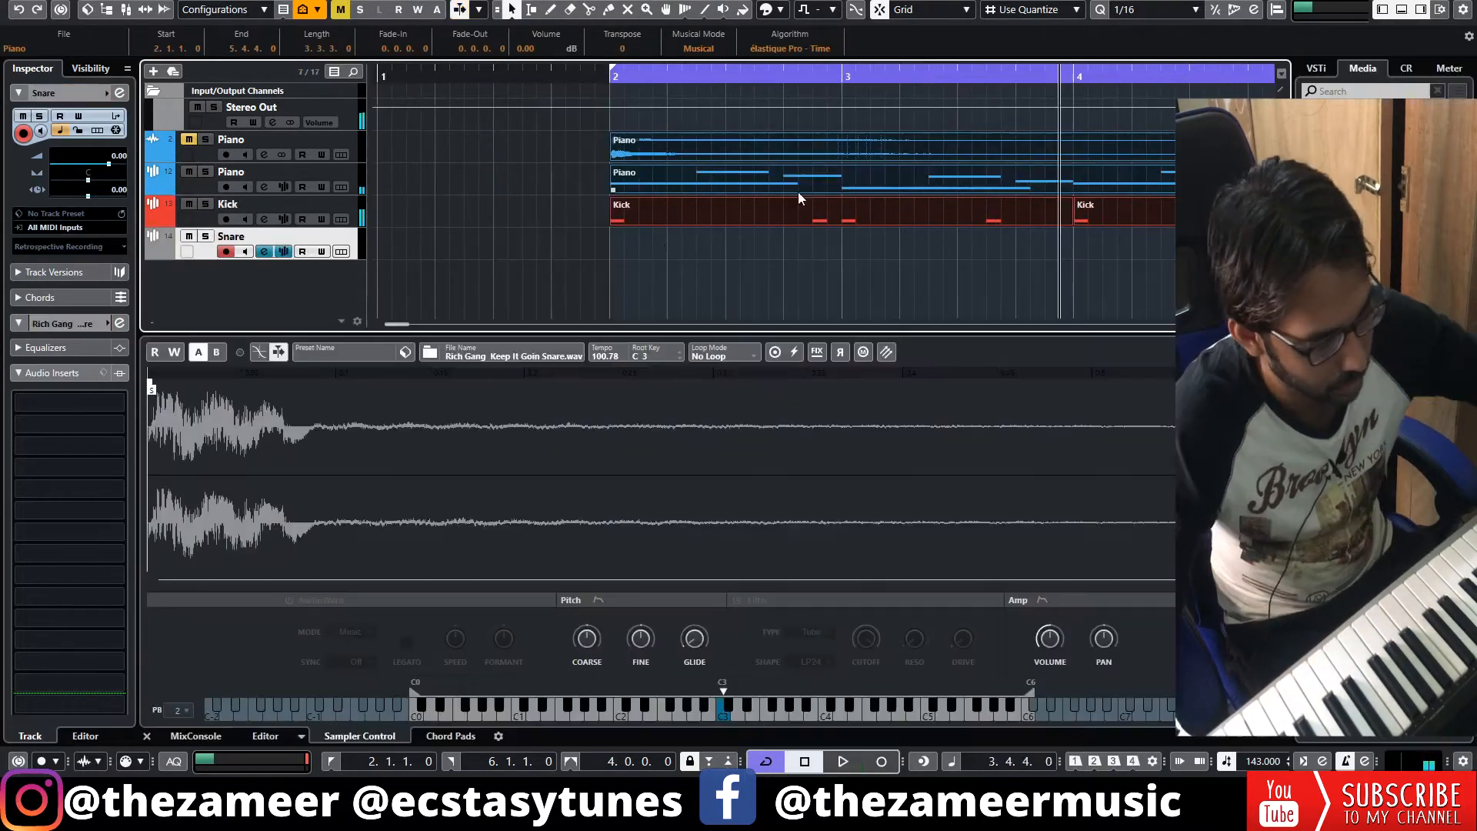
left_click(726, 219)
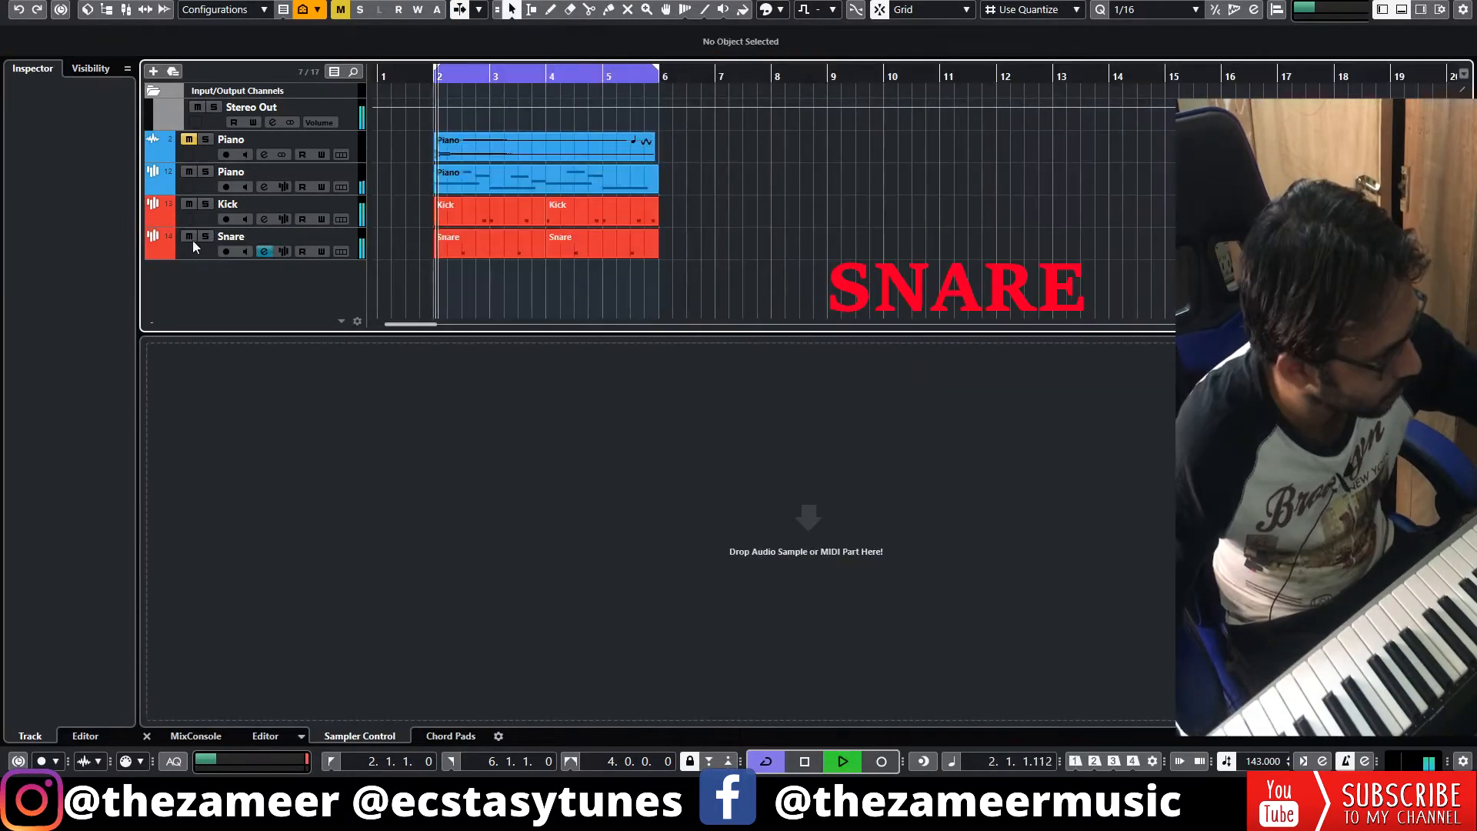
Lower the Snare track's volume to -7.23 during playback.
left_click(203, 253)
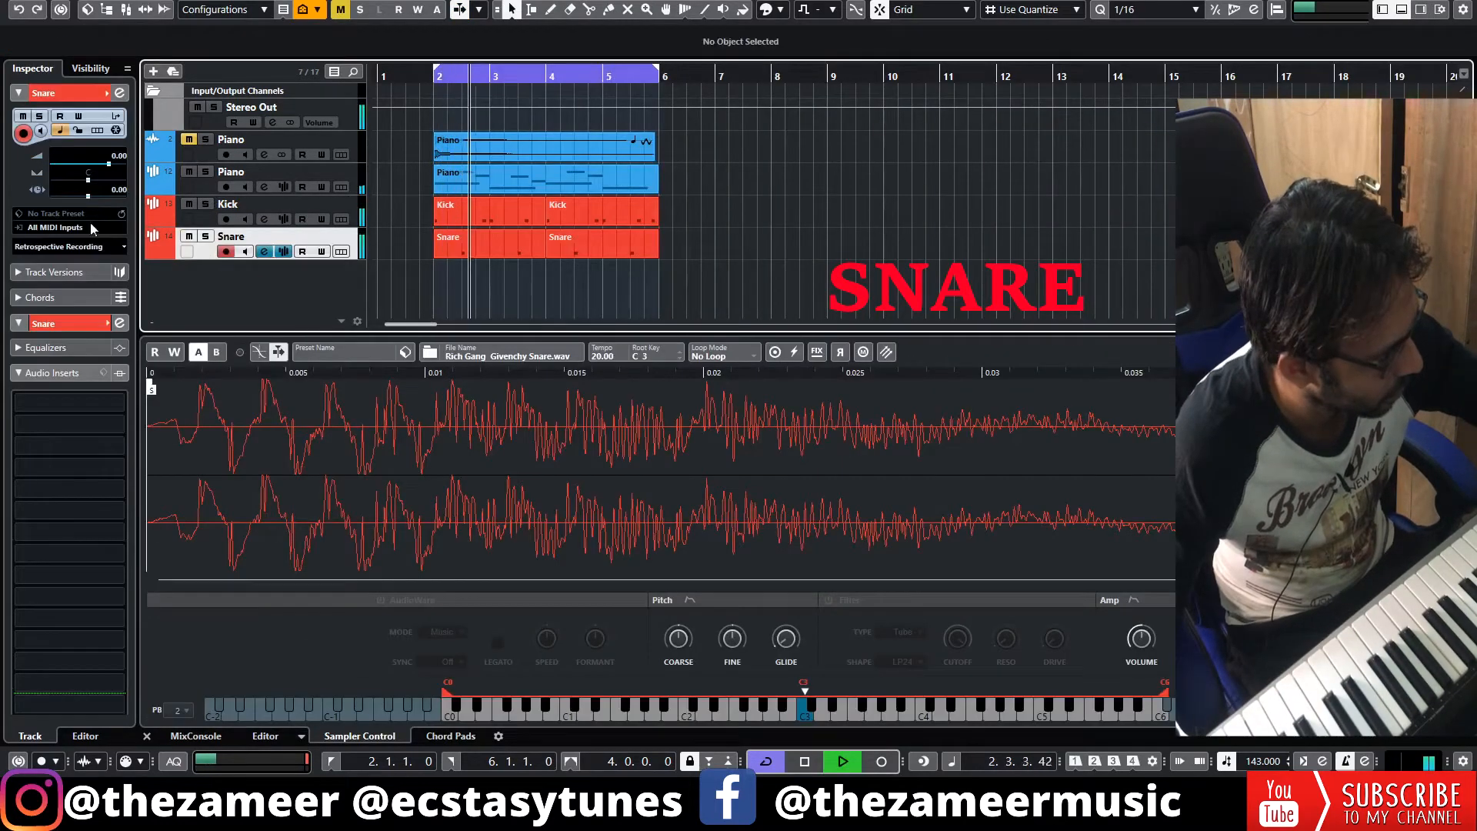
left_click_drag(104, 166, 100, 173)
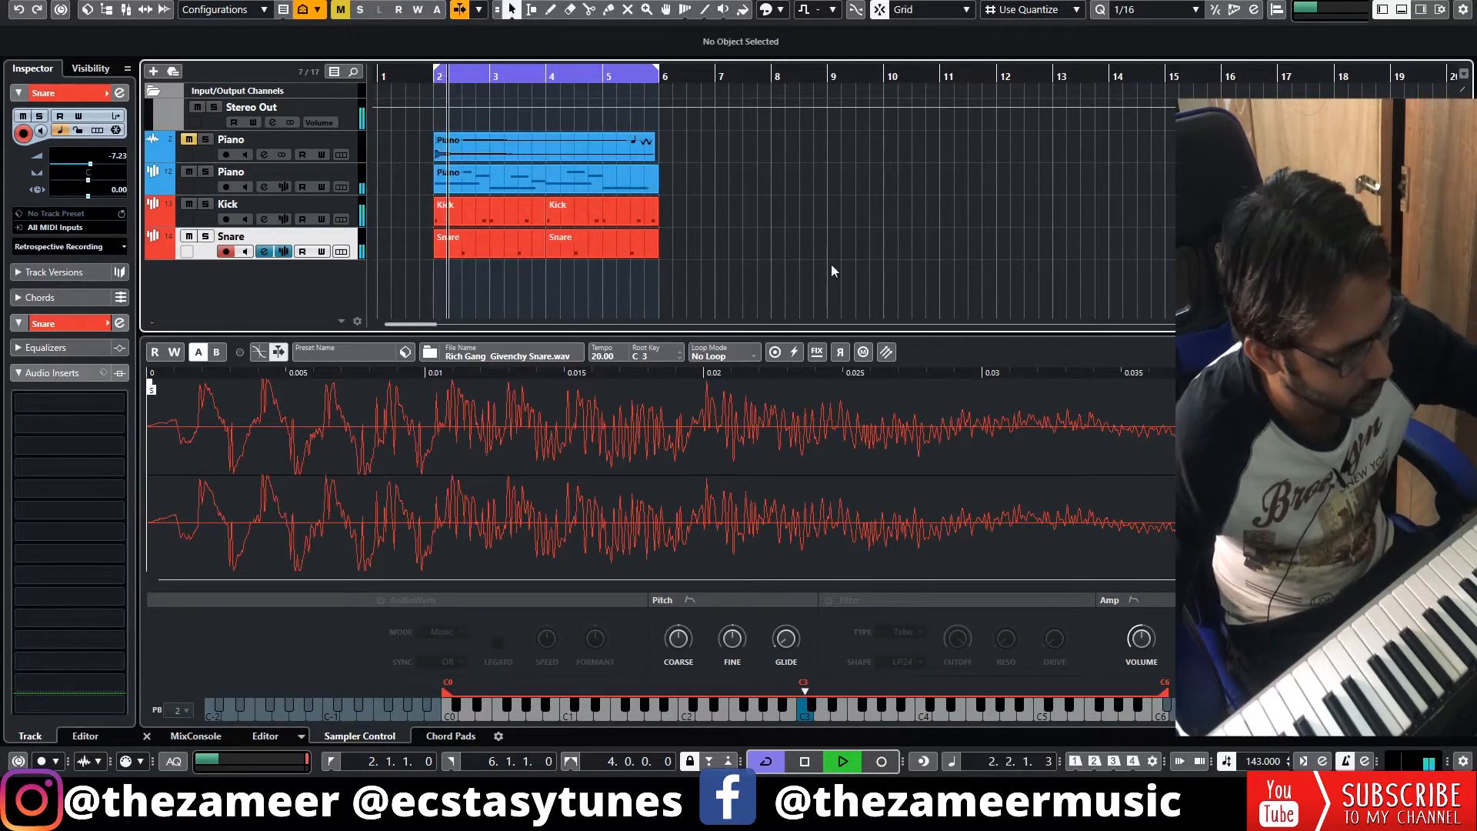
key("space")
left_click(1419, 10)
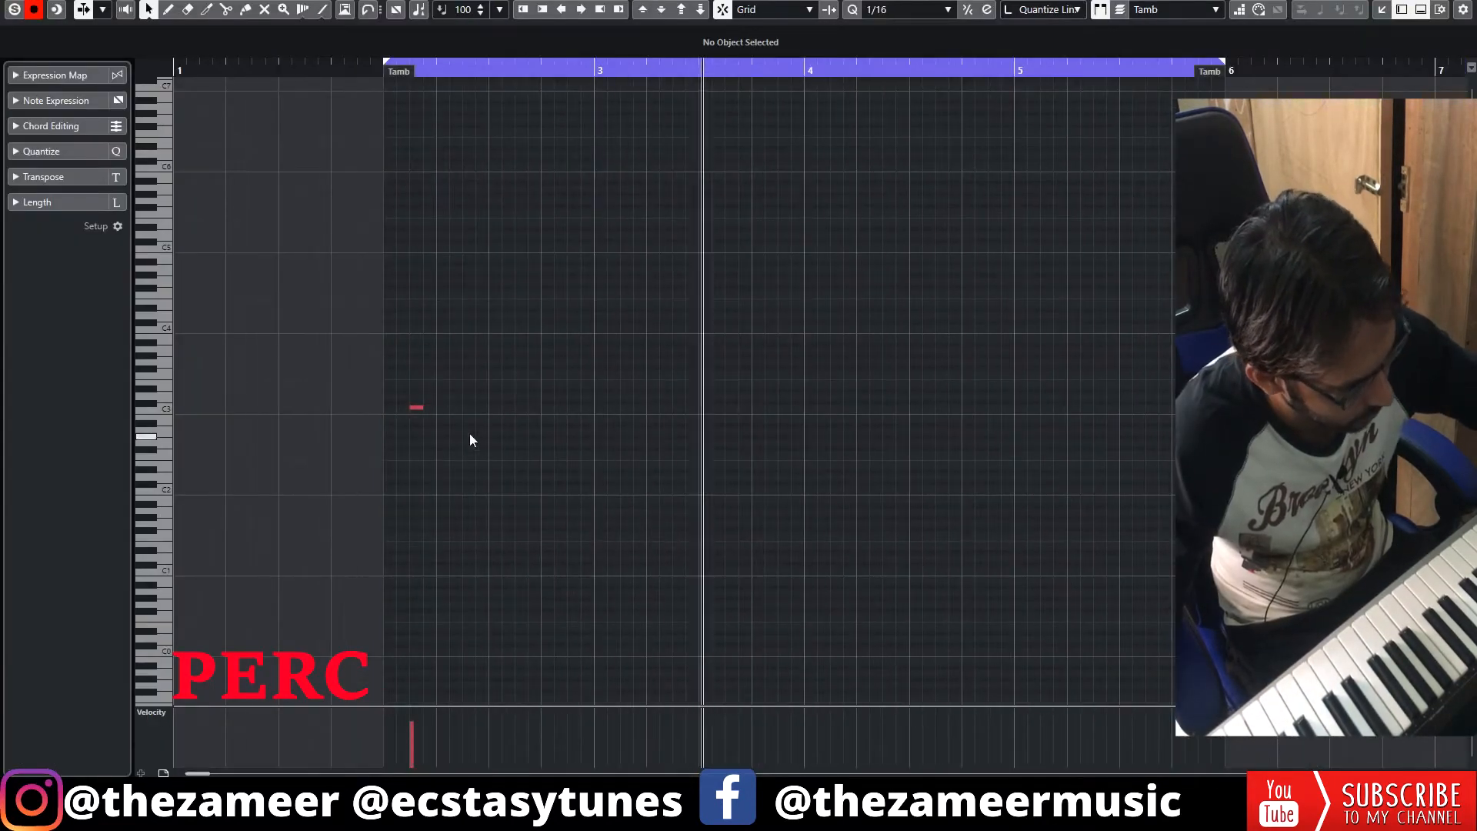
Close the Tamb part's editor, shorten the part to two bars, and duplicate it at bar 4.
left_click(1246, 76)
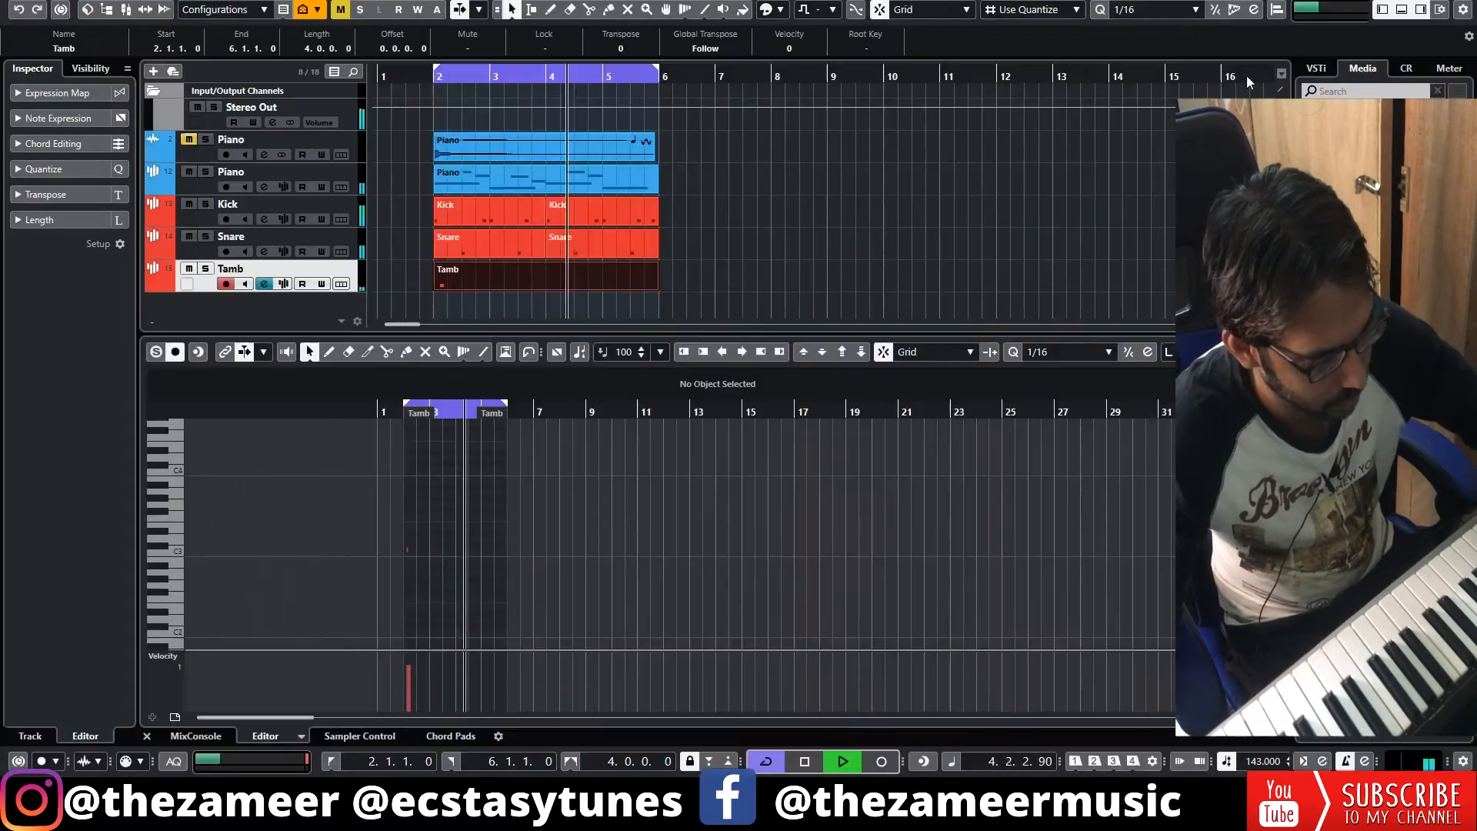
key("ctrl+alt+e")
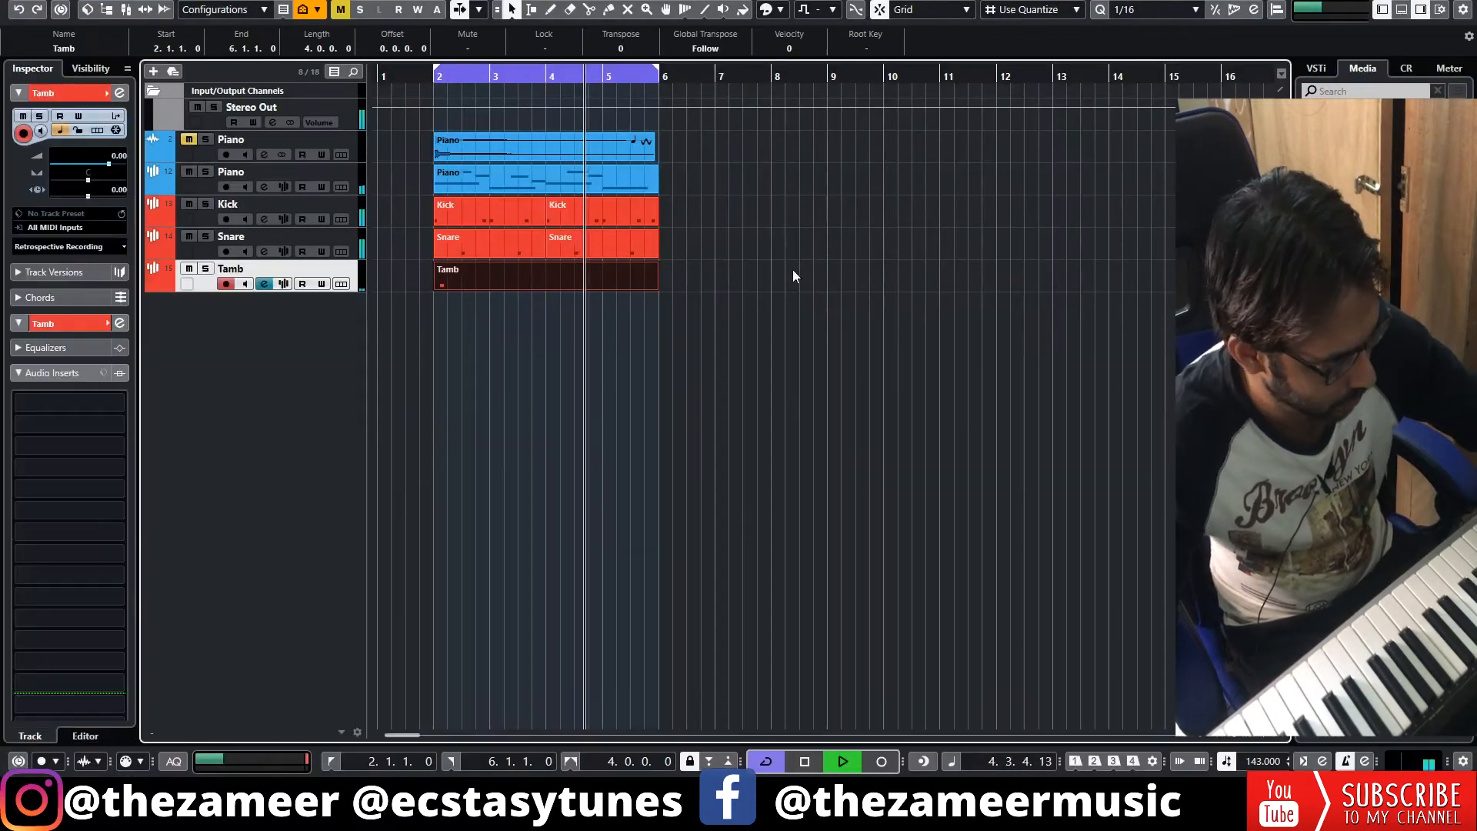
mouse_move(653, 289)
left_mouse_down()
mouse_move(538, 279)
mouse_move(654, 277)
left_mouse_up()
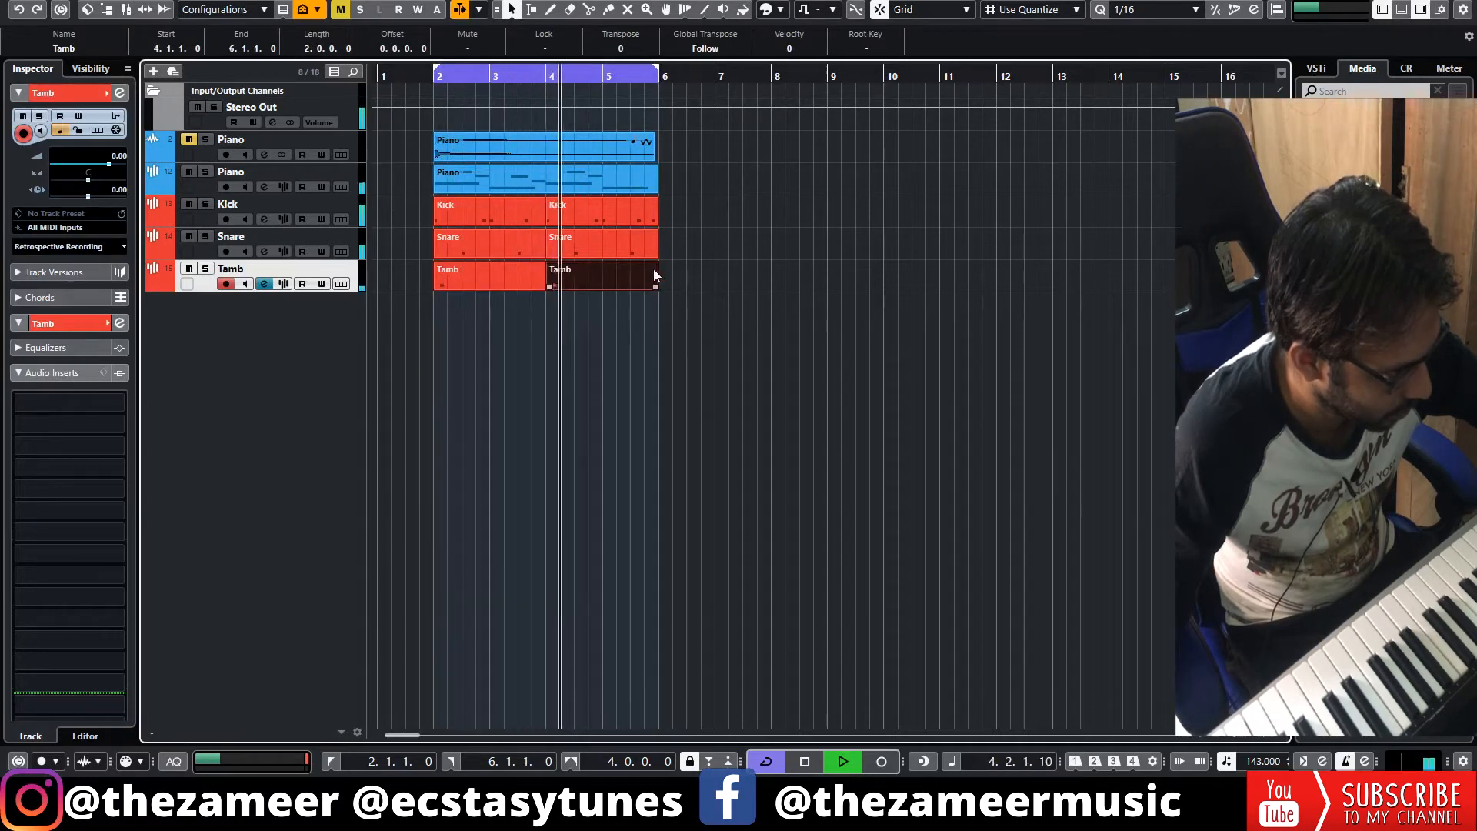
Lower the Tamb track's volume to -12.5 during playback, then stop playback.
left_click(754, 265)
left_click_drag(108, 164, 80, 165)
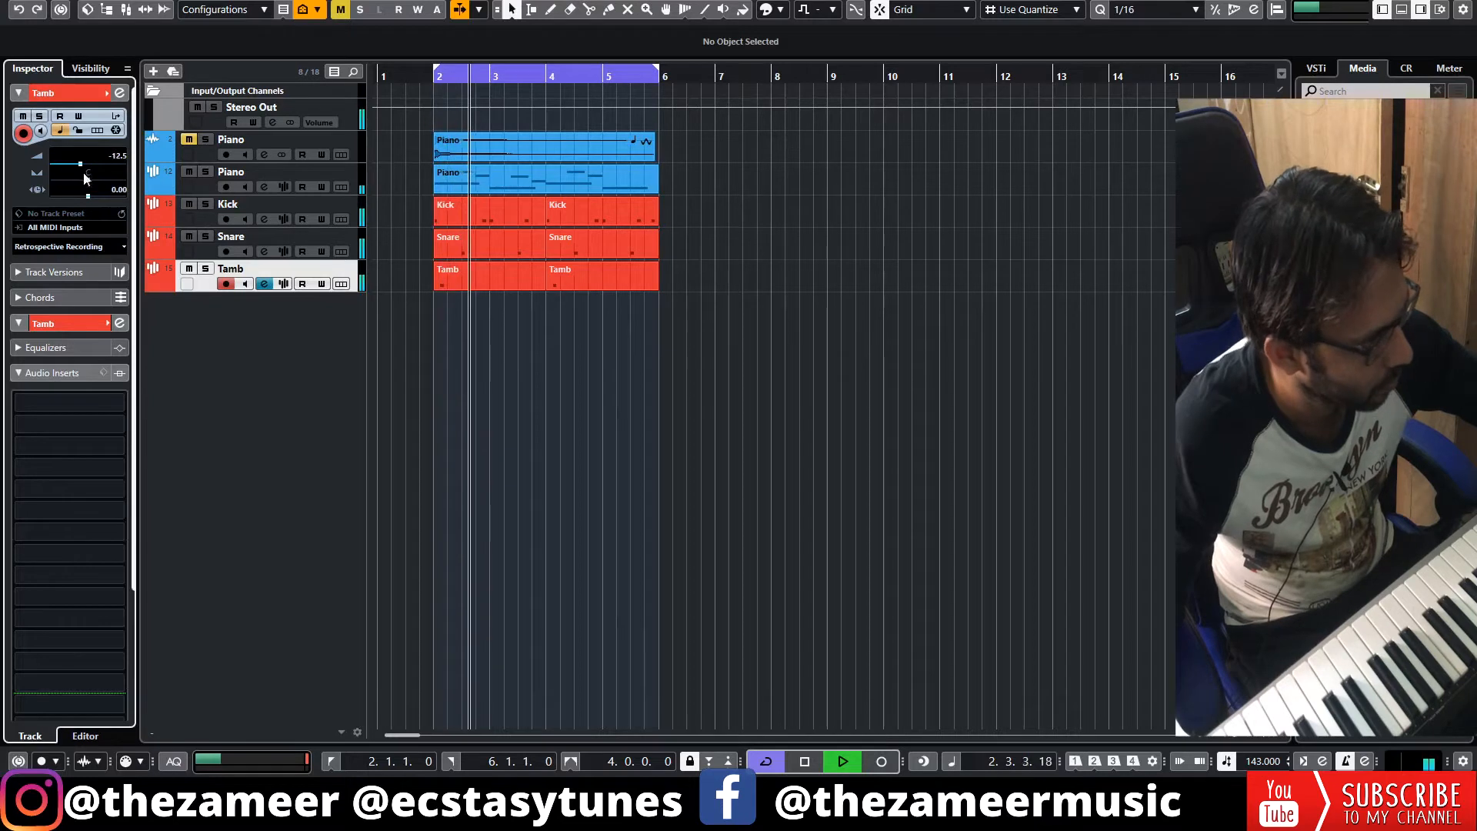
left_click(497, 311)
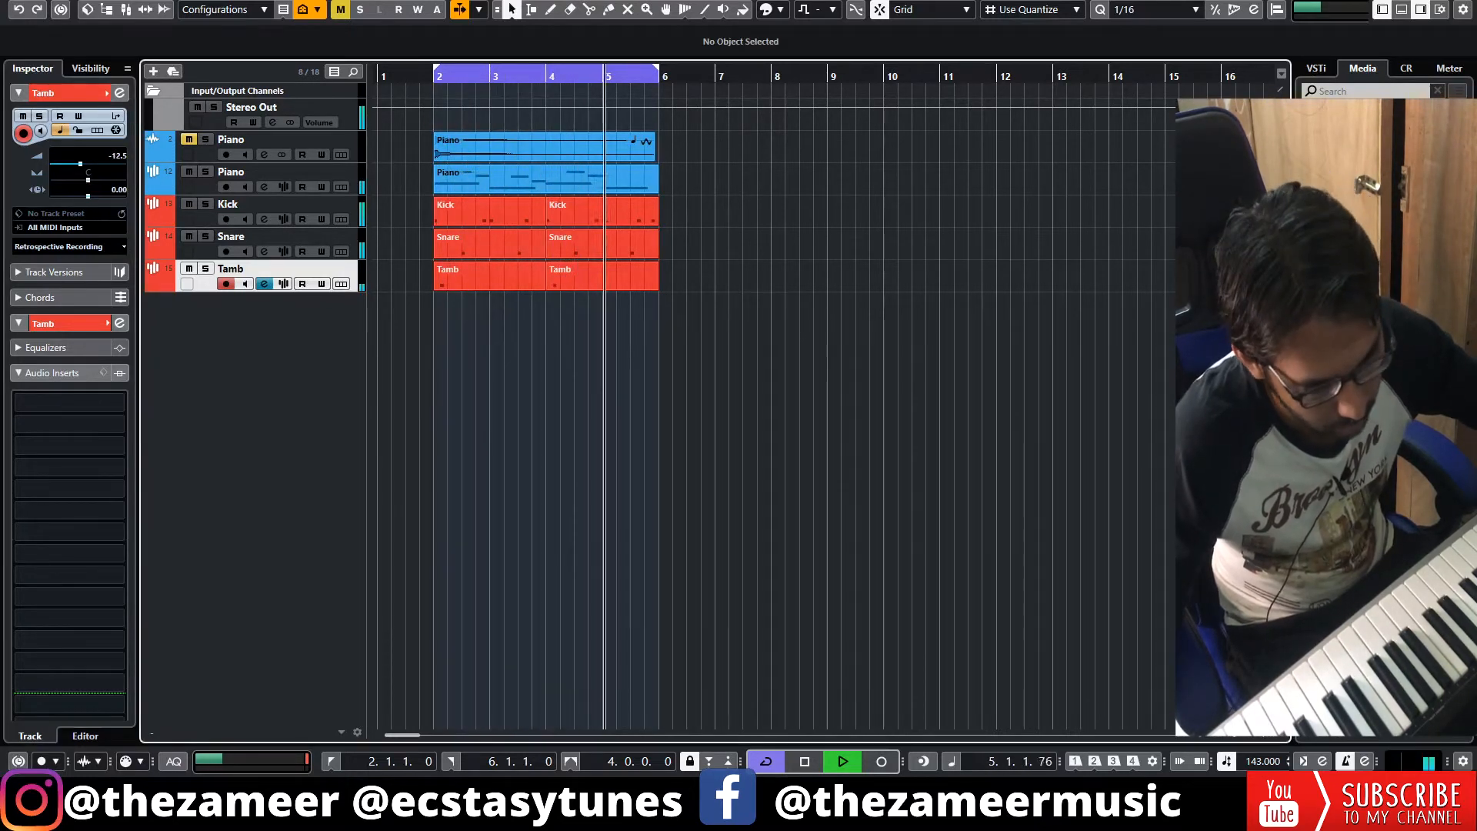
key("space")
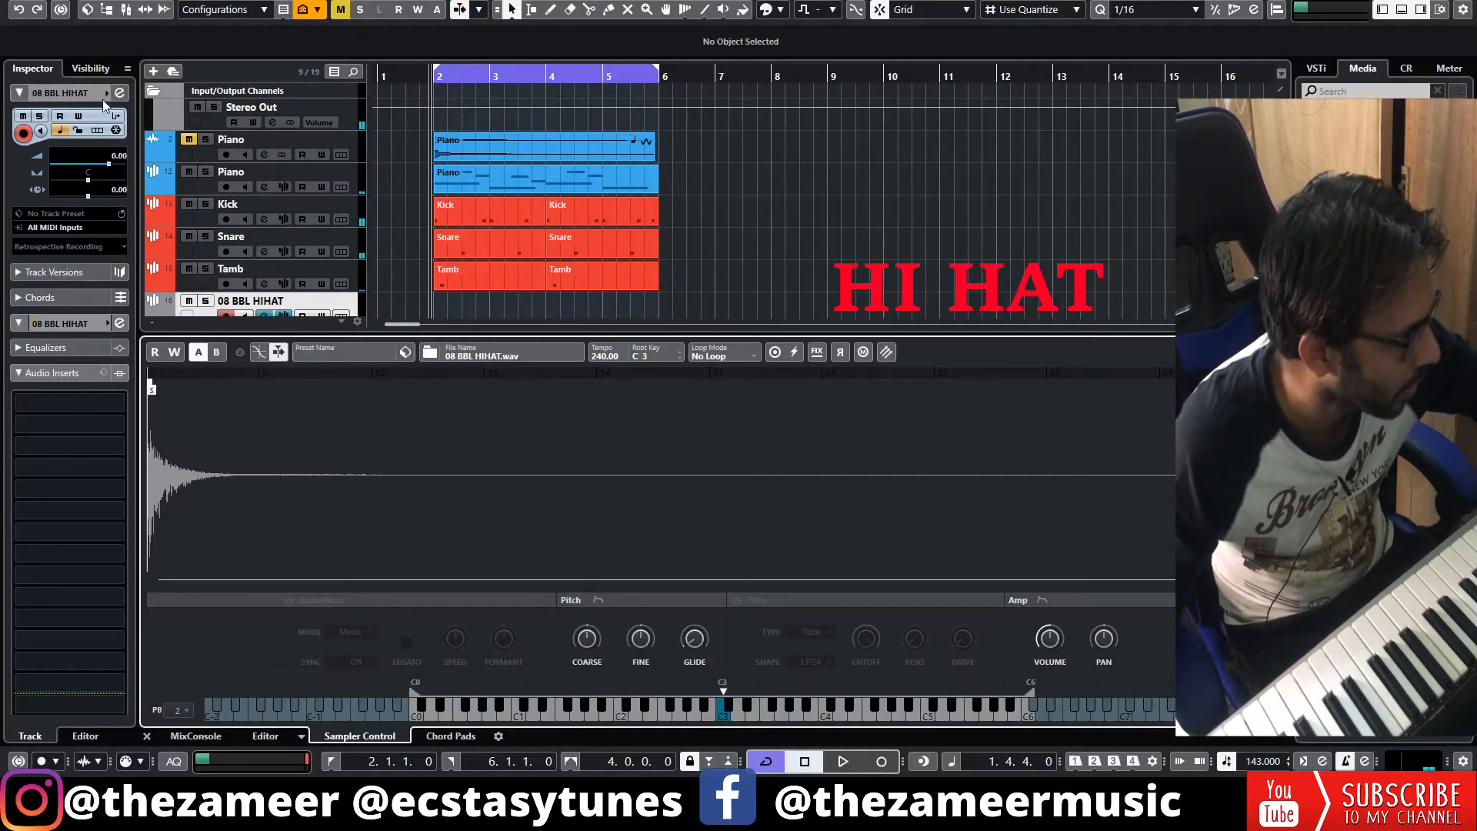
Color the 08 BBL HIHAT sampler track red and name it HIHAT.
left_click(107, 92)
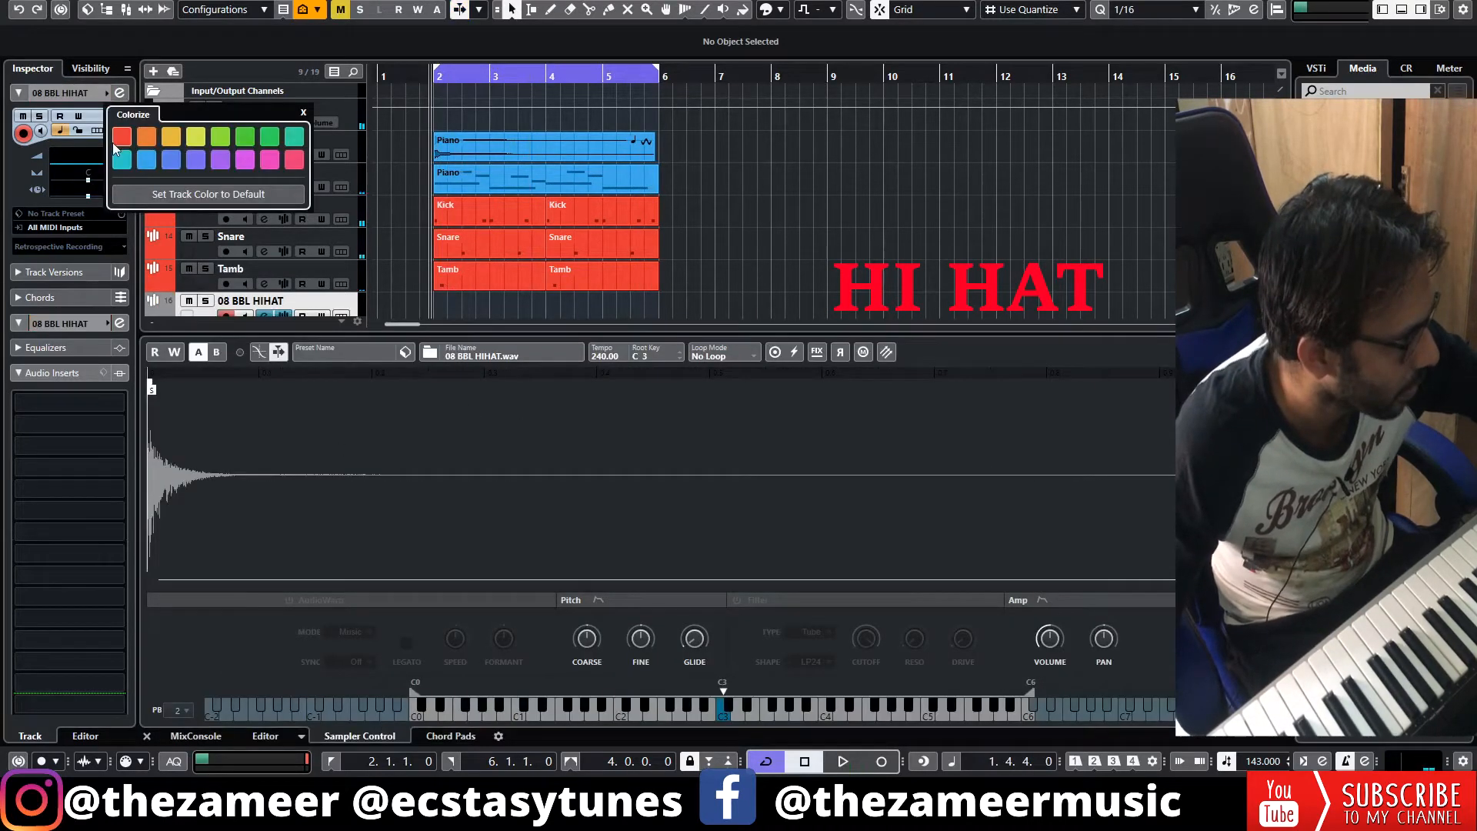
left_click(123, 140)
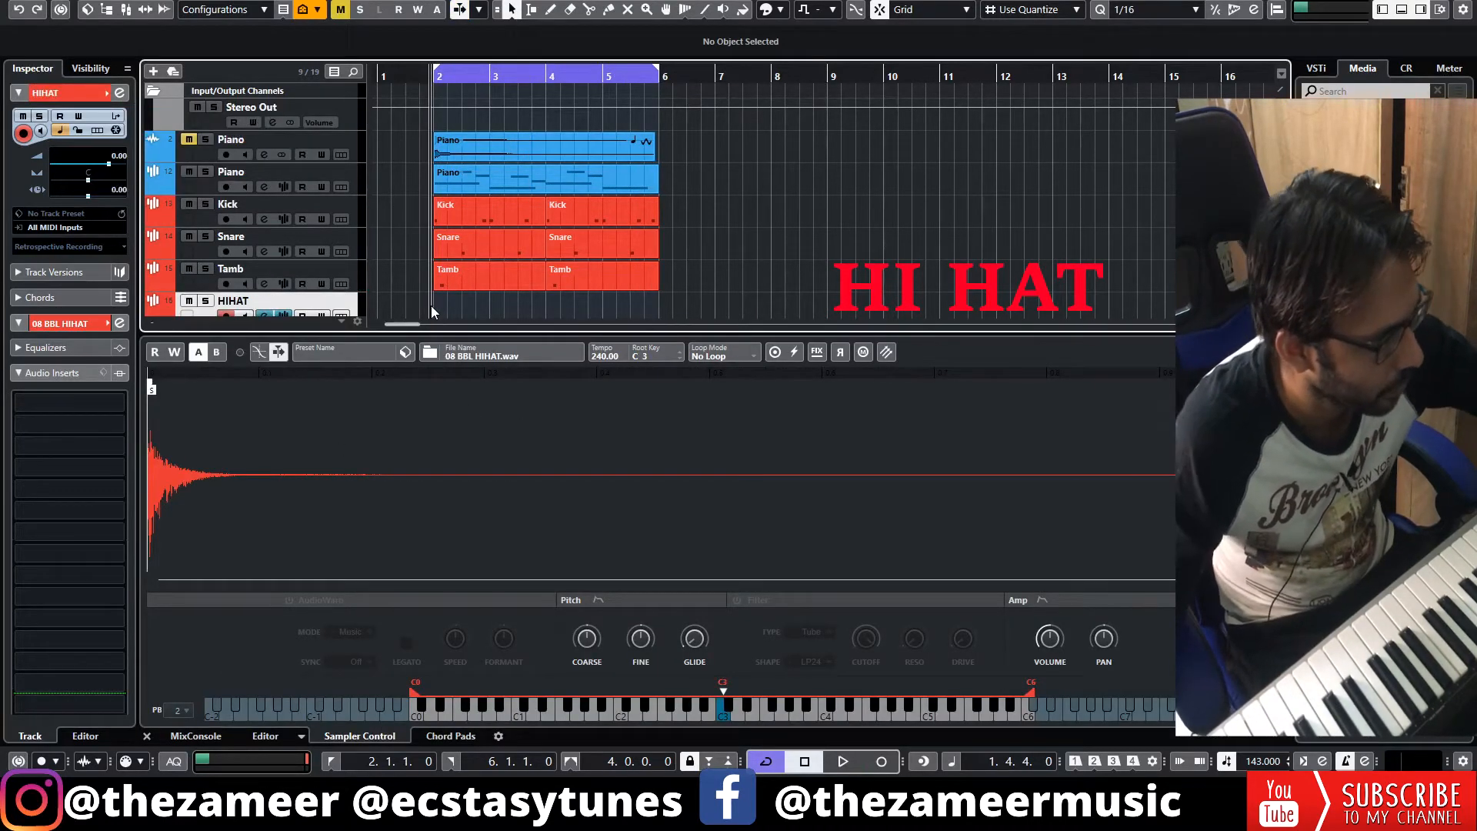
Draw a nearly four-bar part on the HIHAT track, move its start to bar 2, and open its notes for editing.
left_click_drag(431, 312, 649, 311)
left_click_drag(394, 82, 403, 107)
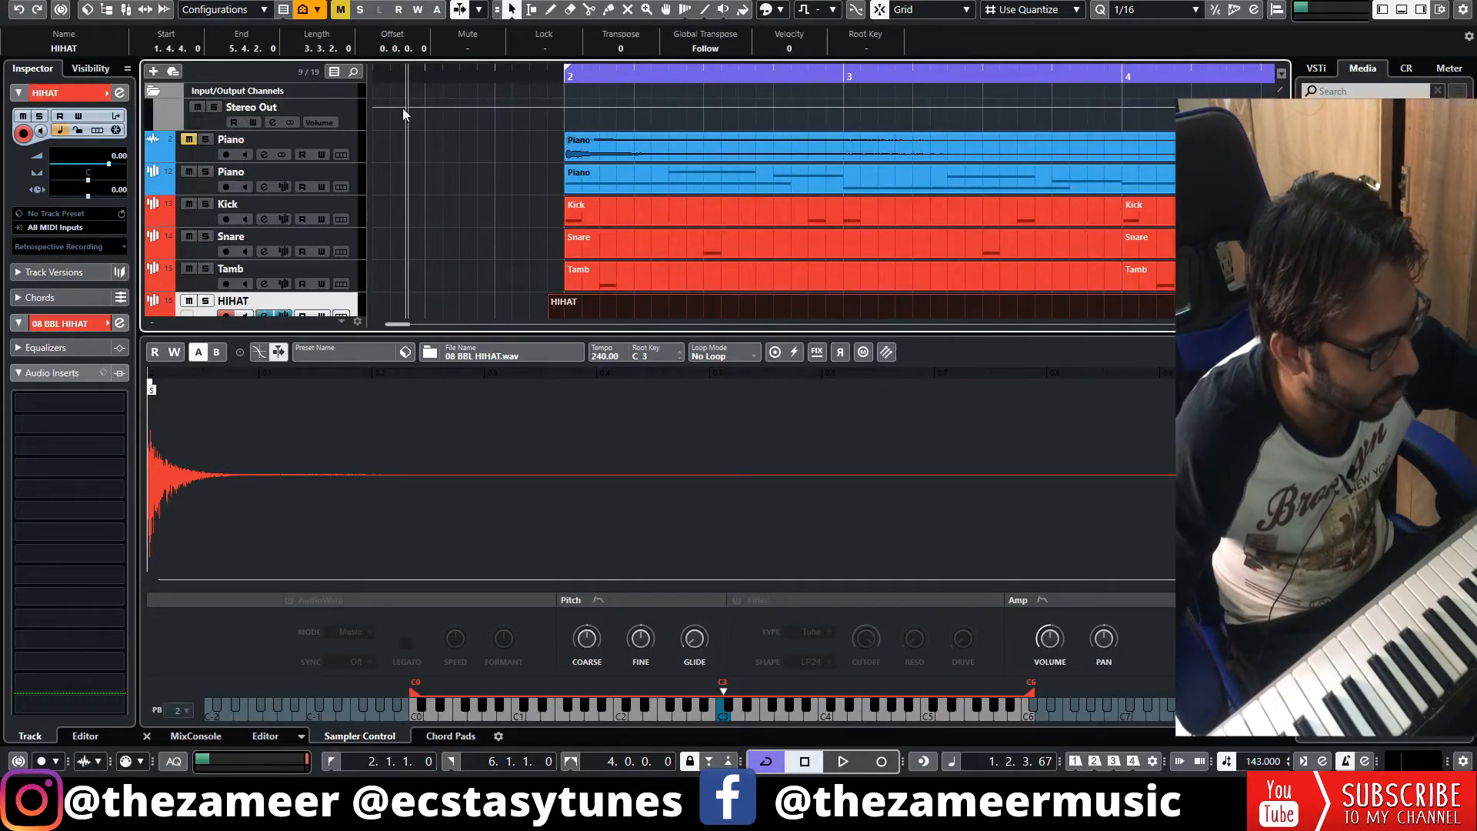
left_click_drag(575, 307, 593, 280)
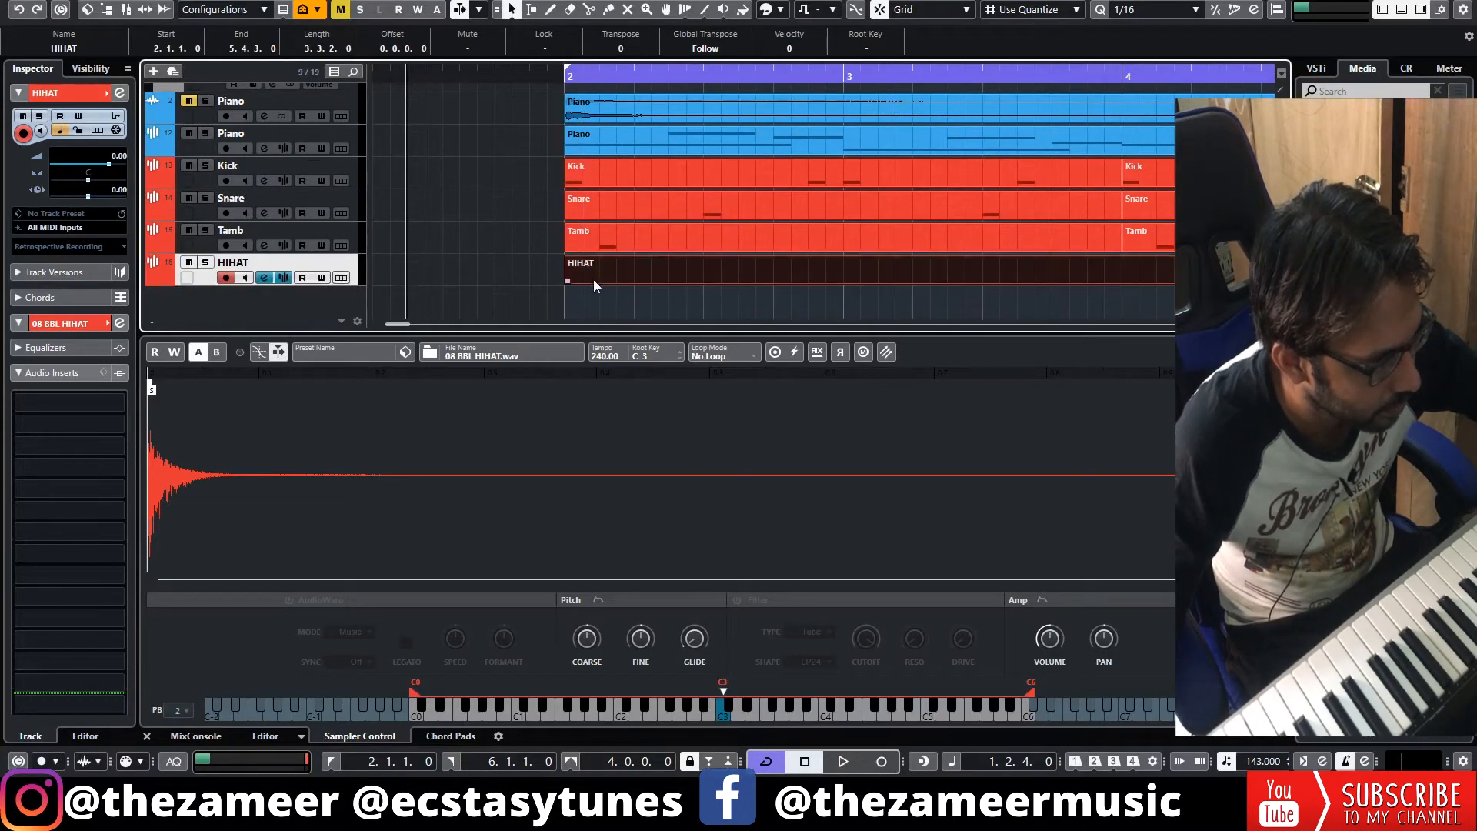
double_click(593, 279)
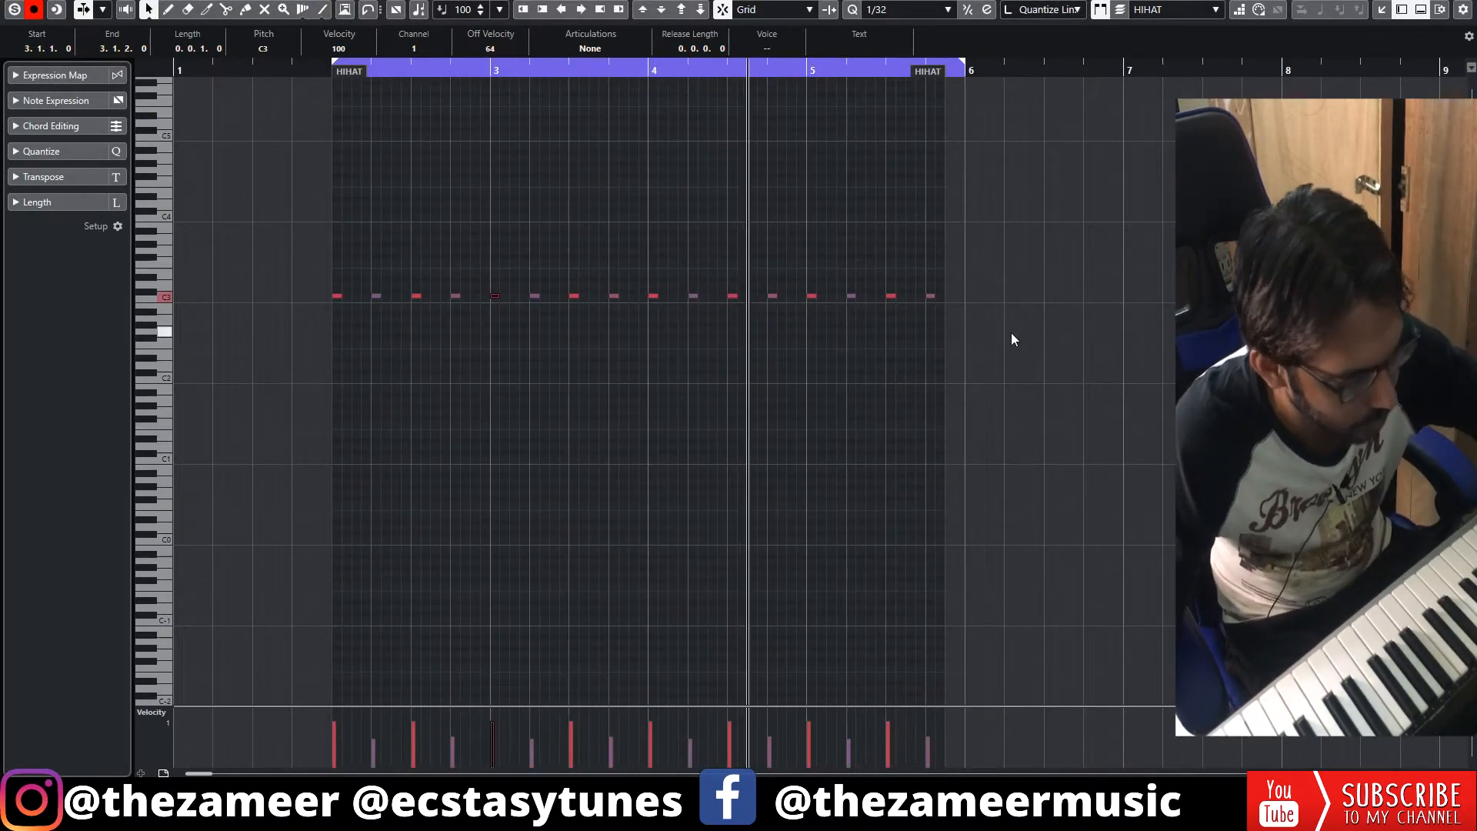
Close the HIHAT part's note editor and extend the part to end at bar 6.
key("Escape")
left_click_drag(816, 315, 843, 315)
left_click(907, 300)
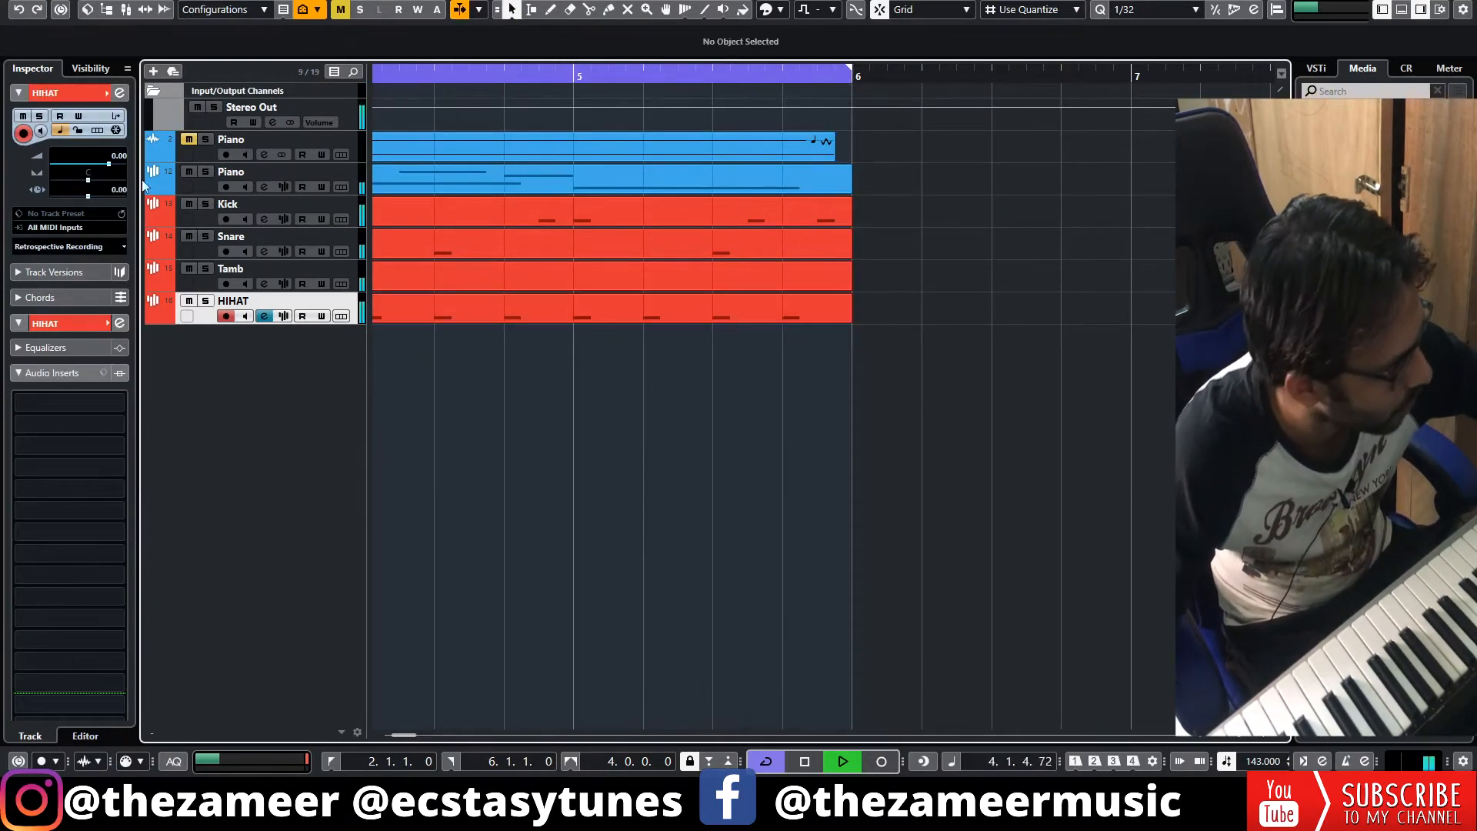
Lower the HIHAT track's volume to -6.22 and stop playback.
left_click_drag(108, 168, 93, 178)
key("space")
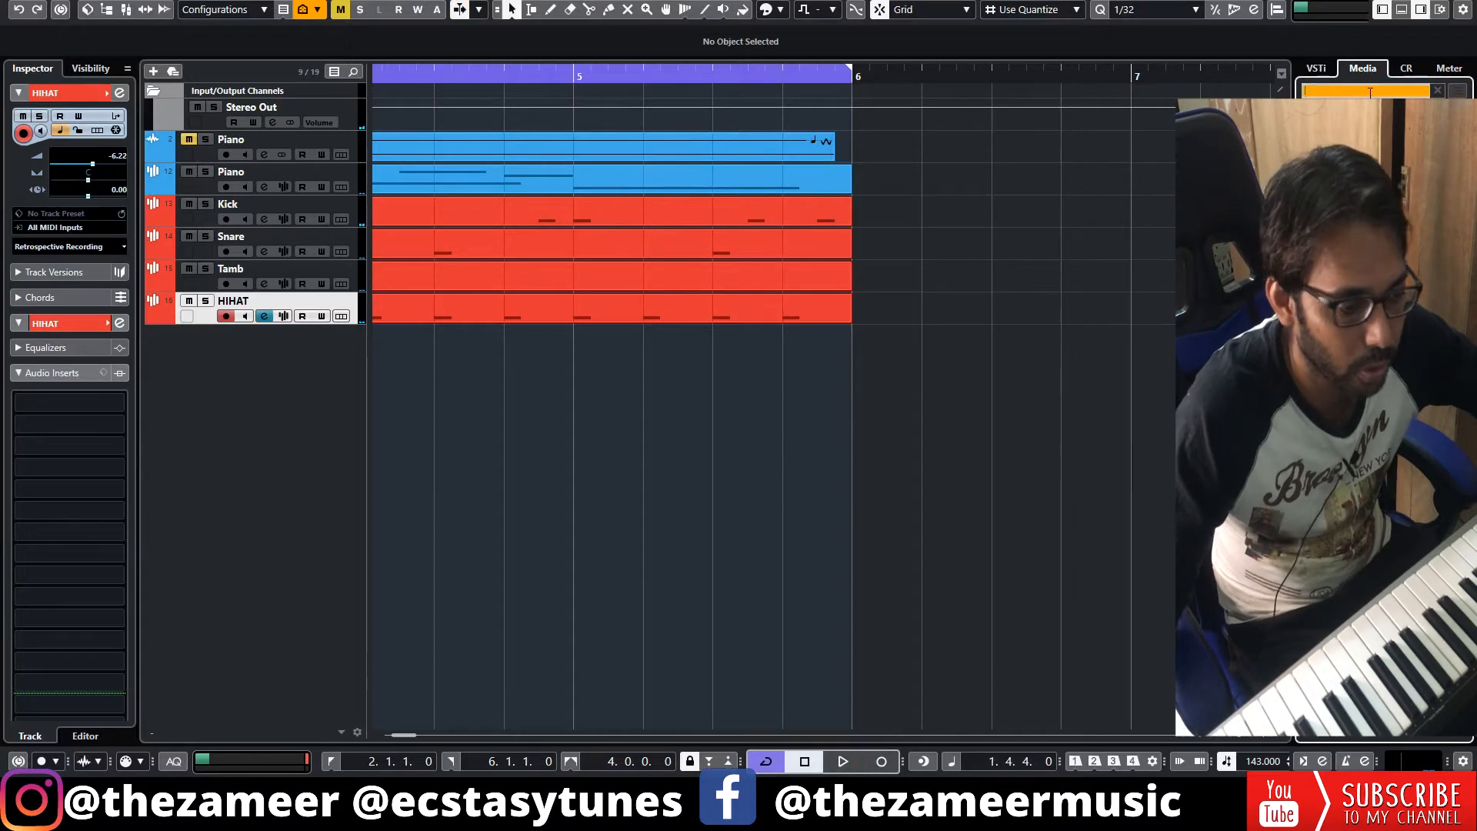
Search the media library for PLUCK and load Aberdeen-EGtr-Rhy2-Verse A.wav into a new sampler track.
type("PLUCK")
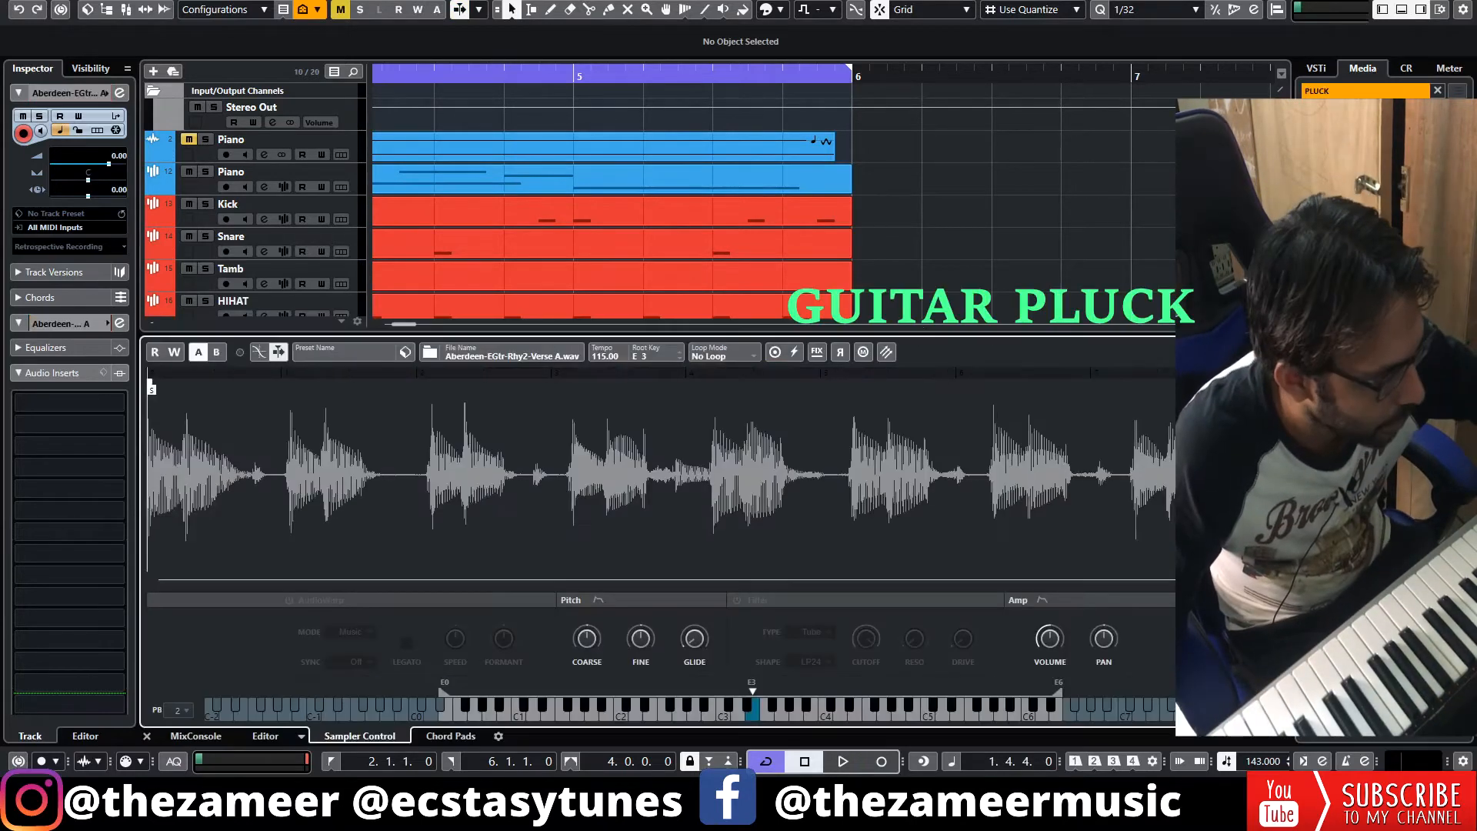
double_click(615, 178)
key("ctrl+e")
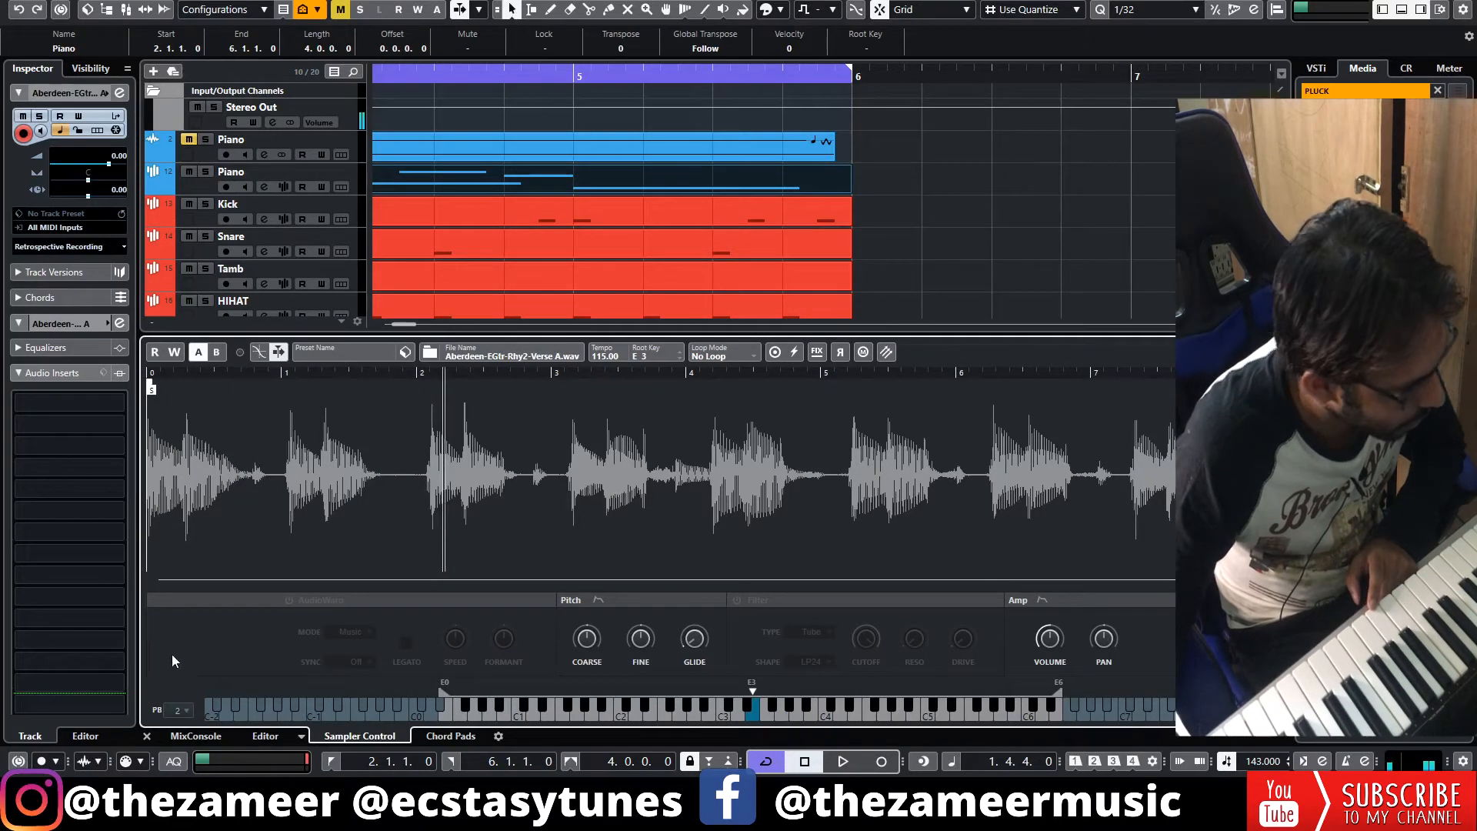
Enable AudioWarp for the guitar sample and trim its end so only the first pluck remains.
left_click(288, 600)
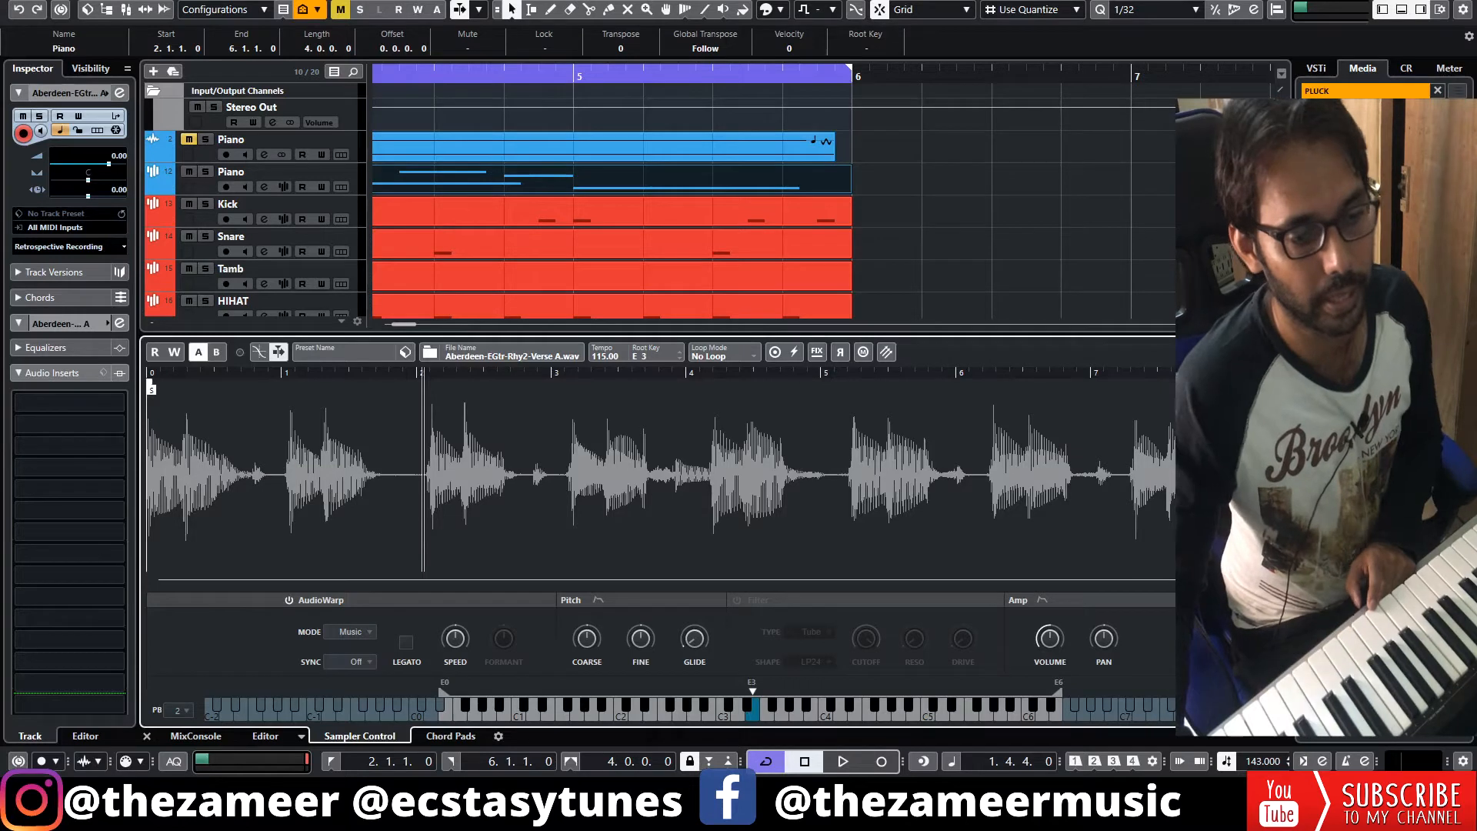
left_click_drag(1162, 472, 280, 472)
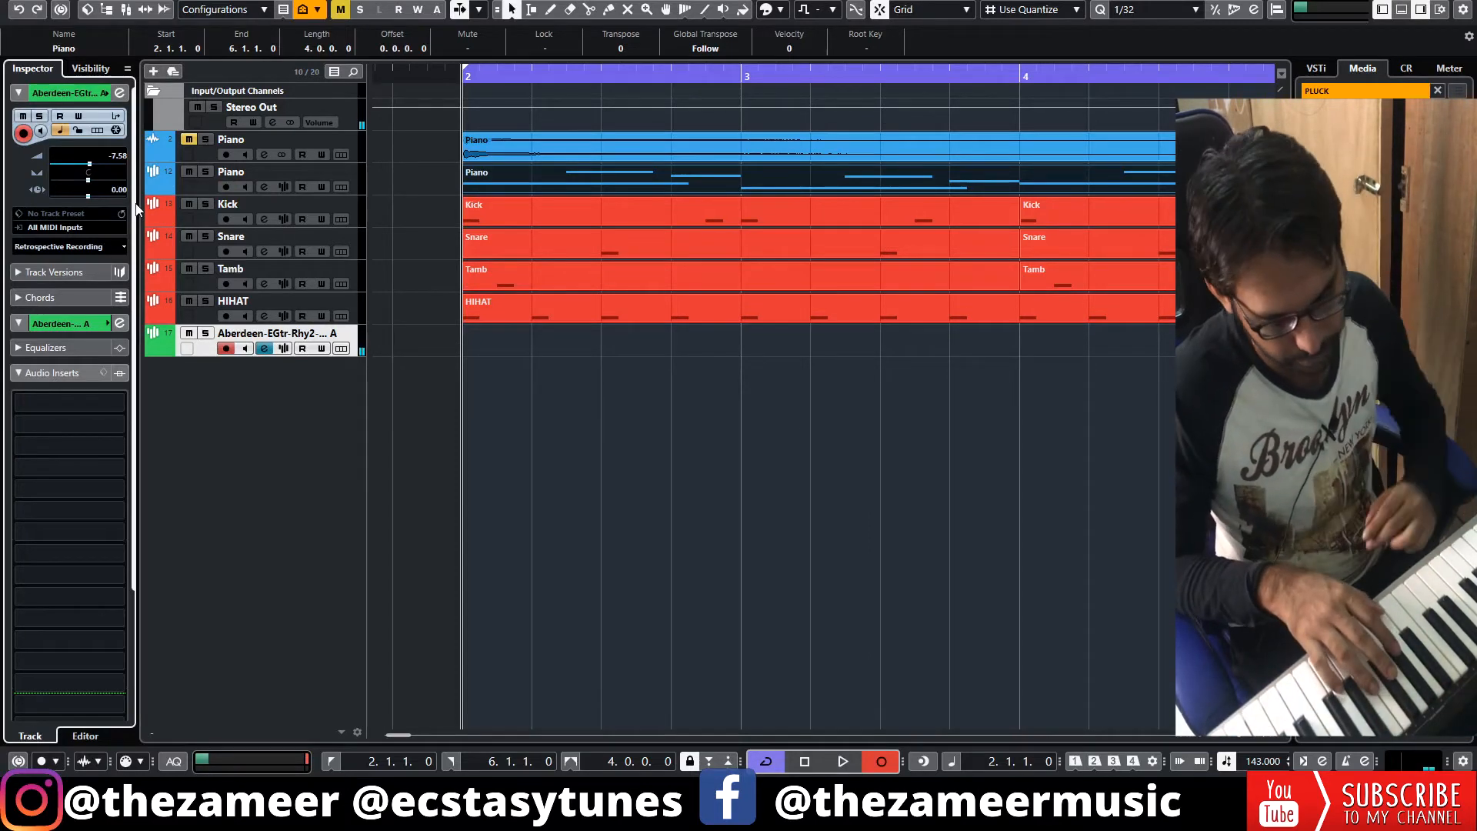
Record a four-bar guitar pluck melody on the Aberdeen-EGtr track from bar 2 to bar 6.
key("KP_Multiply")
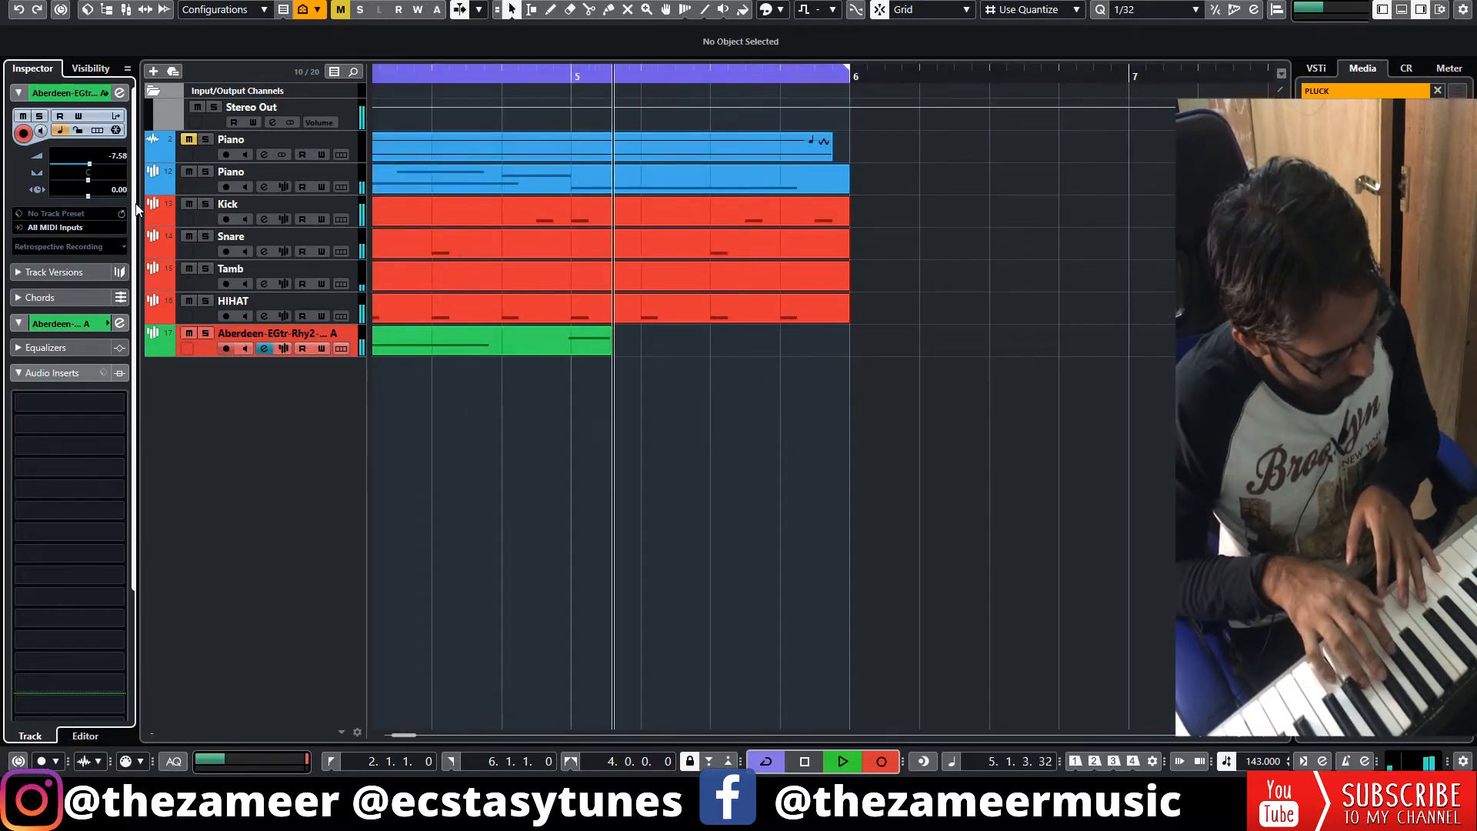
key("space")
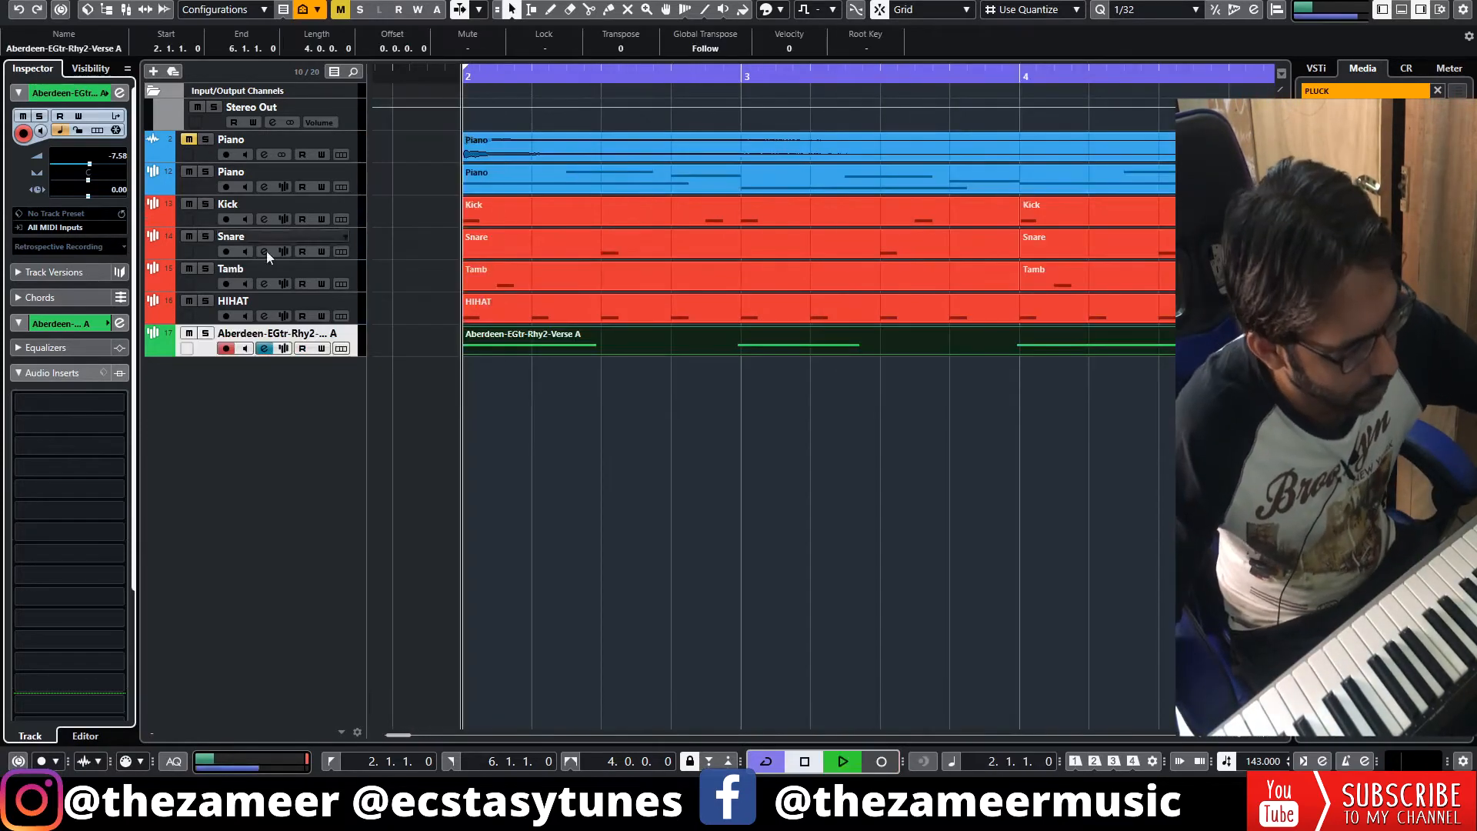
key("space")
Open the recorded guitar part's notes and transpose the note at bar 3 down five semitones to D3.
double_click(731, 335)
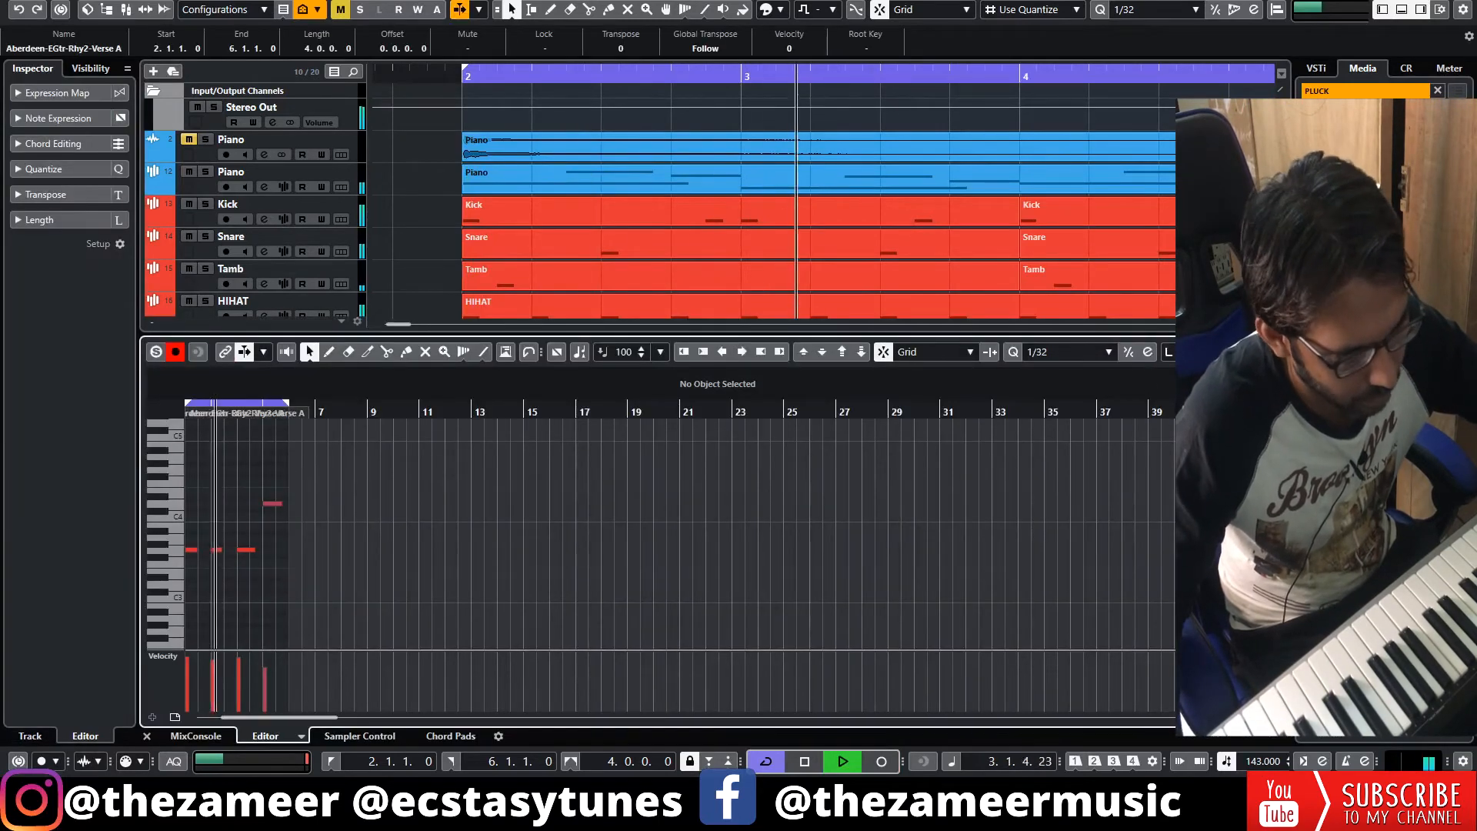
left_click(1258, 352)
key("space")
left_click_drag(473, 377, 367, 491)
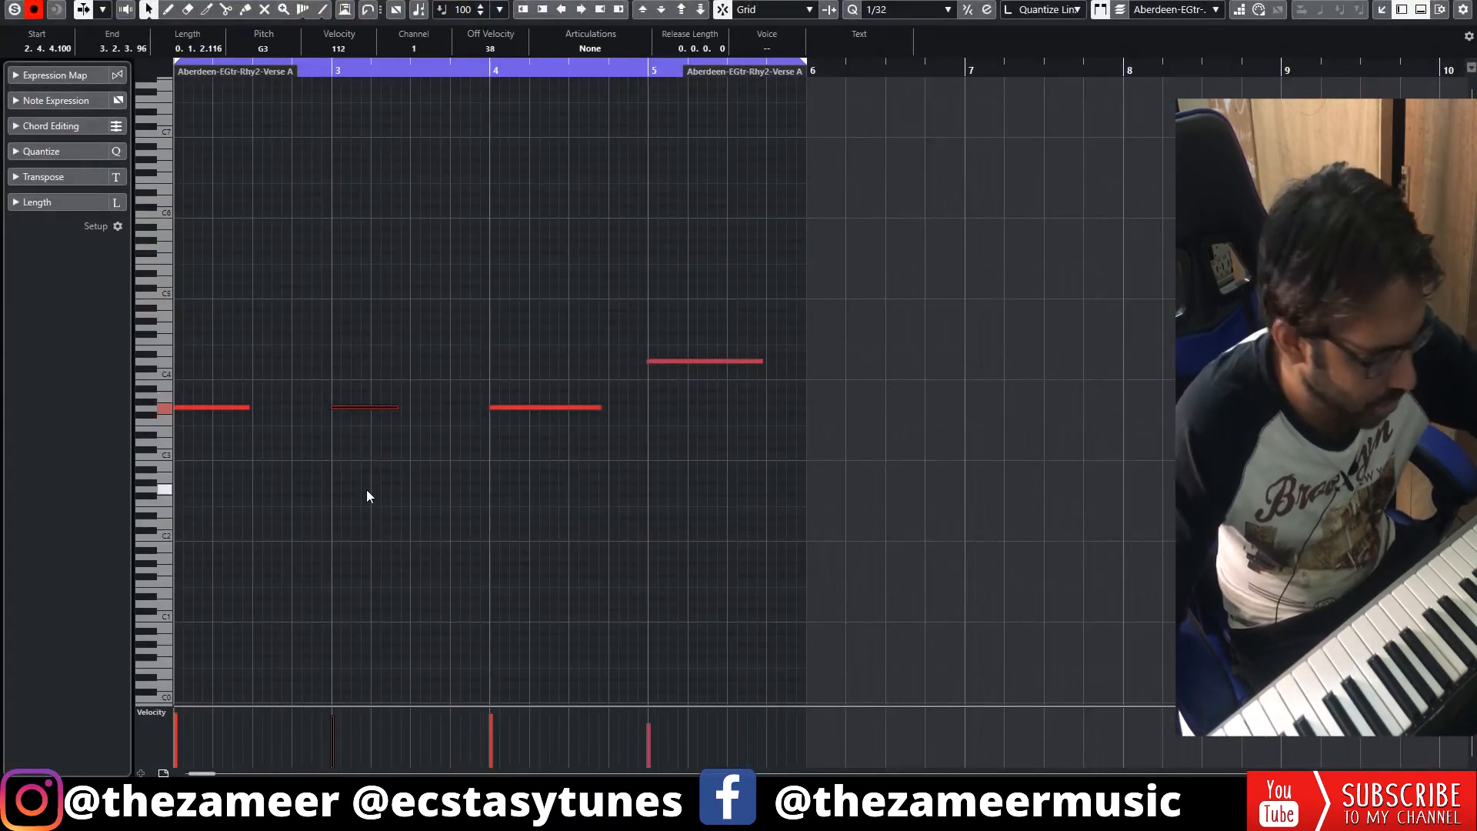
key("Down")
key("Down")
key("Down")
key("Down")
key("Down")
key("space")
Select all the guitar notes during playback, then close the note editor and clear the selection.
left_click_drag(919, 263, 192, 502)
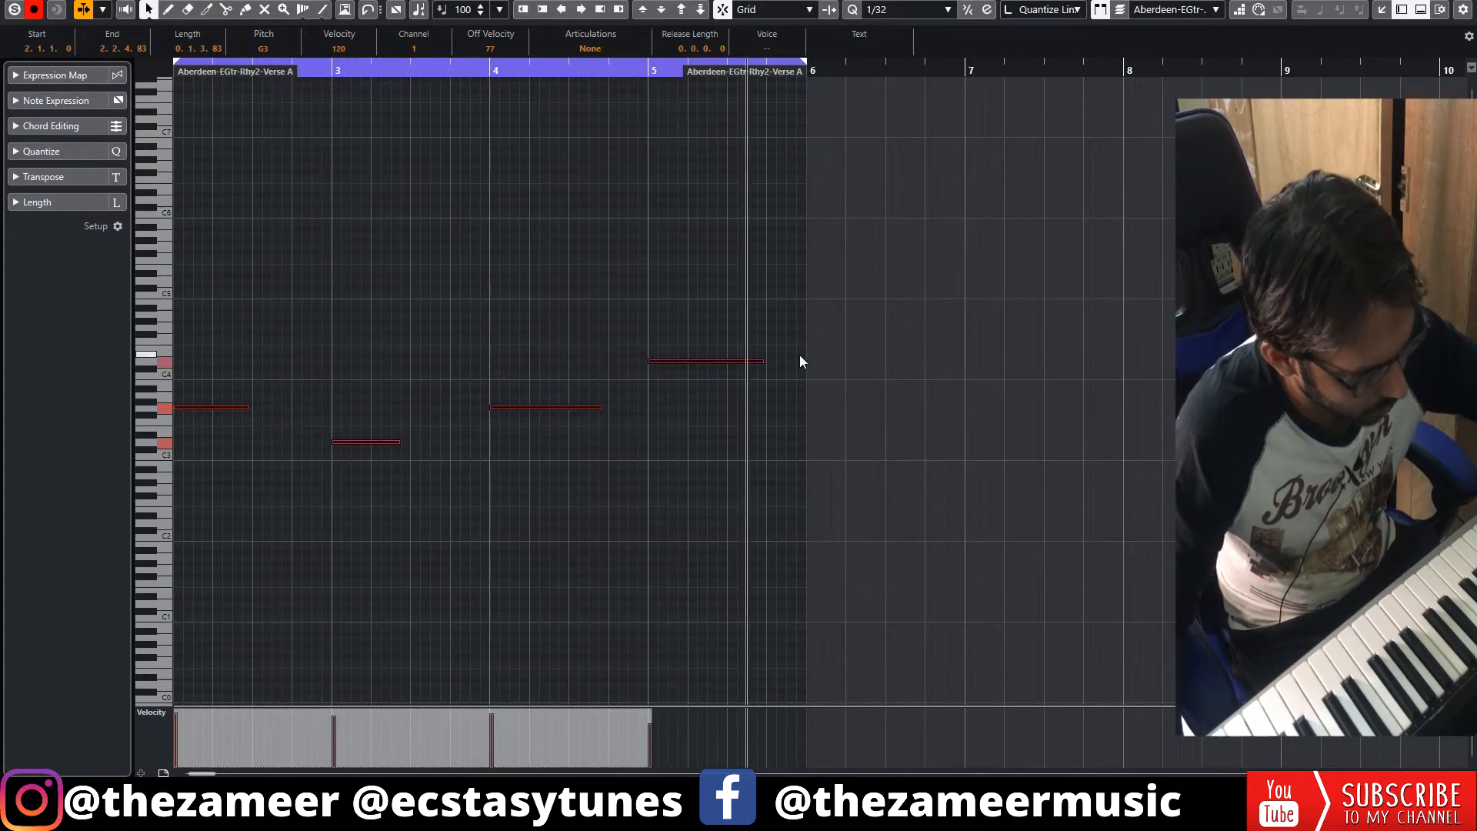
key("Return")
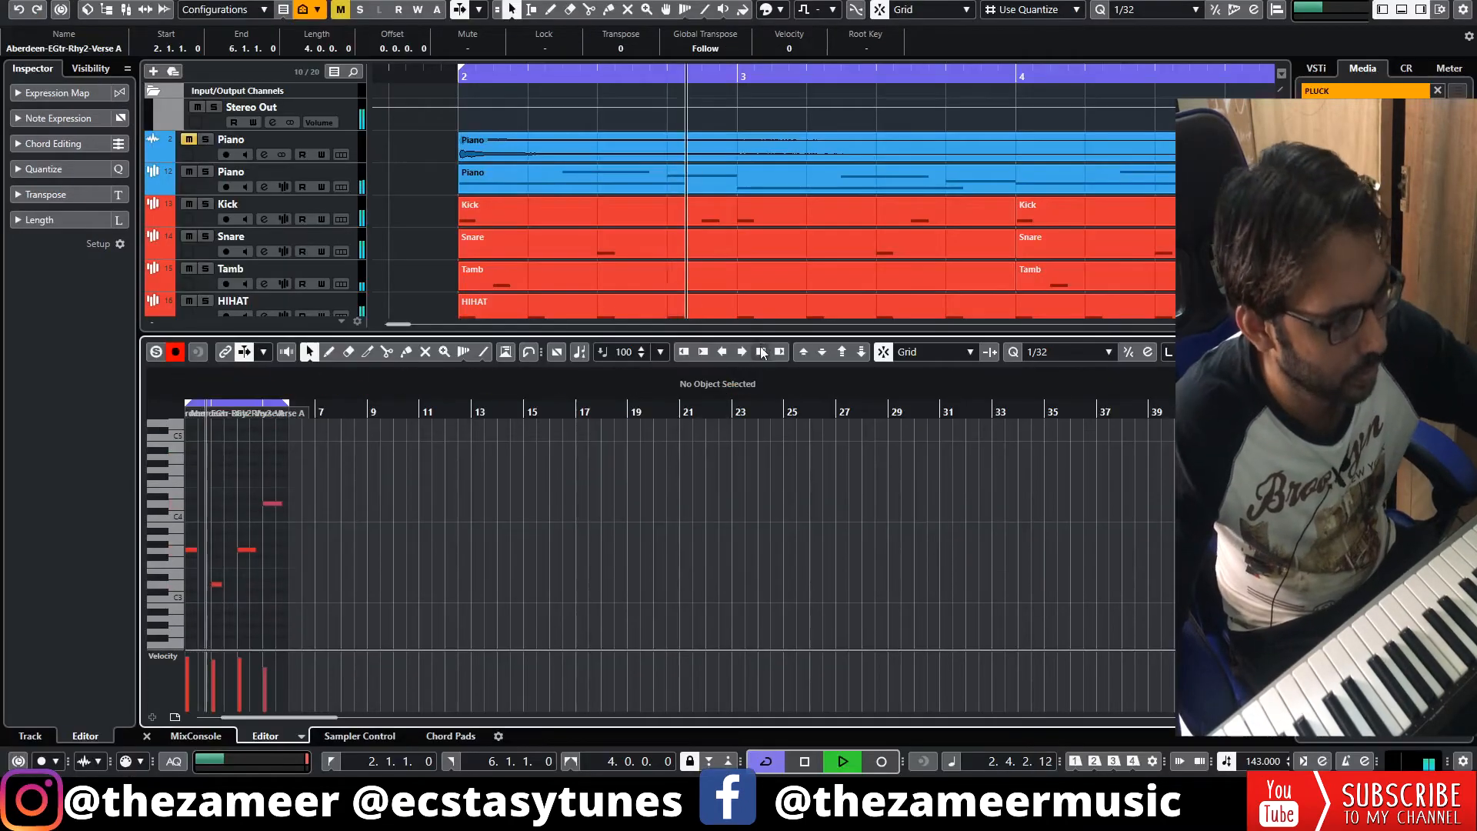
key("Return")
left_click(644, 450)
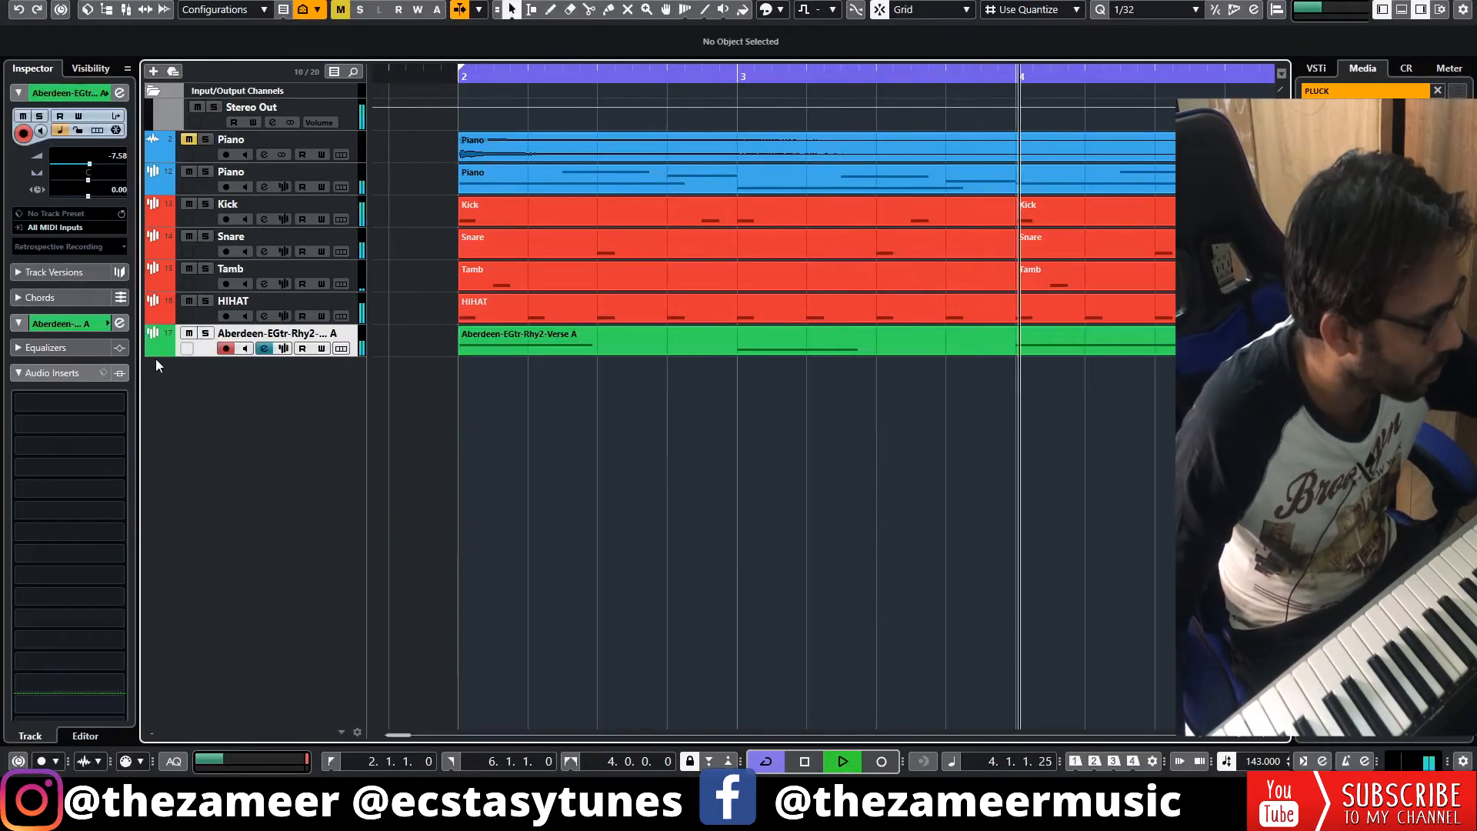
Enable a low-cut filter in the guitar track's channel equalizer, audition it, and close the channel settings.
left_click(261, 350)
key("space")
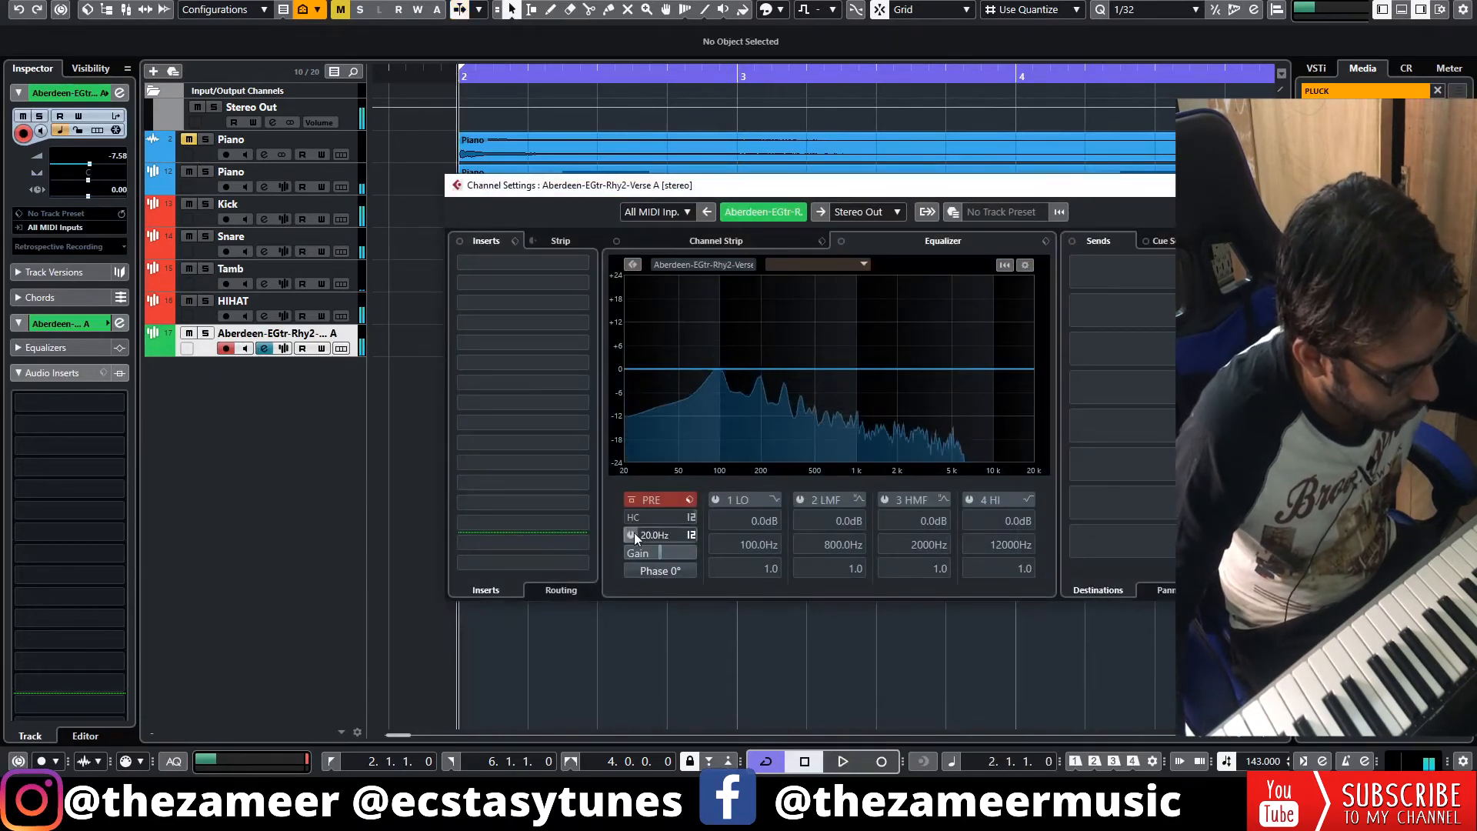
left_click(632, 534)
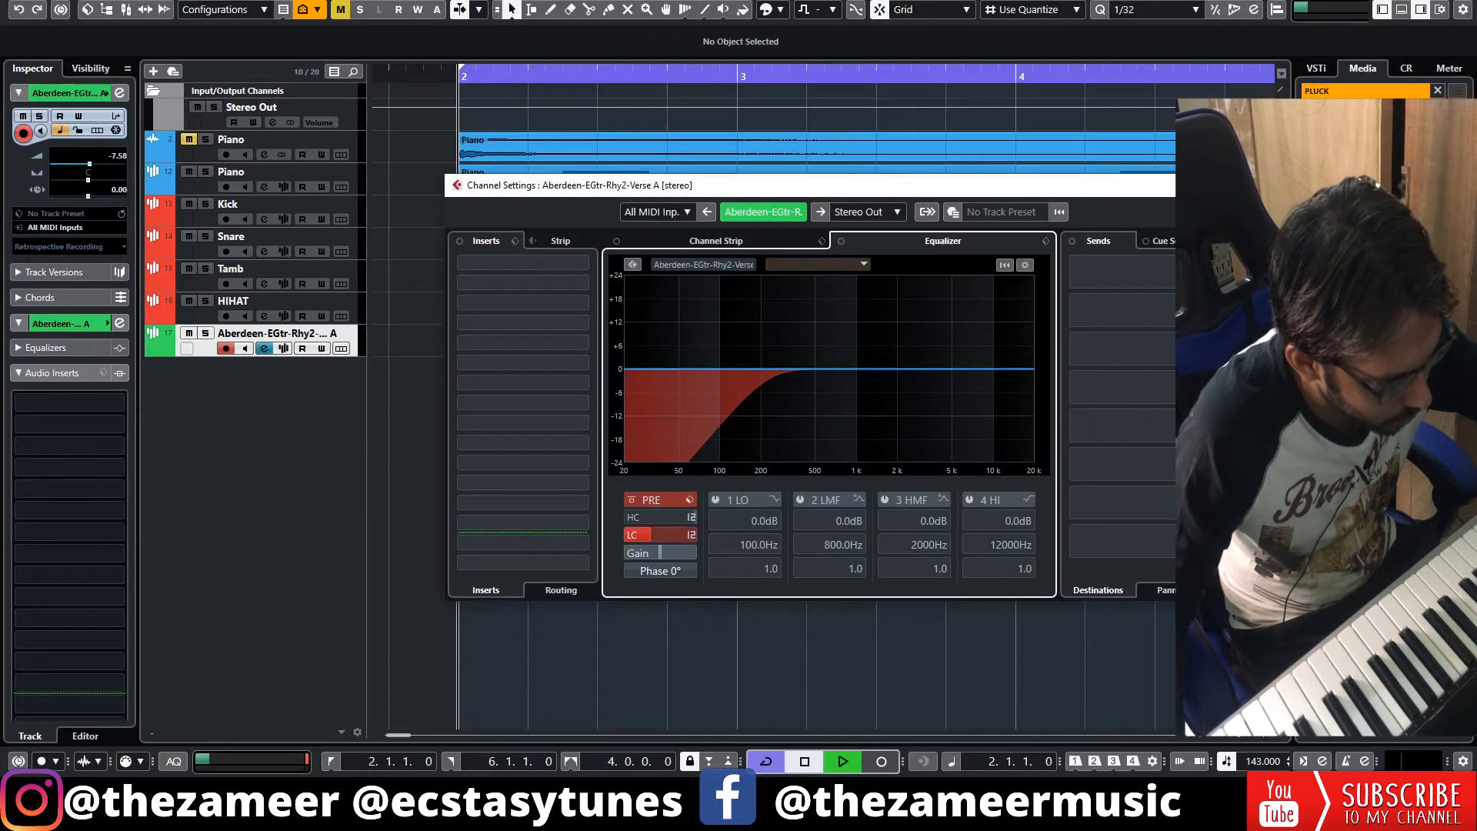
key("space")
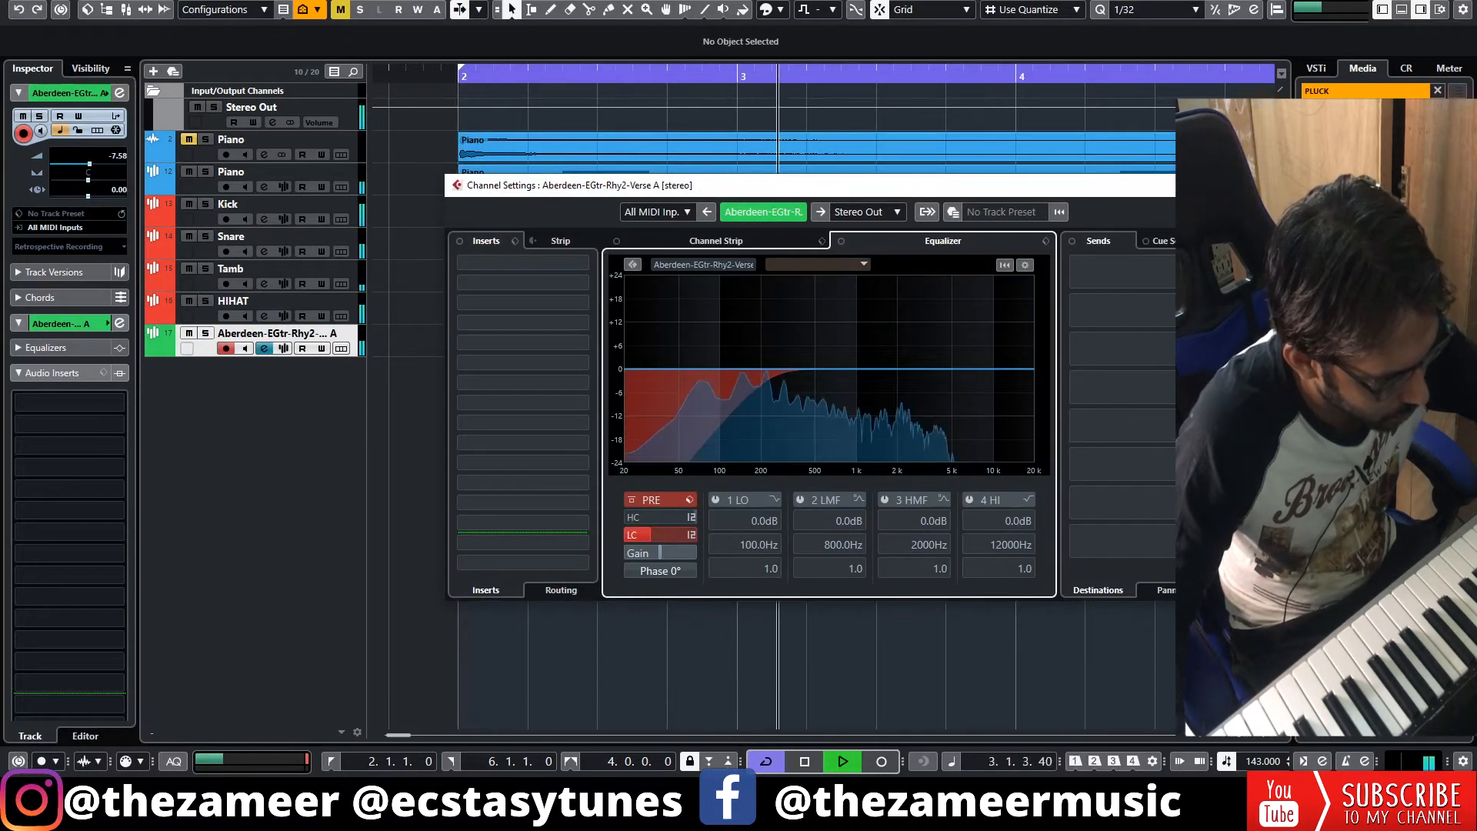
key("Escape")
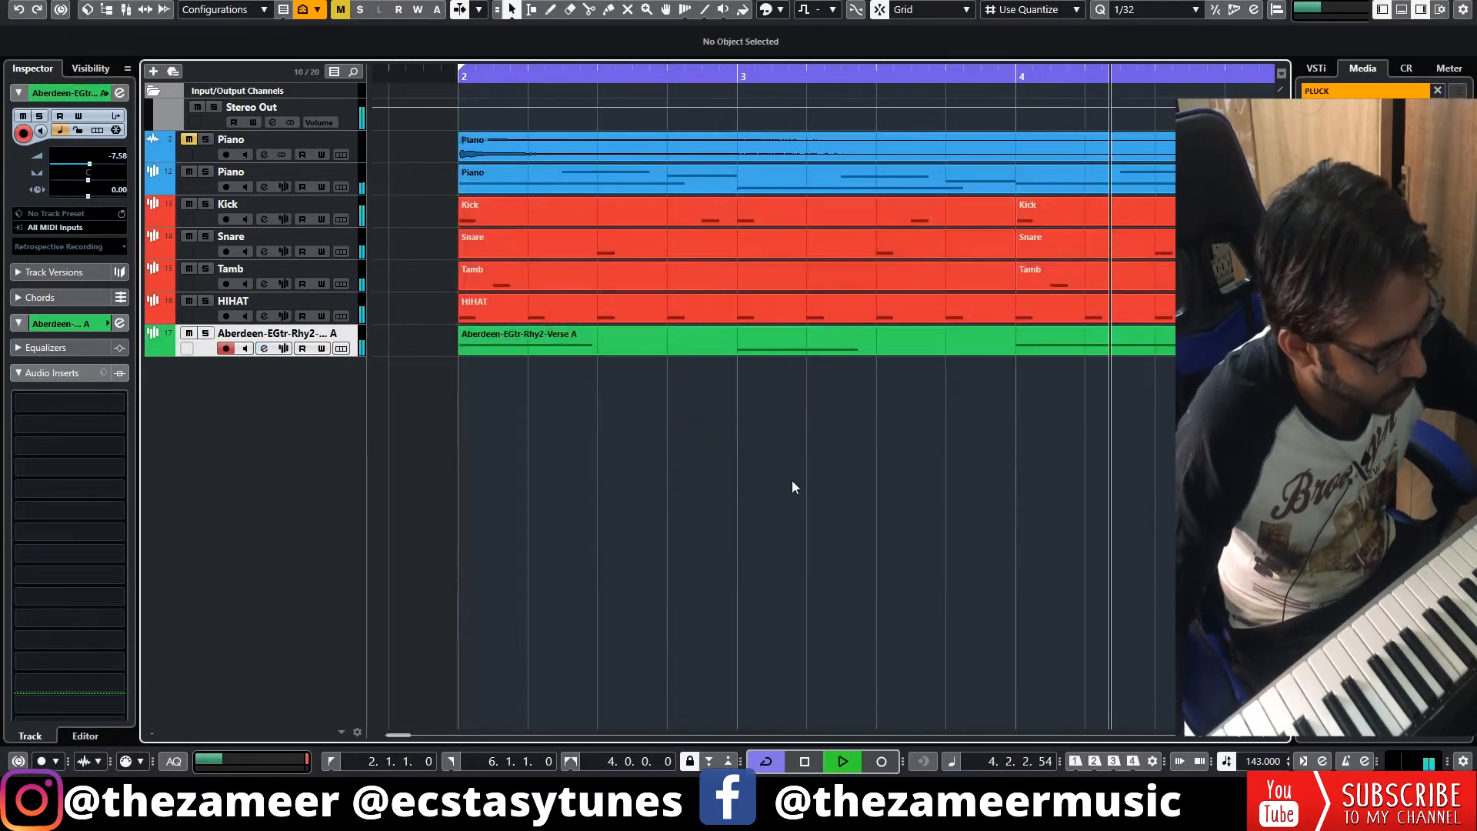
Insert HalfTime on the guitar track with a 1 Bar loop, 2x mode, band from 160 Hz and 59% mix.
key("space")
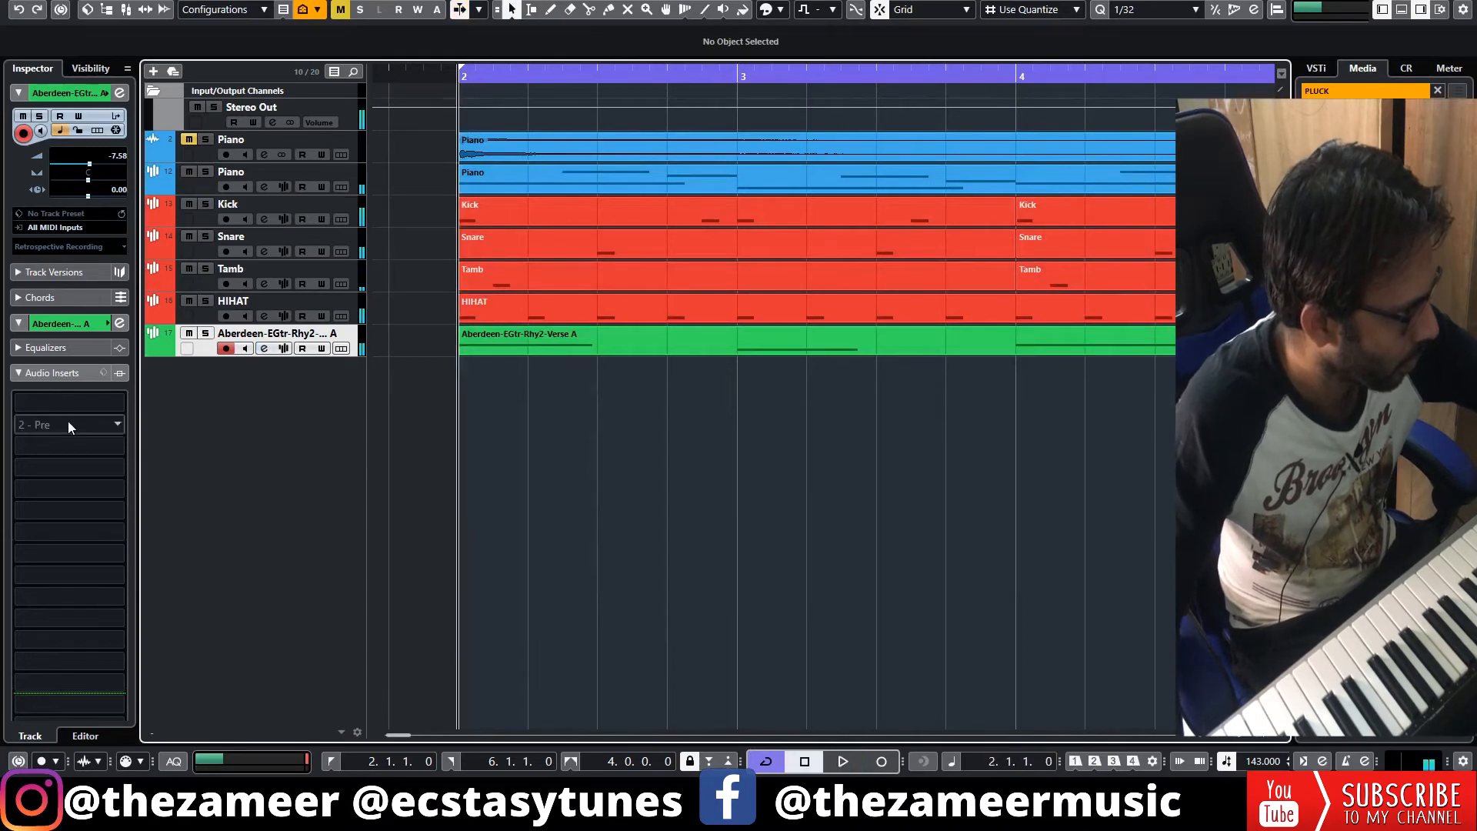
left_click(80, 404)
type("half")
key("Return")
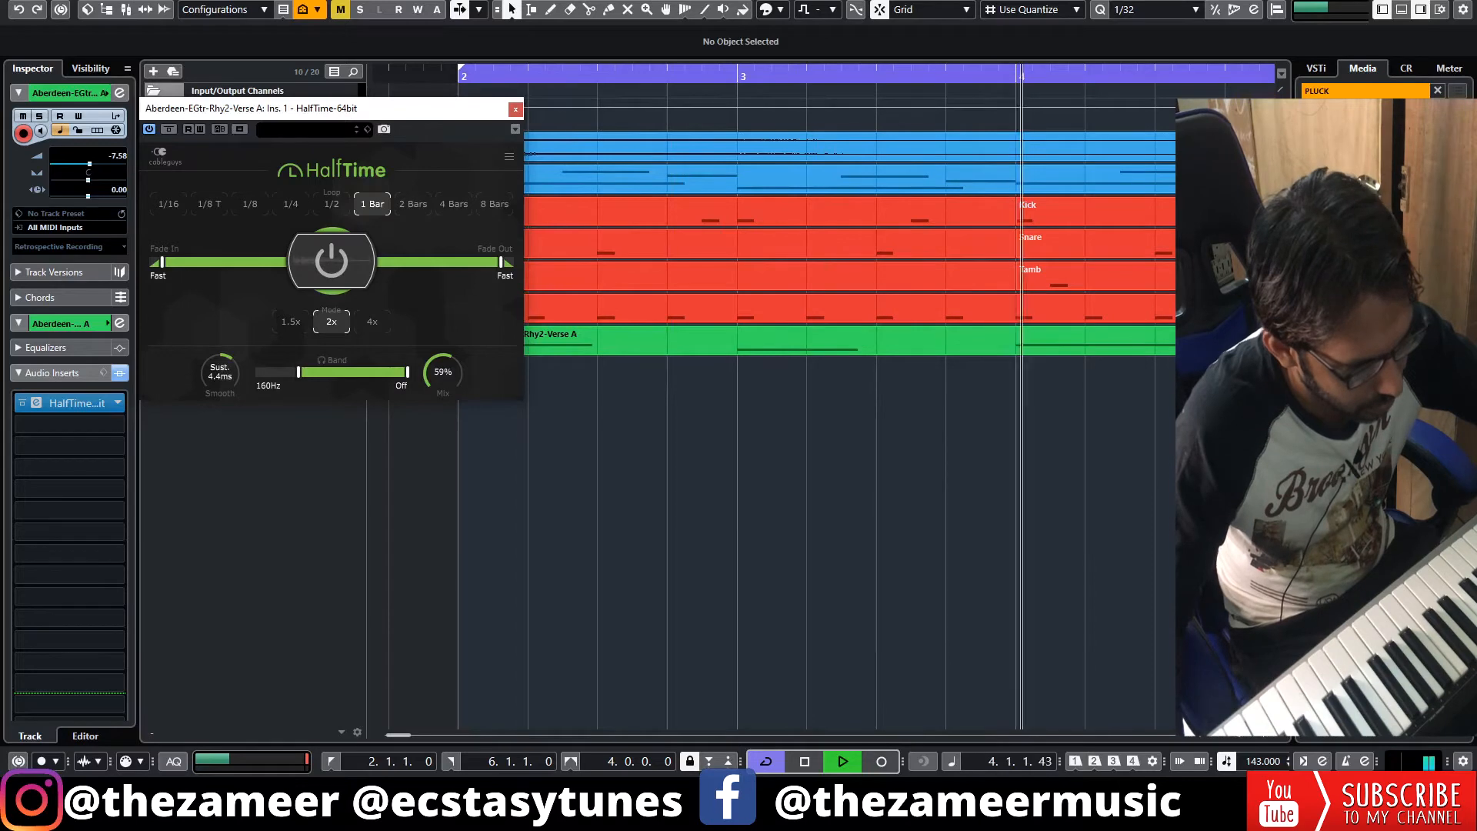
left_click(515, 108)
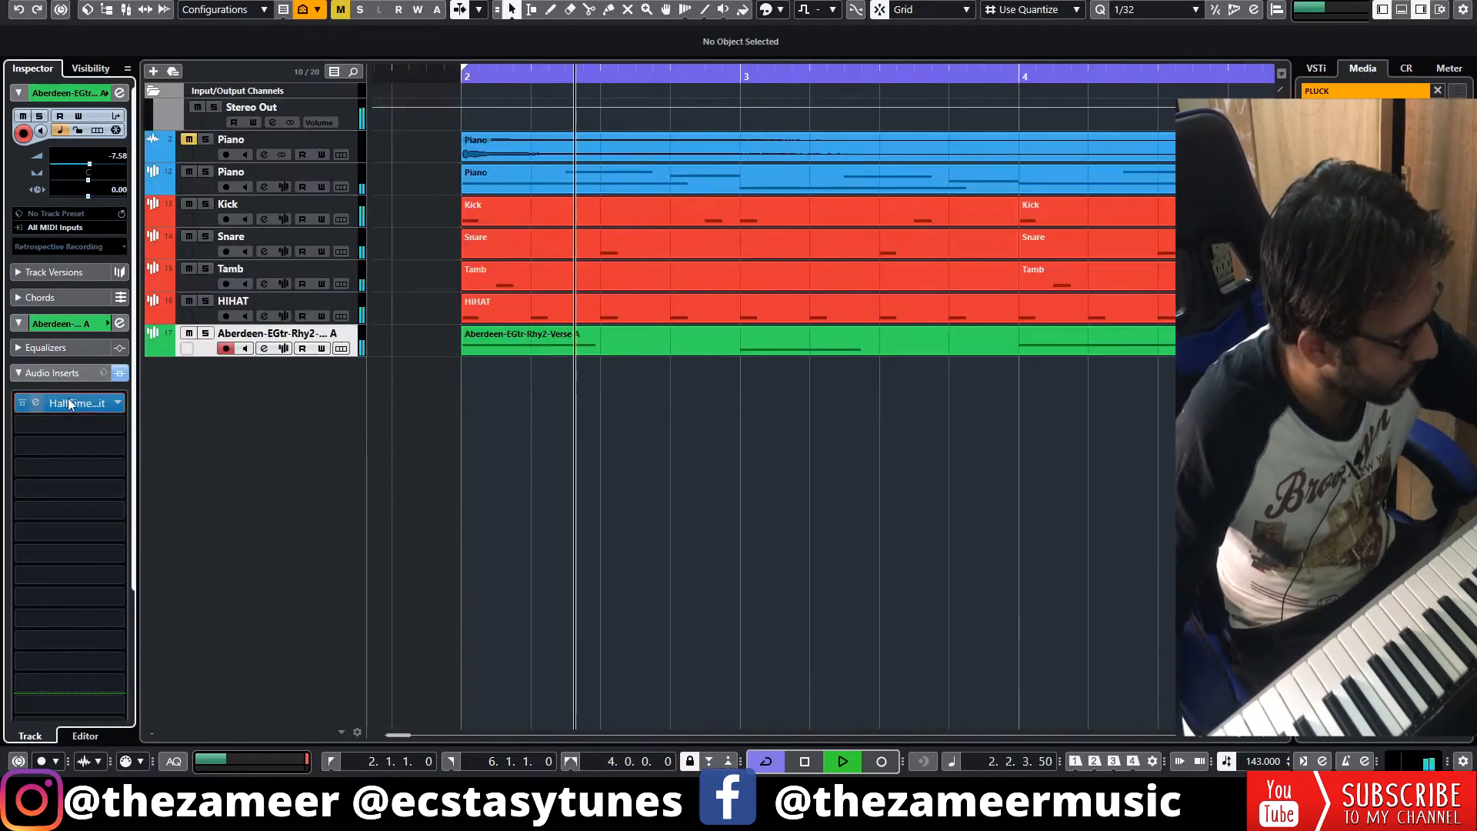
left_click(67, 400)
left_click(514, 108)
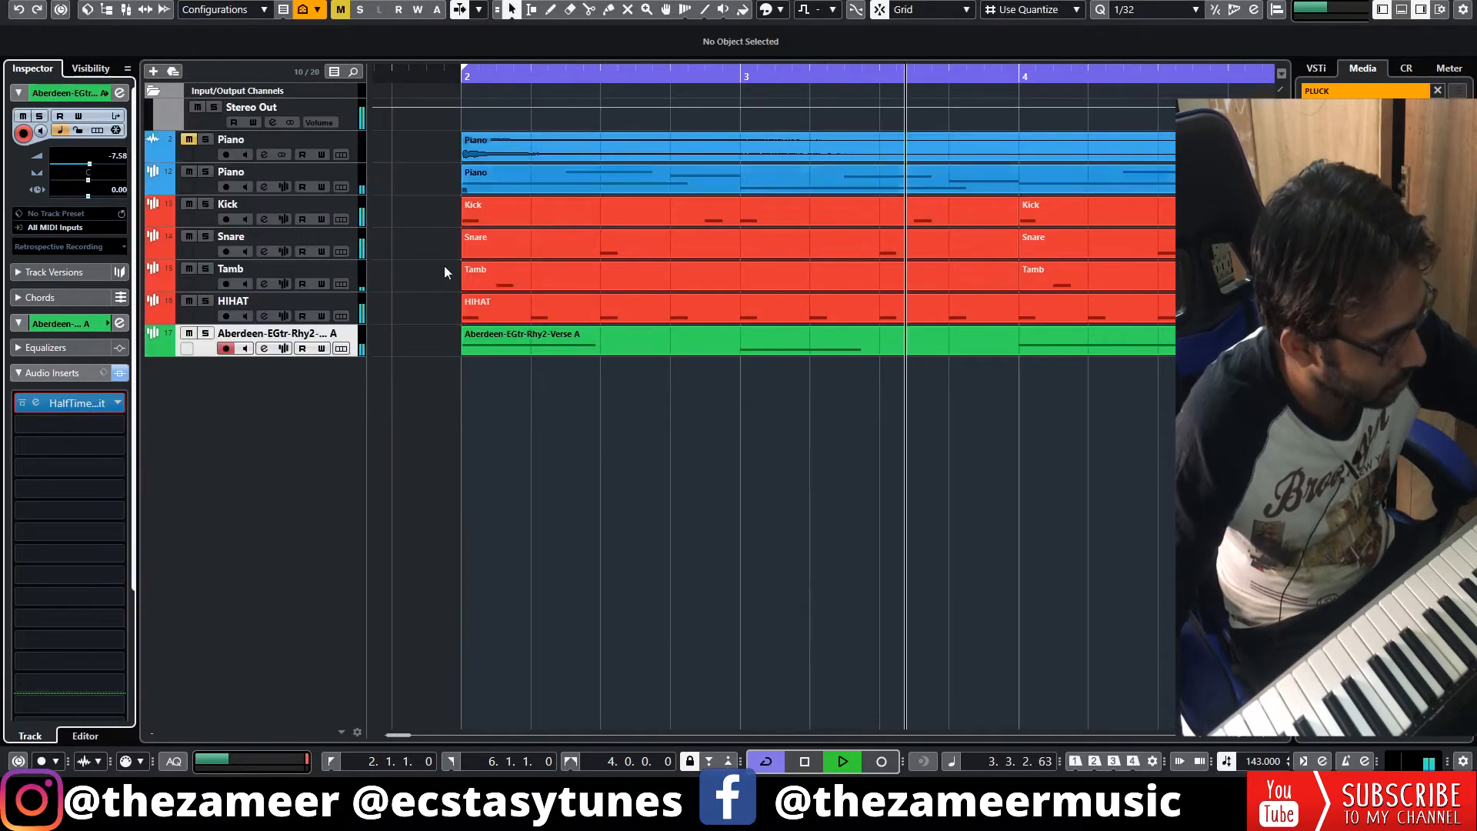
Send the guitar track to FX 1-REVelation at -3.76, audition the mix, and stop playback.
left_click(52, 373)
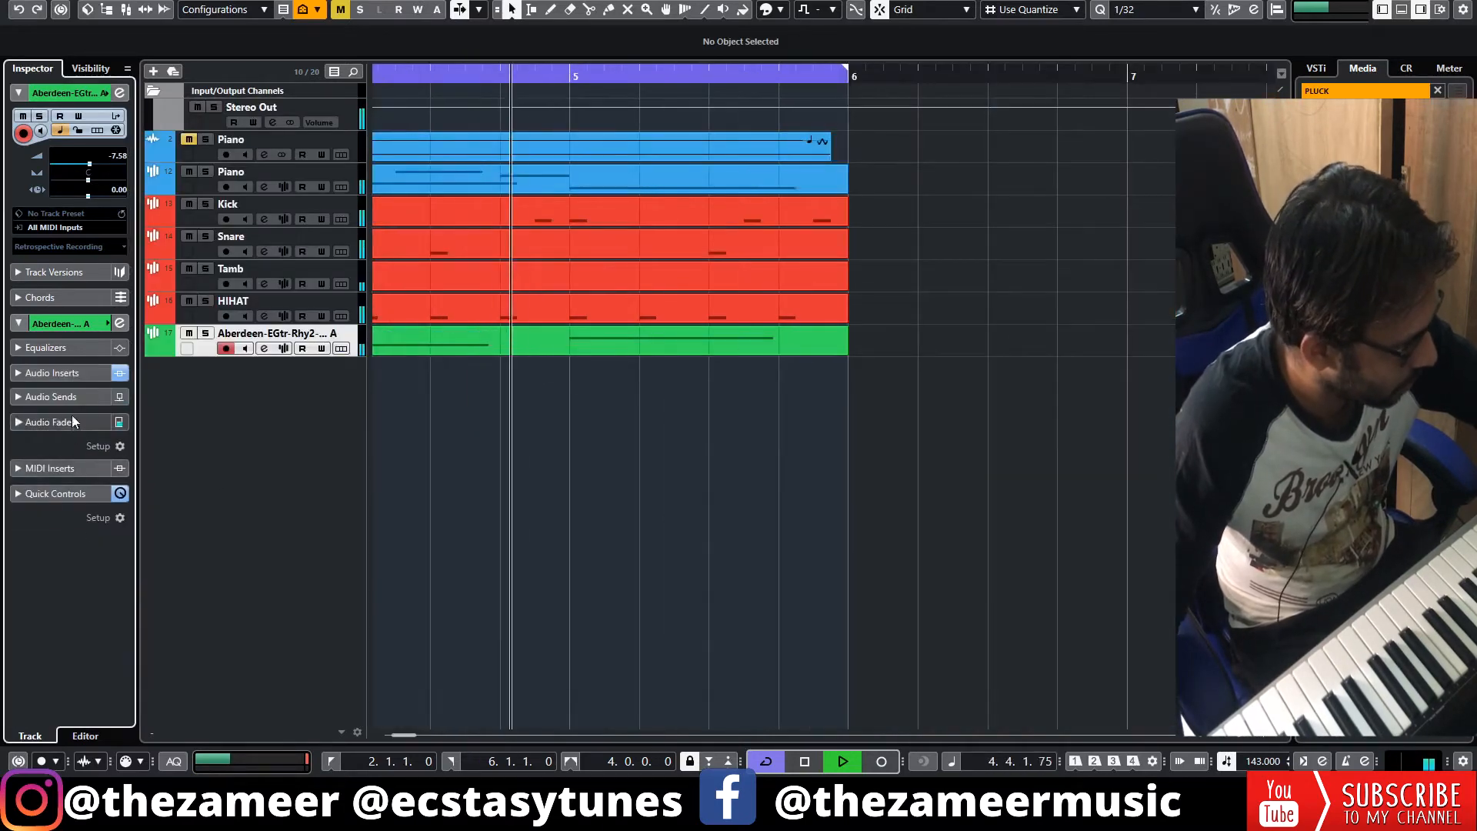
left_click(73, 397)
left_click(78, 421)
left_click(85, 489)
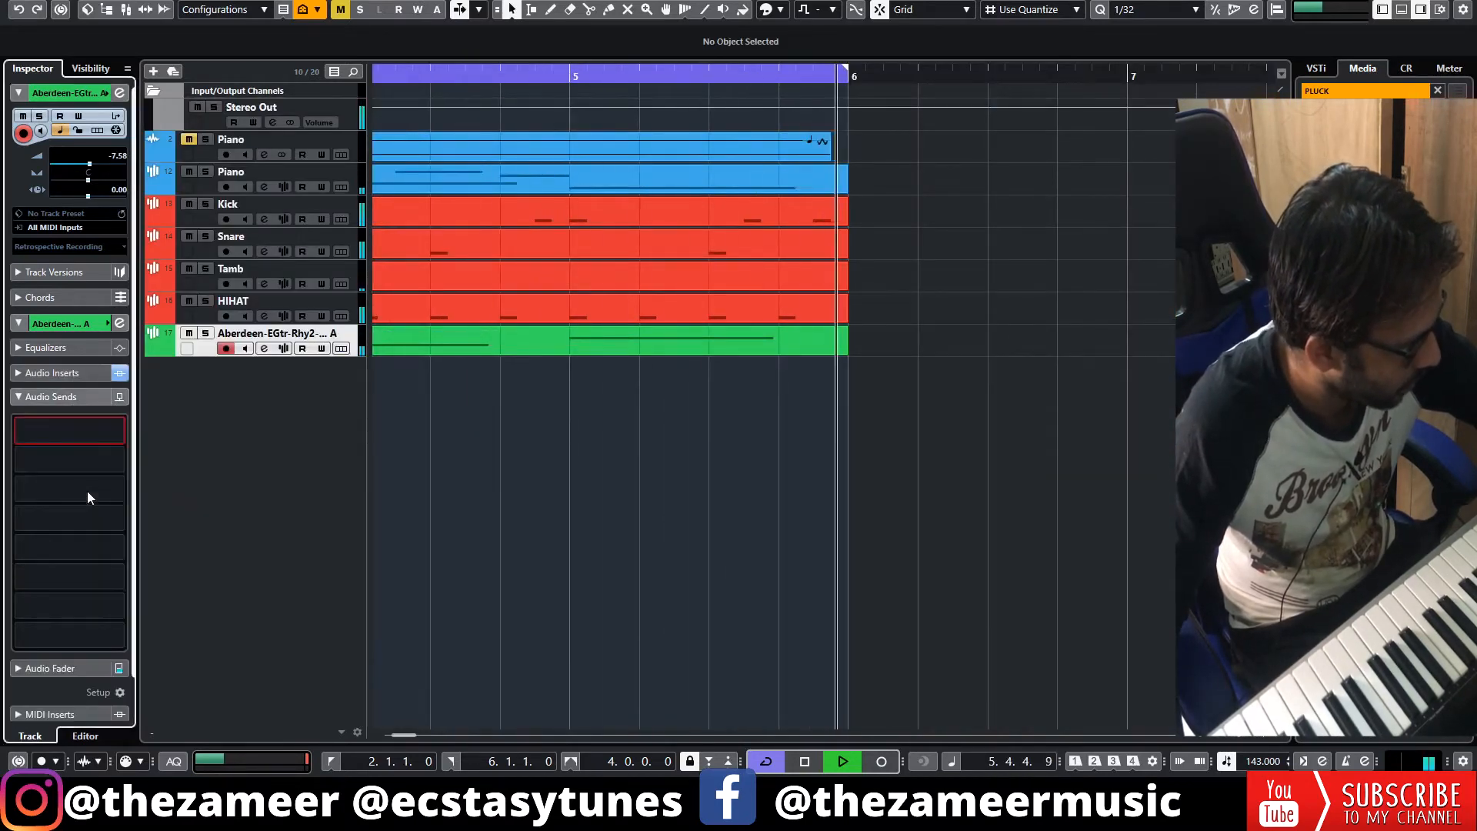
left_click_drag(75, 438, 44, 437)
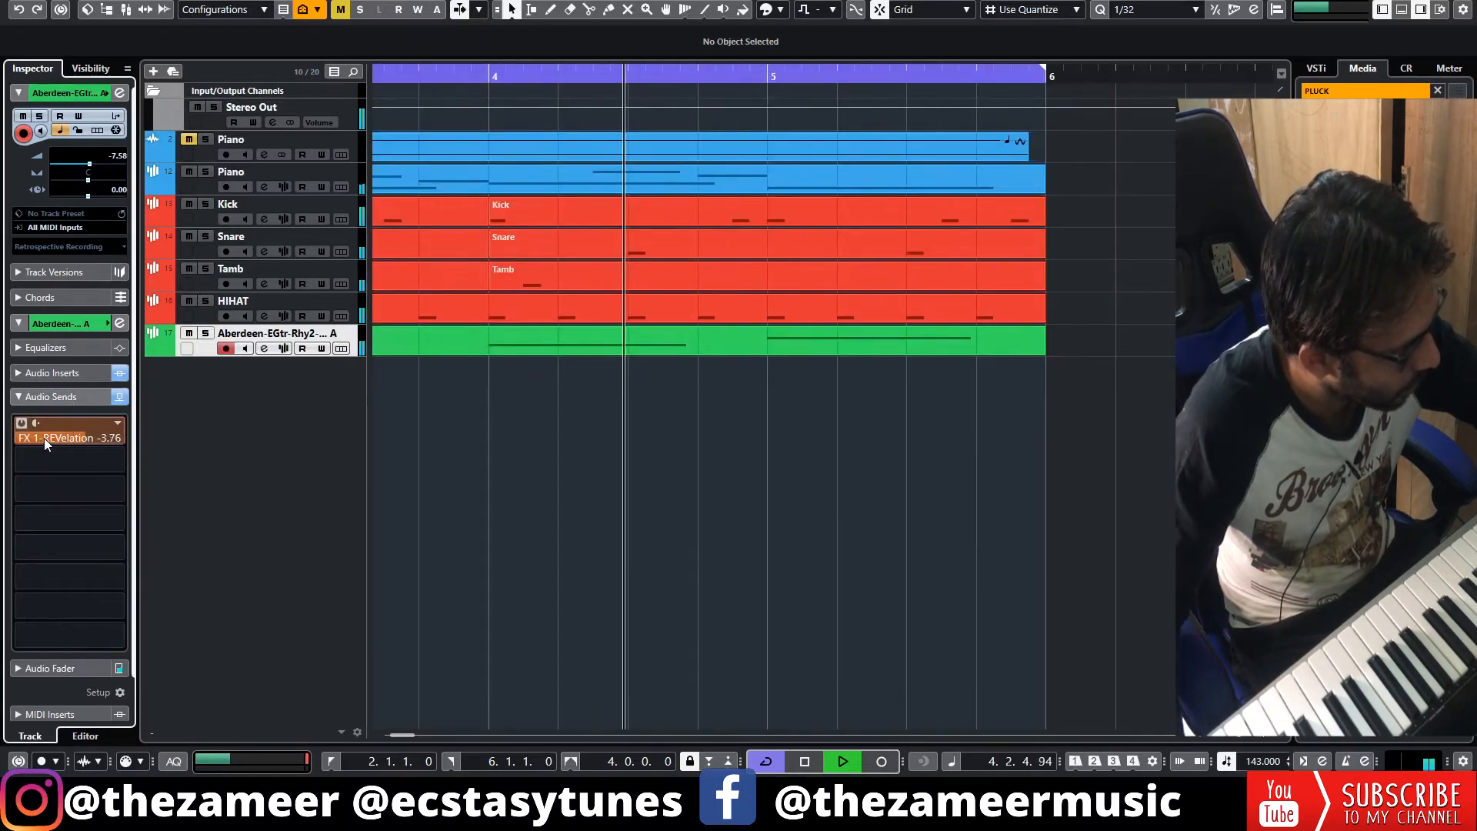
left_click(326, 383)
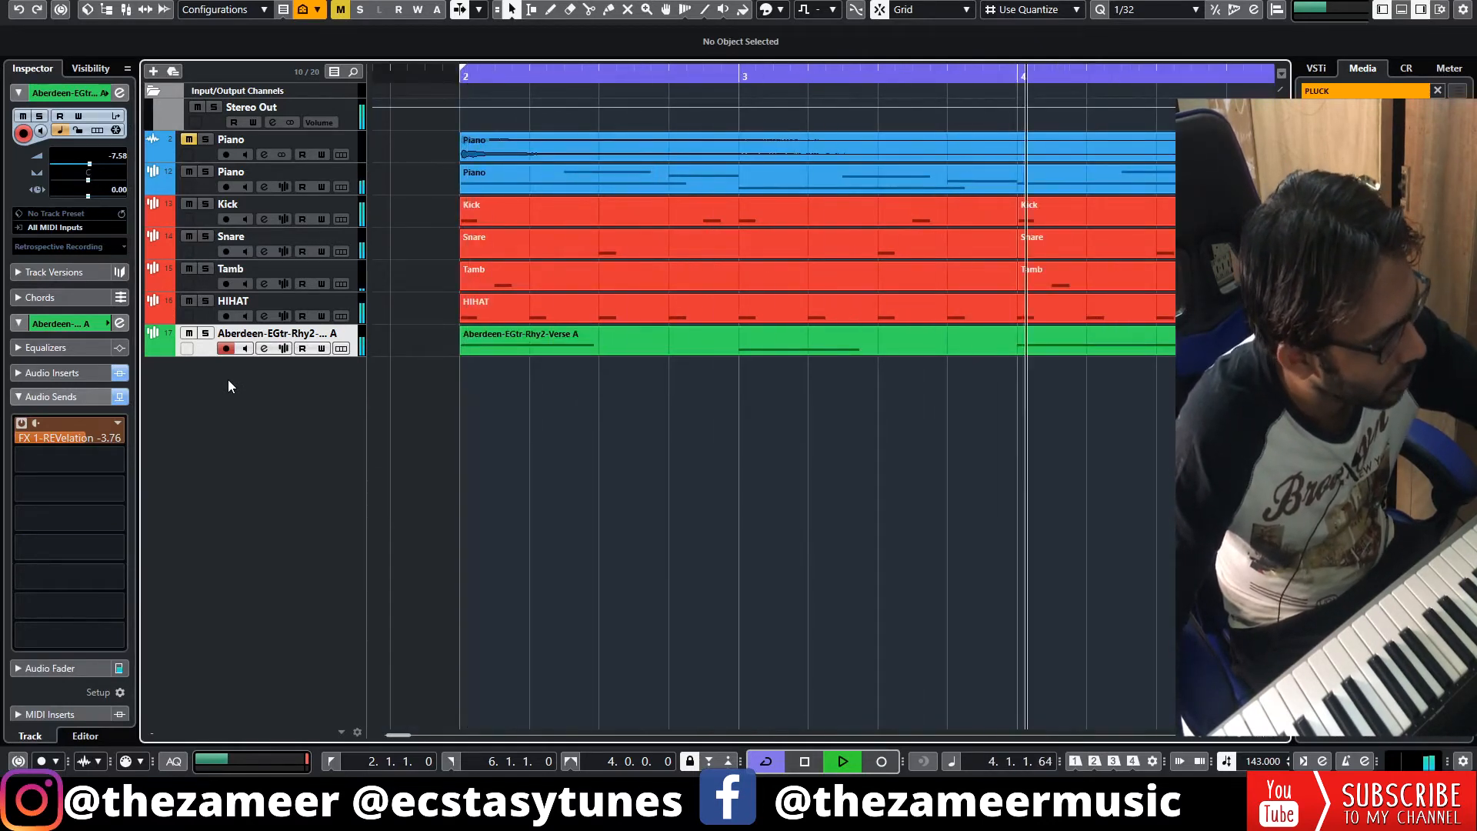
key("space")
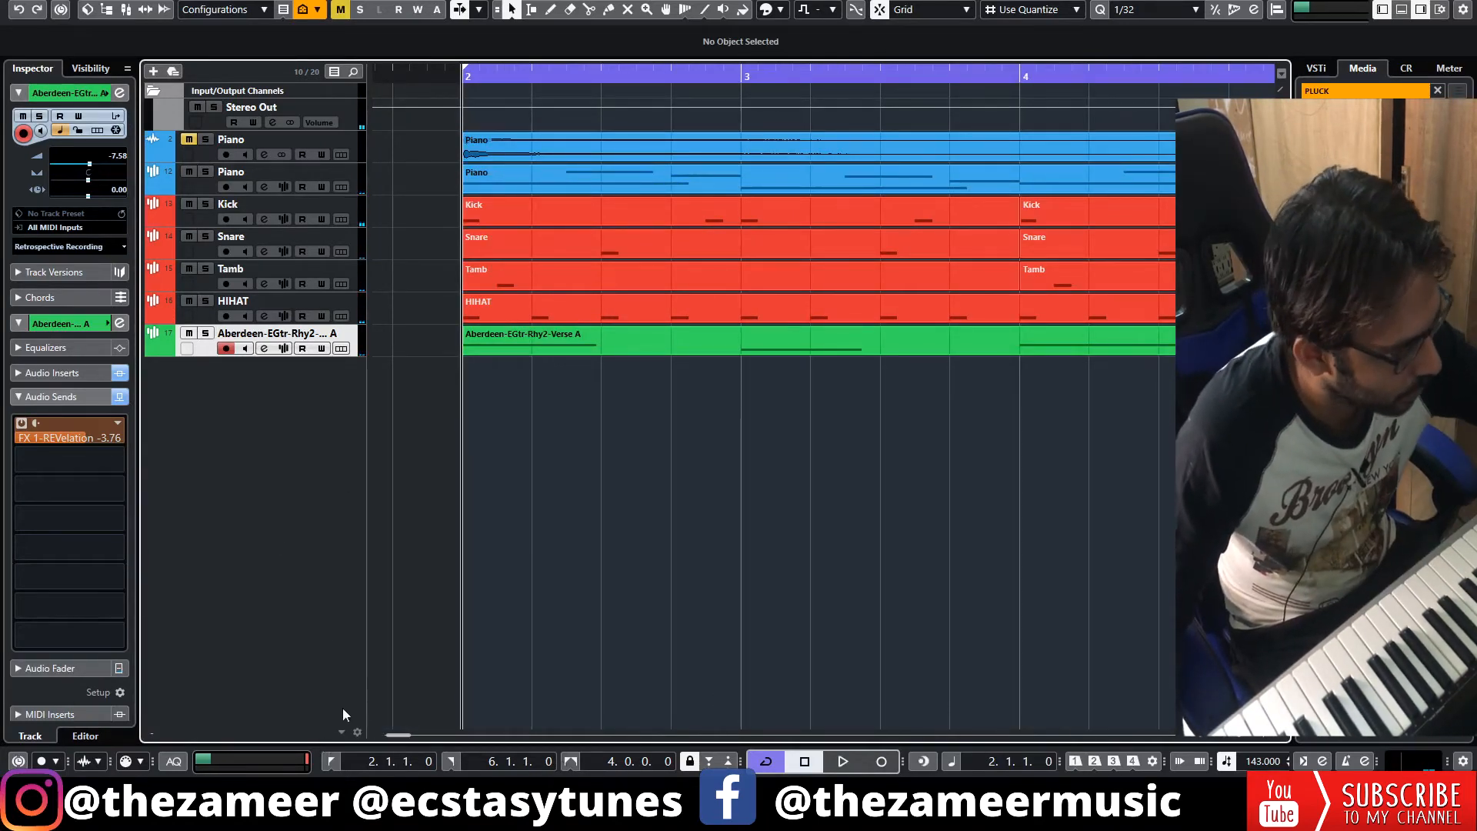
Enable a low-cut filter at about 374 Hz in the reverb channel's equalizer, audition it, and close the channel settings and mixer.
left_click(379, 408)
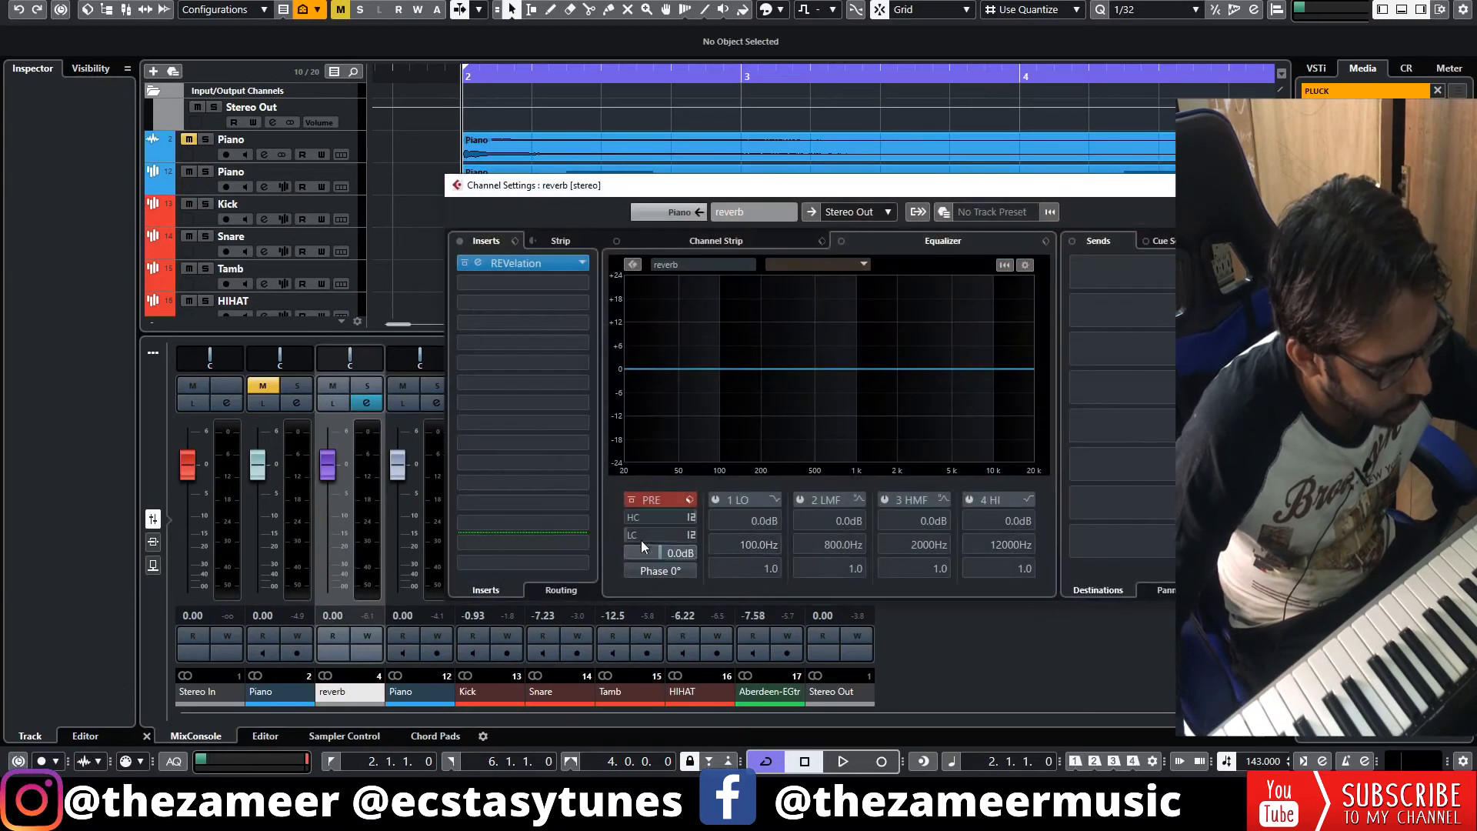
left_click(640, 537)
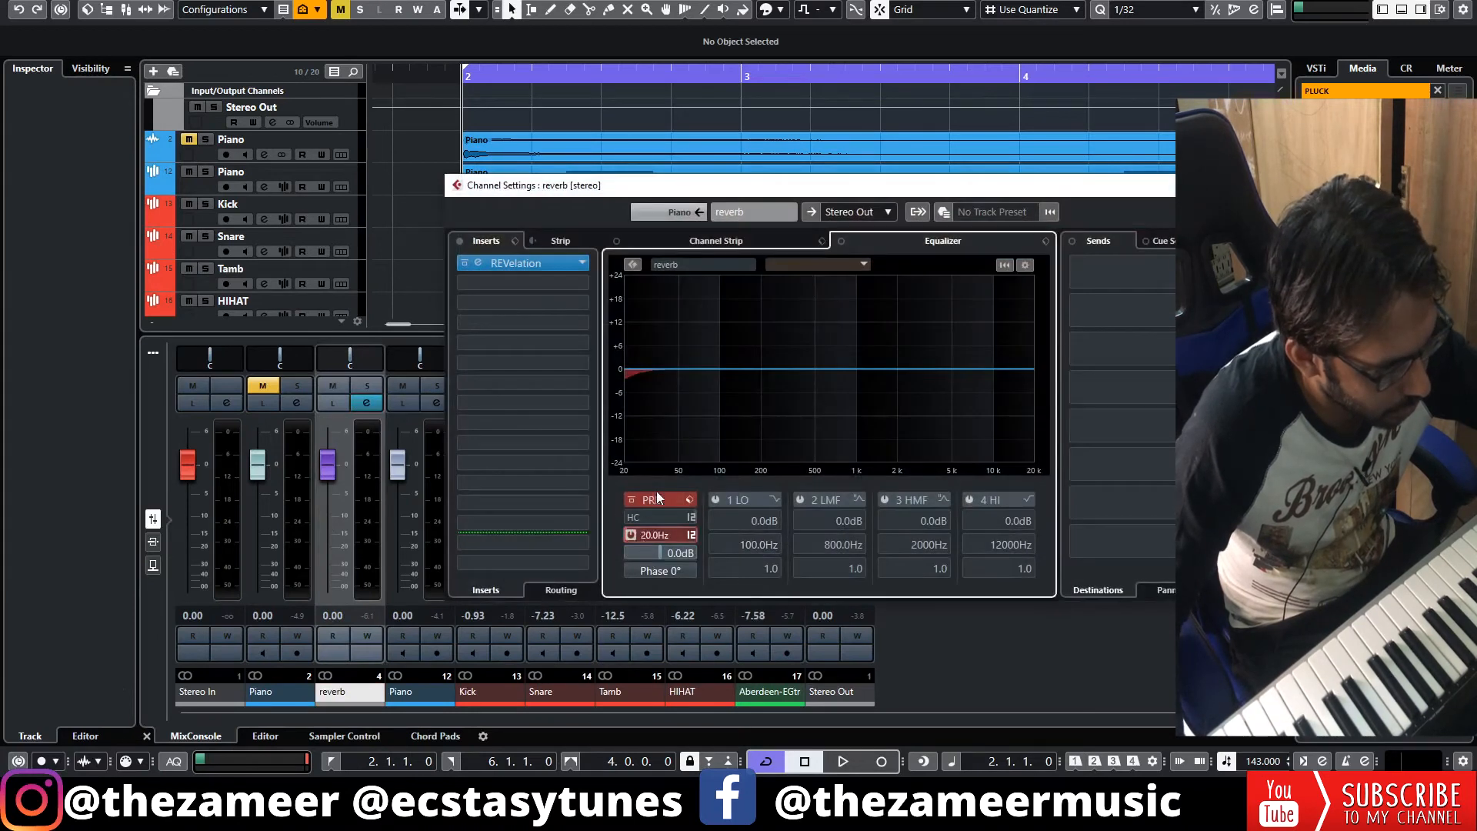
left_click_drag(692, 422, 689, 382)
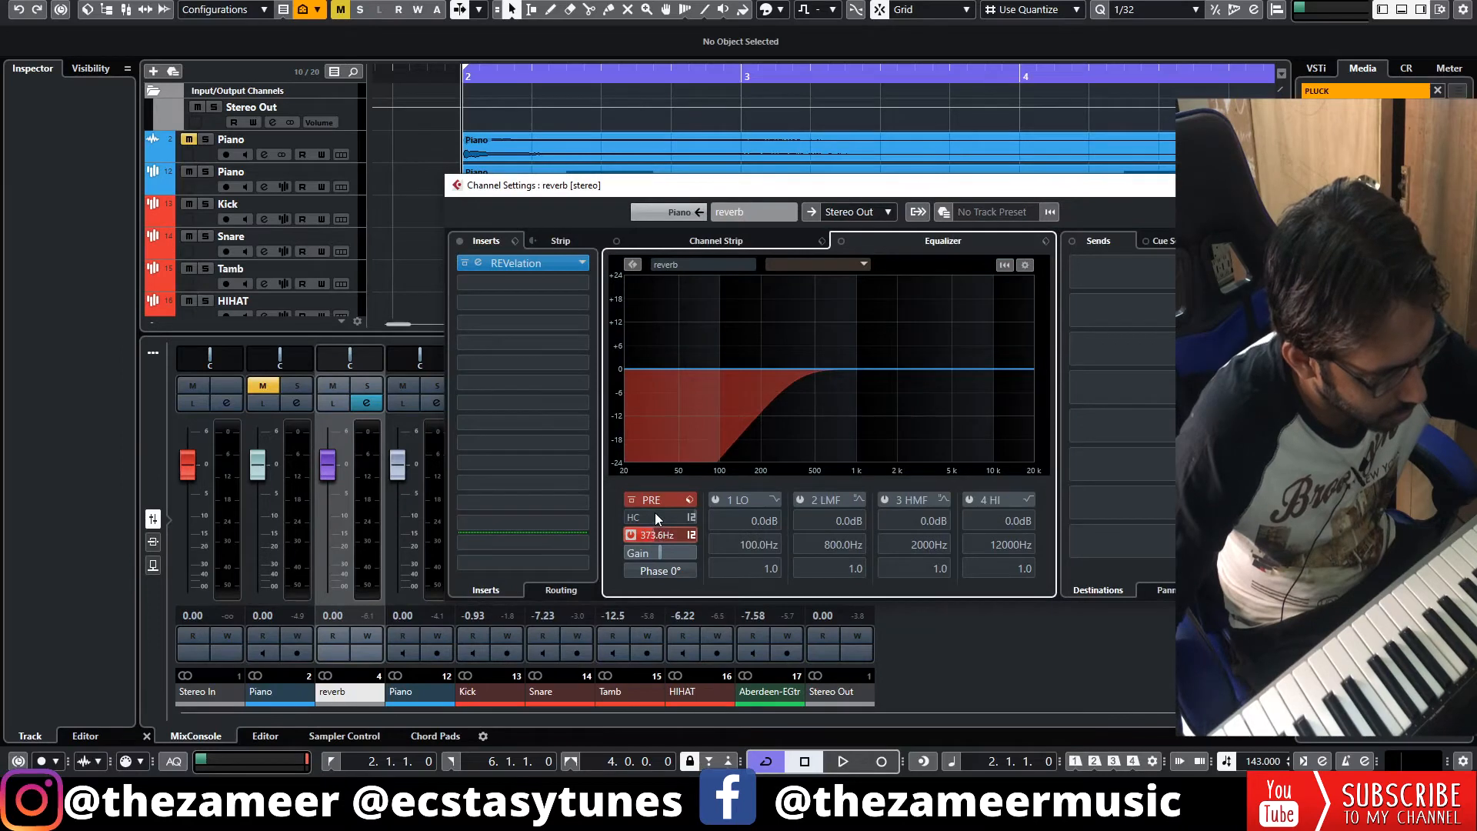
key("space")
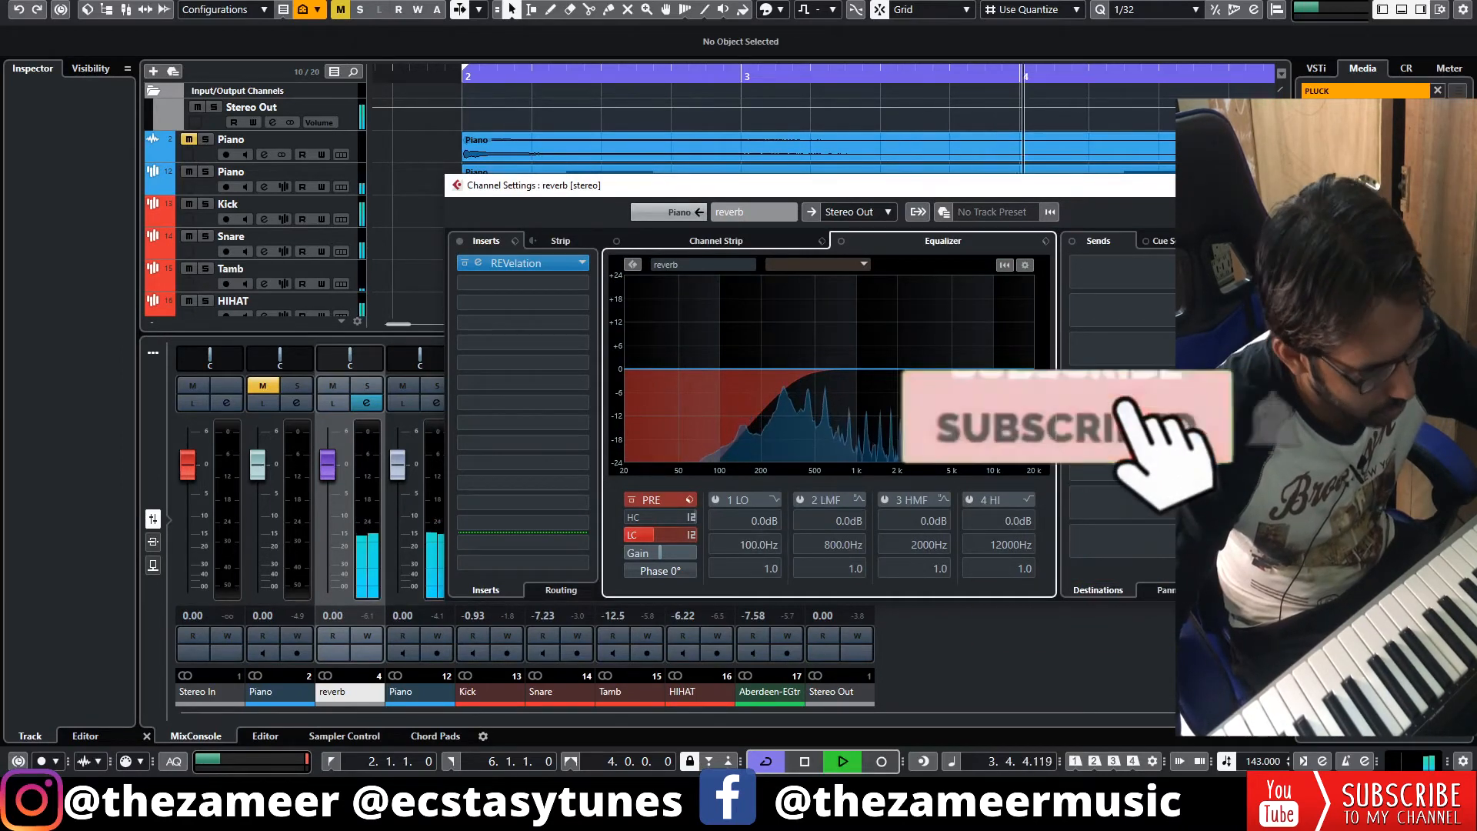
left_click(1273, 186)
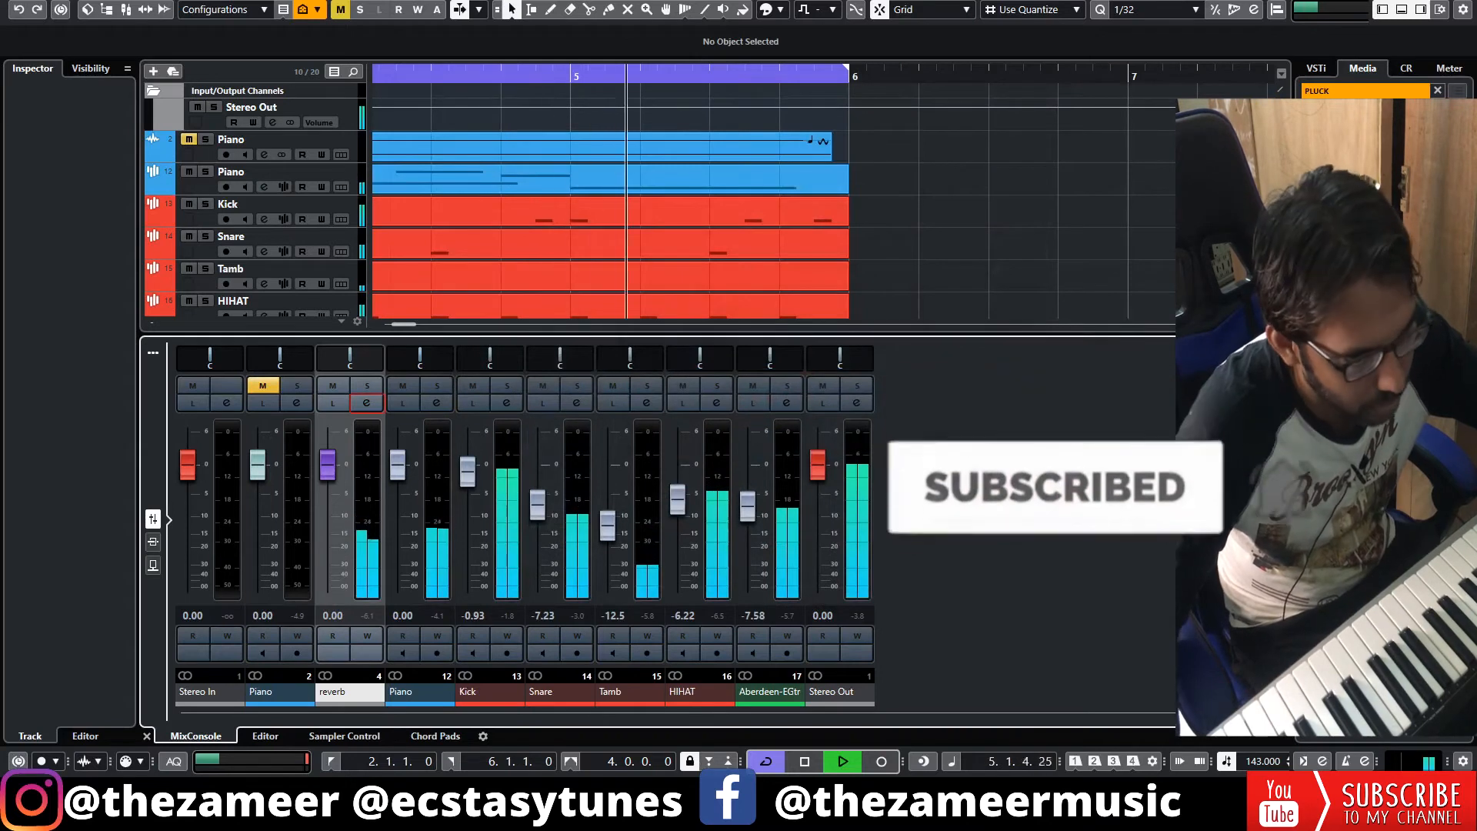
key("alt+F3")
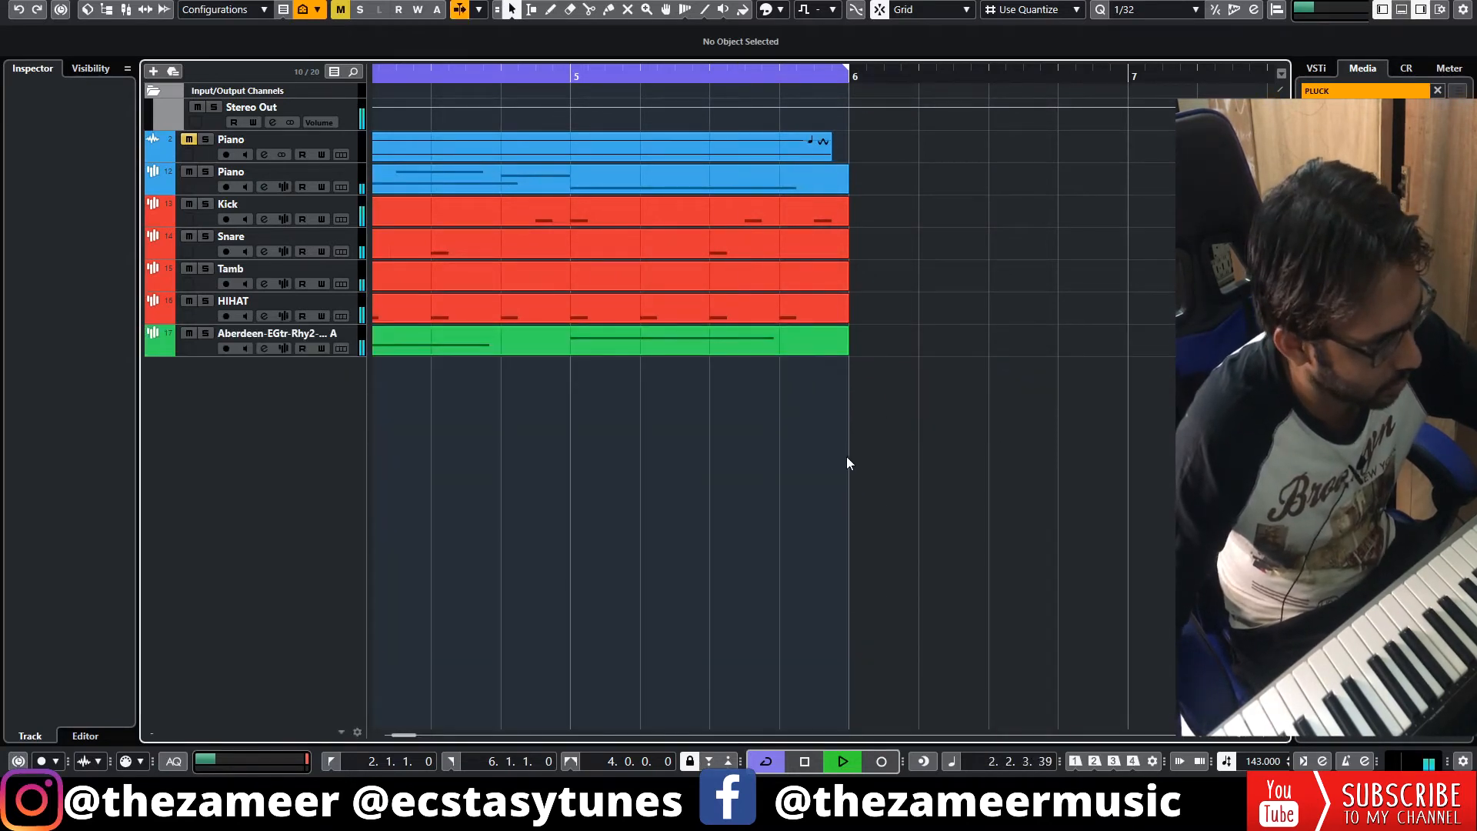
Select the parts from the MIDI Piano track down to the guitar track and duplicate them to start at bar 6.
left_click_drag(1239, 734, 1226, 735)
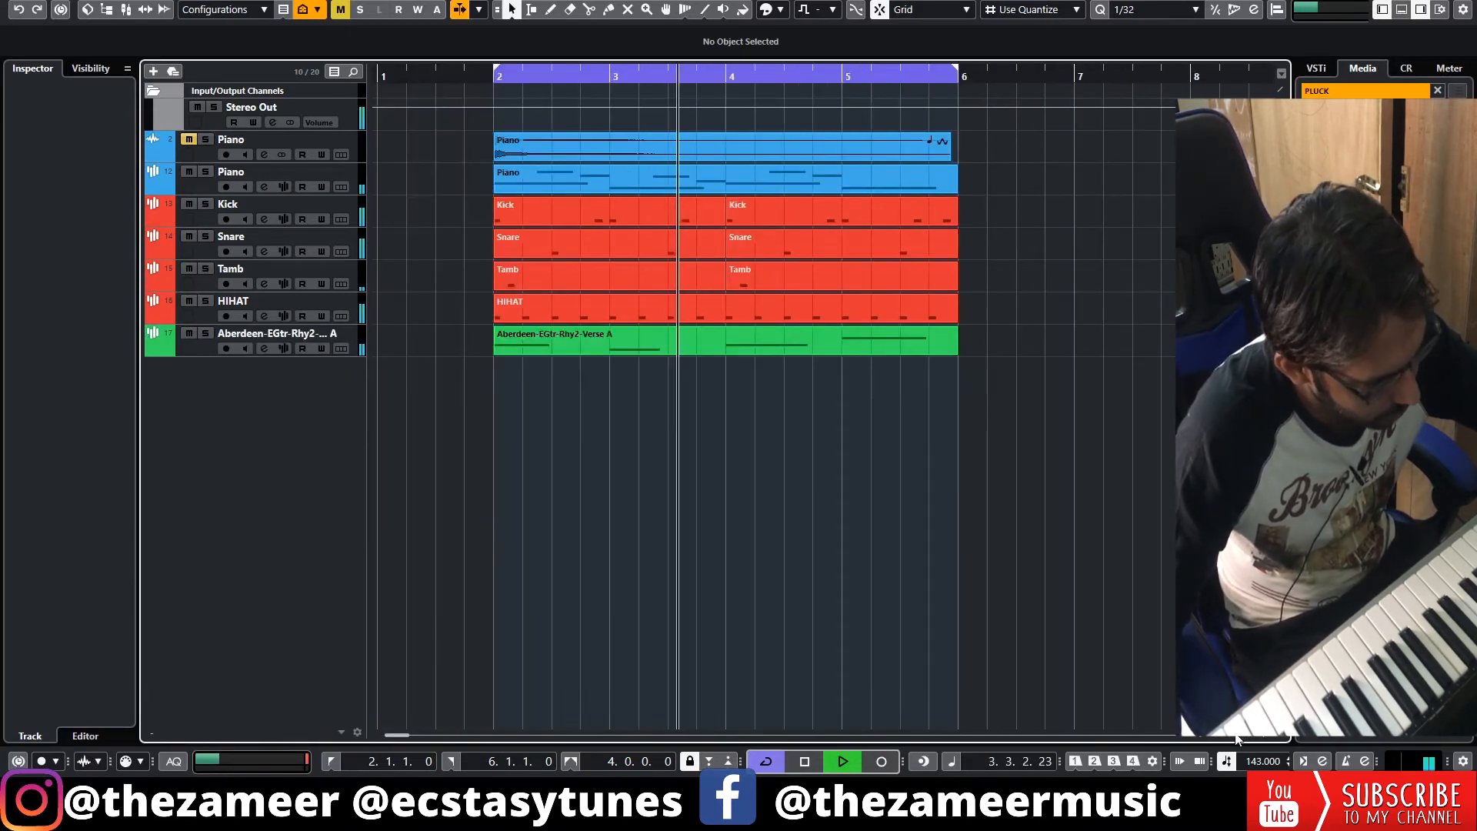
left_click_drag(1055, 188, 451, 441)
key("ctrl+d")
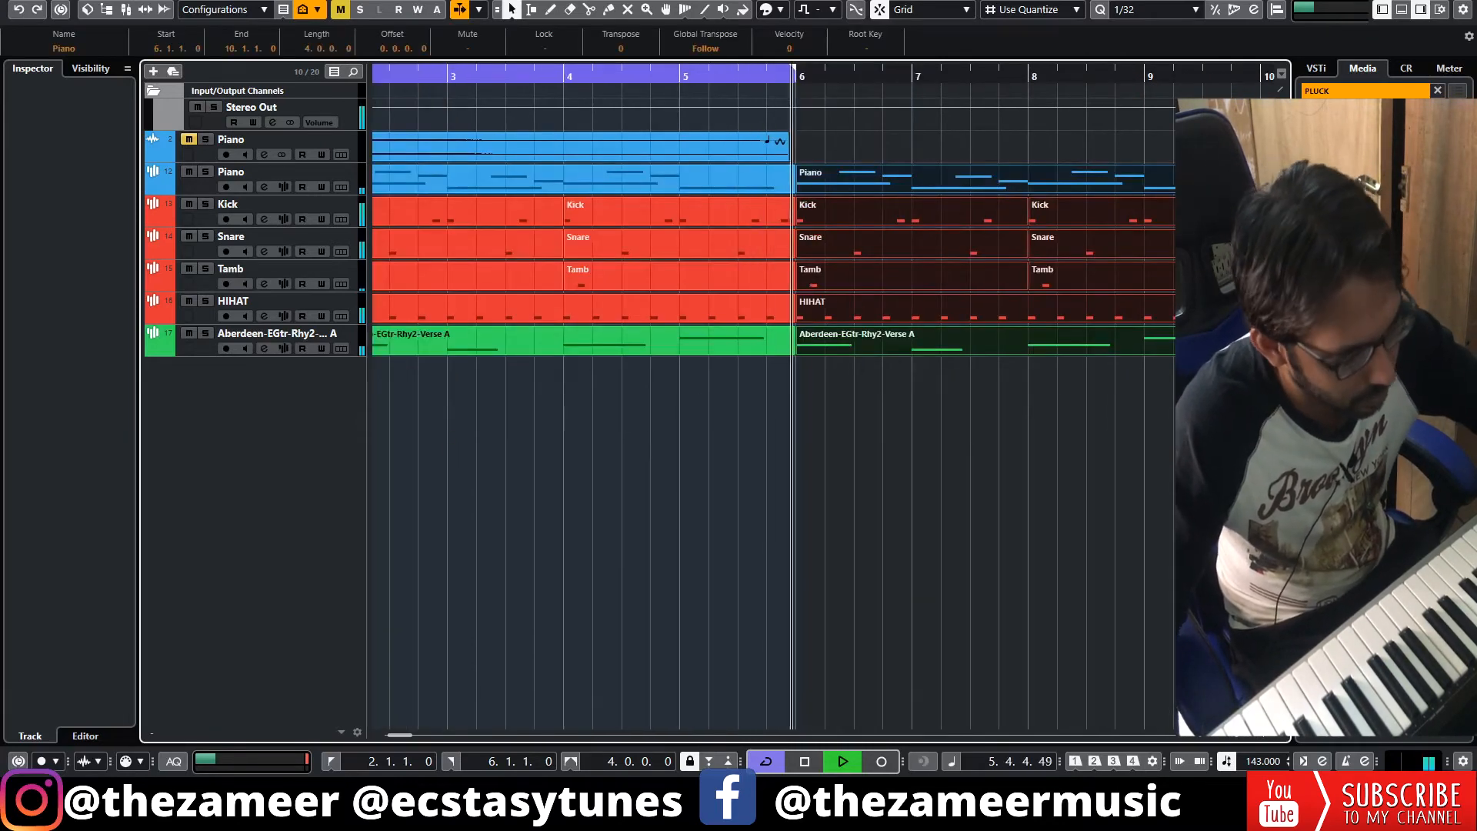
key("g")
key("g")
key("g")
left_click(1065, 577)
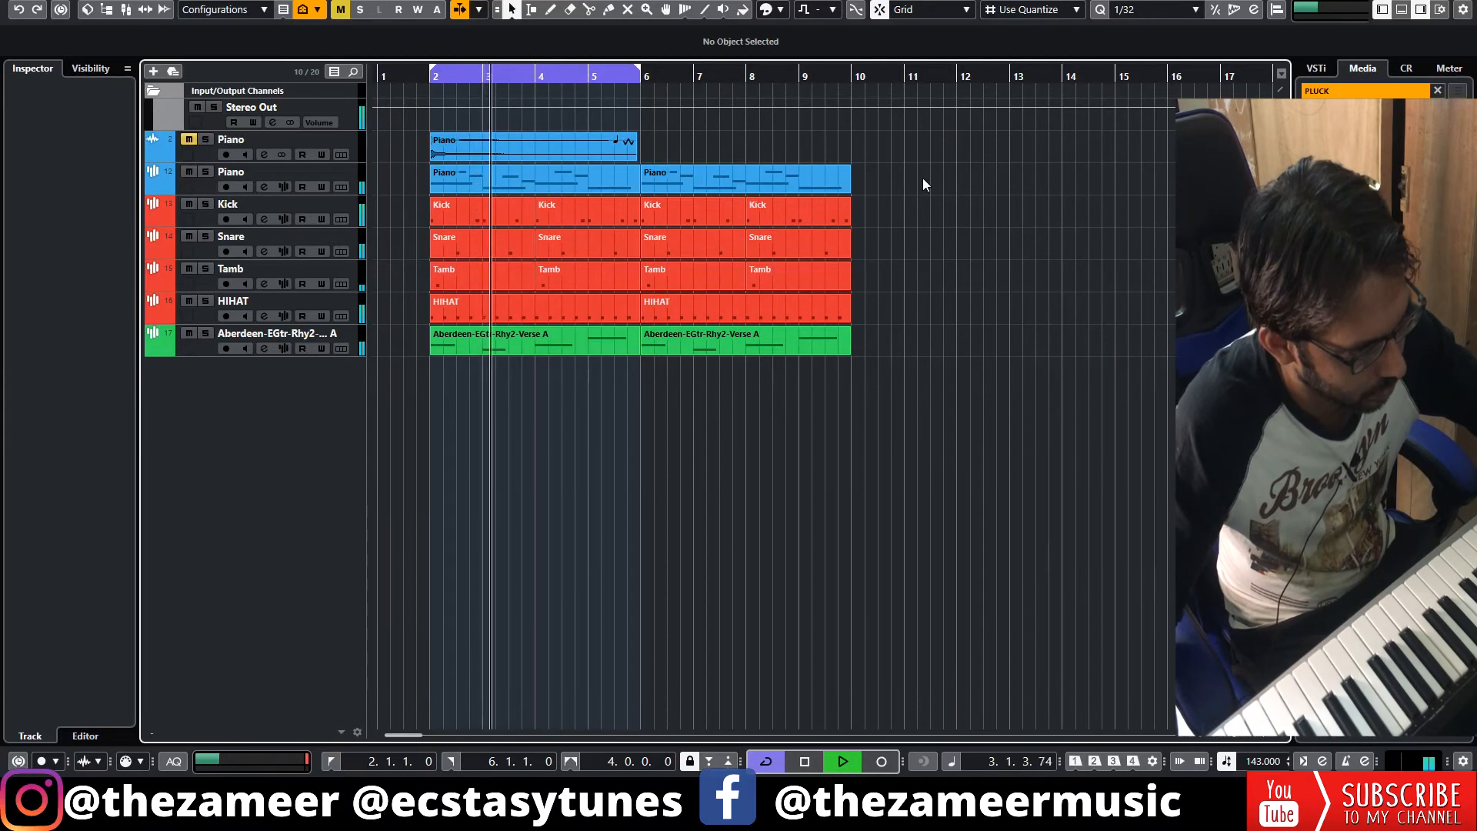
Set the loop range around the original and duplicated parts, from bar 2 to bar 10, and stop playback.
left_click_drag(921, 177, 427, 397)
key("p")
left_click(1051, 384)
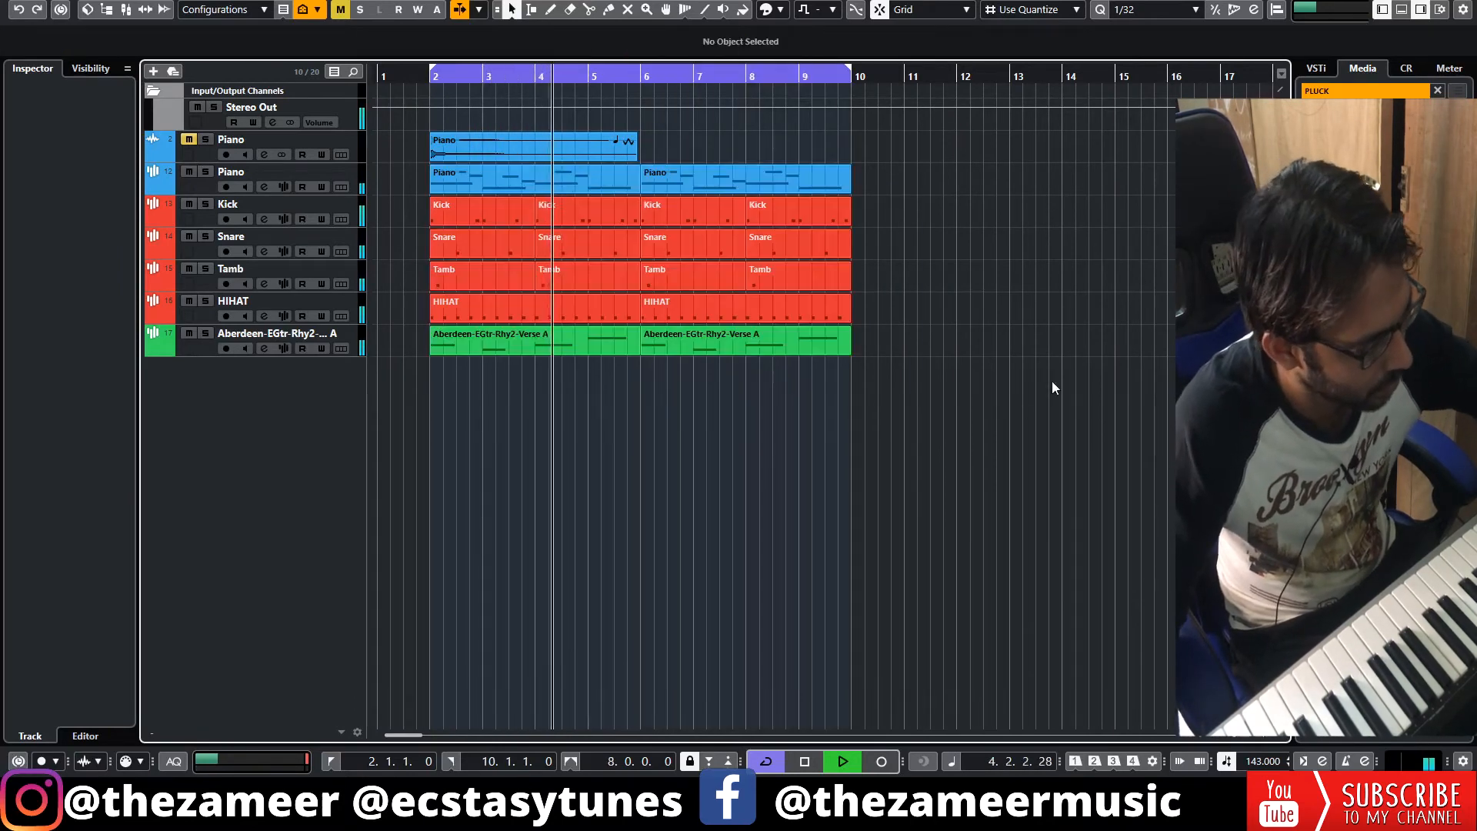
key("space")
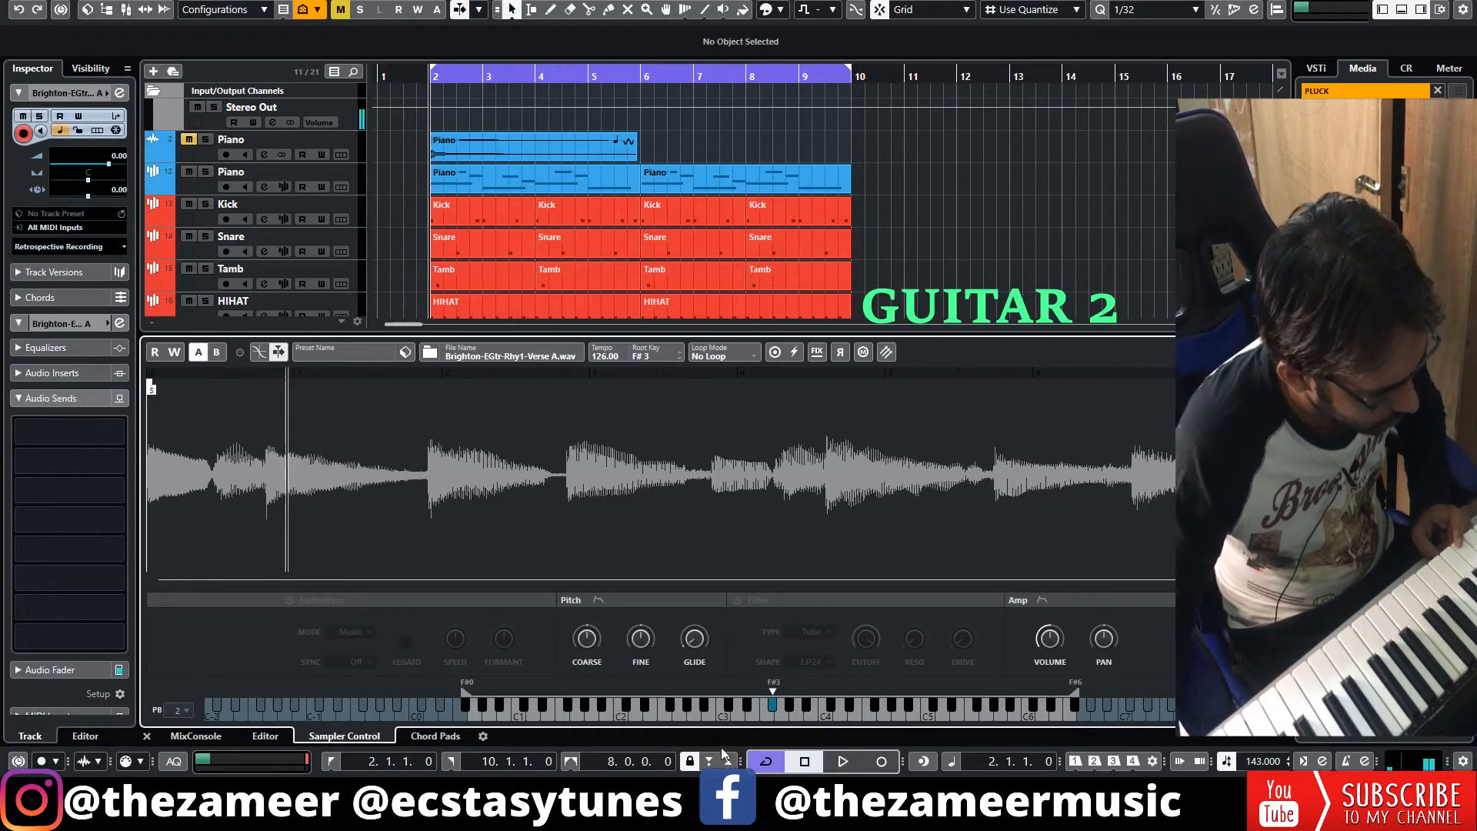
Enable AudioWarp for the Brighton-EGtr-Rhy1-Verse A sample, trim its end to the opening phrase, and turn on zero-crossing snapping.
left_click(289, 600)
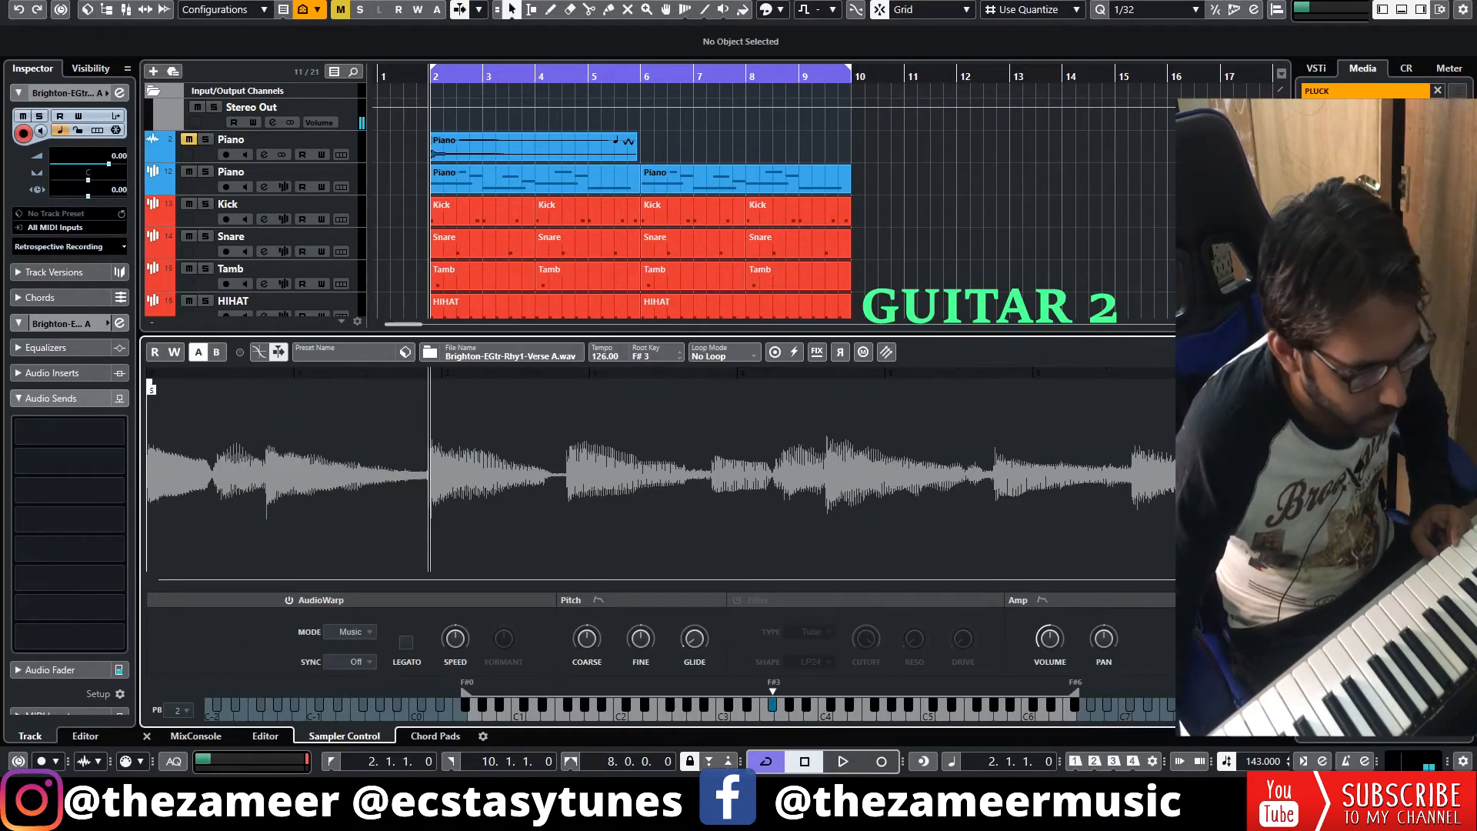
mouse_move(1278, 390)
left_mouse_down()
mouse_move(412, 424)
mouse_move(424, 424)
left_mouse_up()
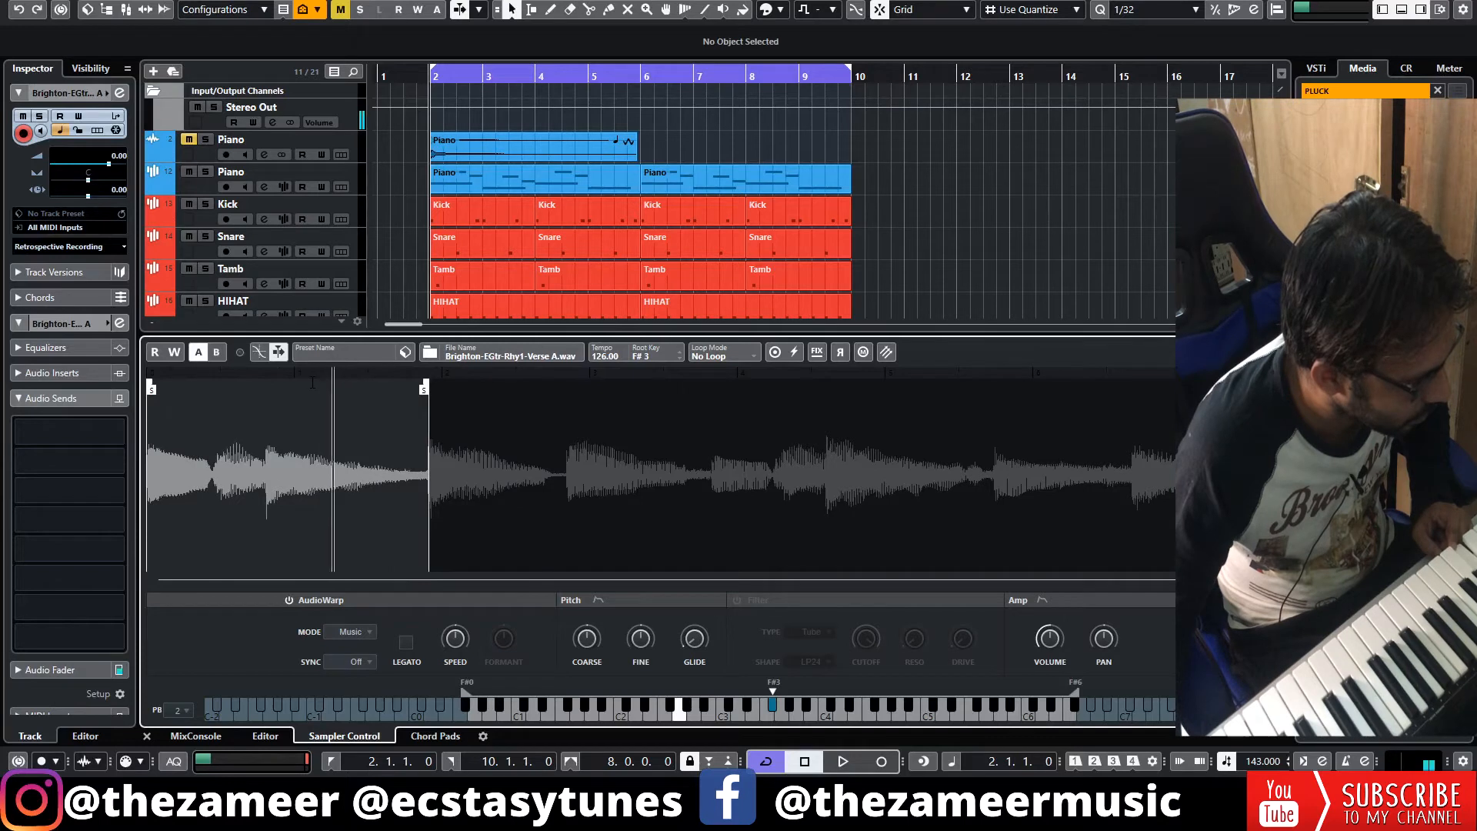
left_click(260, 352)
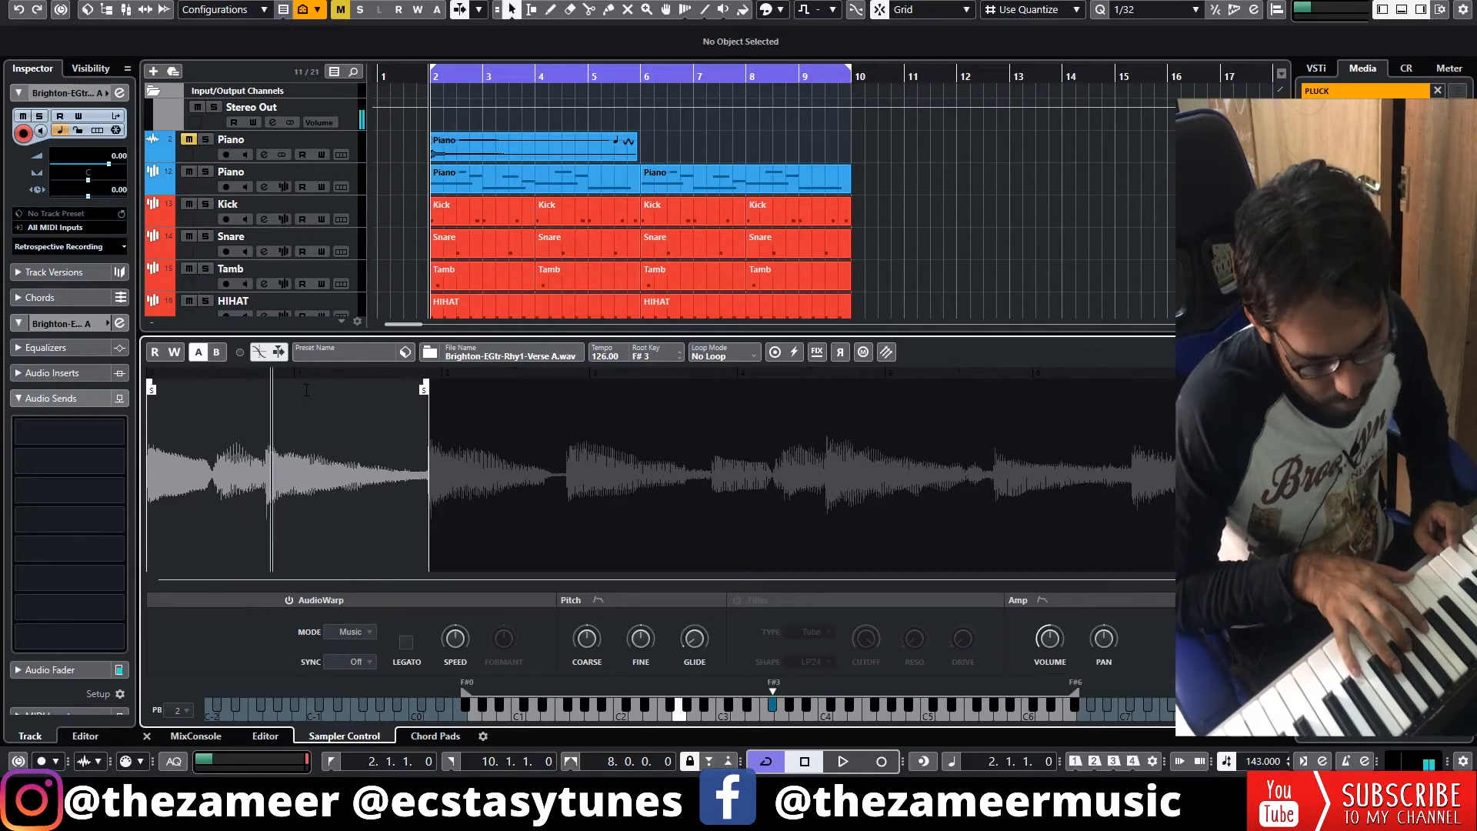
Reverse the Brighton guitar sample and record its part across bars 2 to 10.
left_click(841, 353)
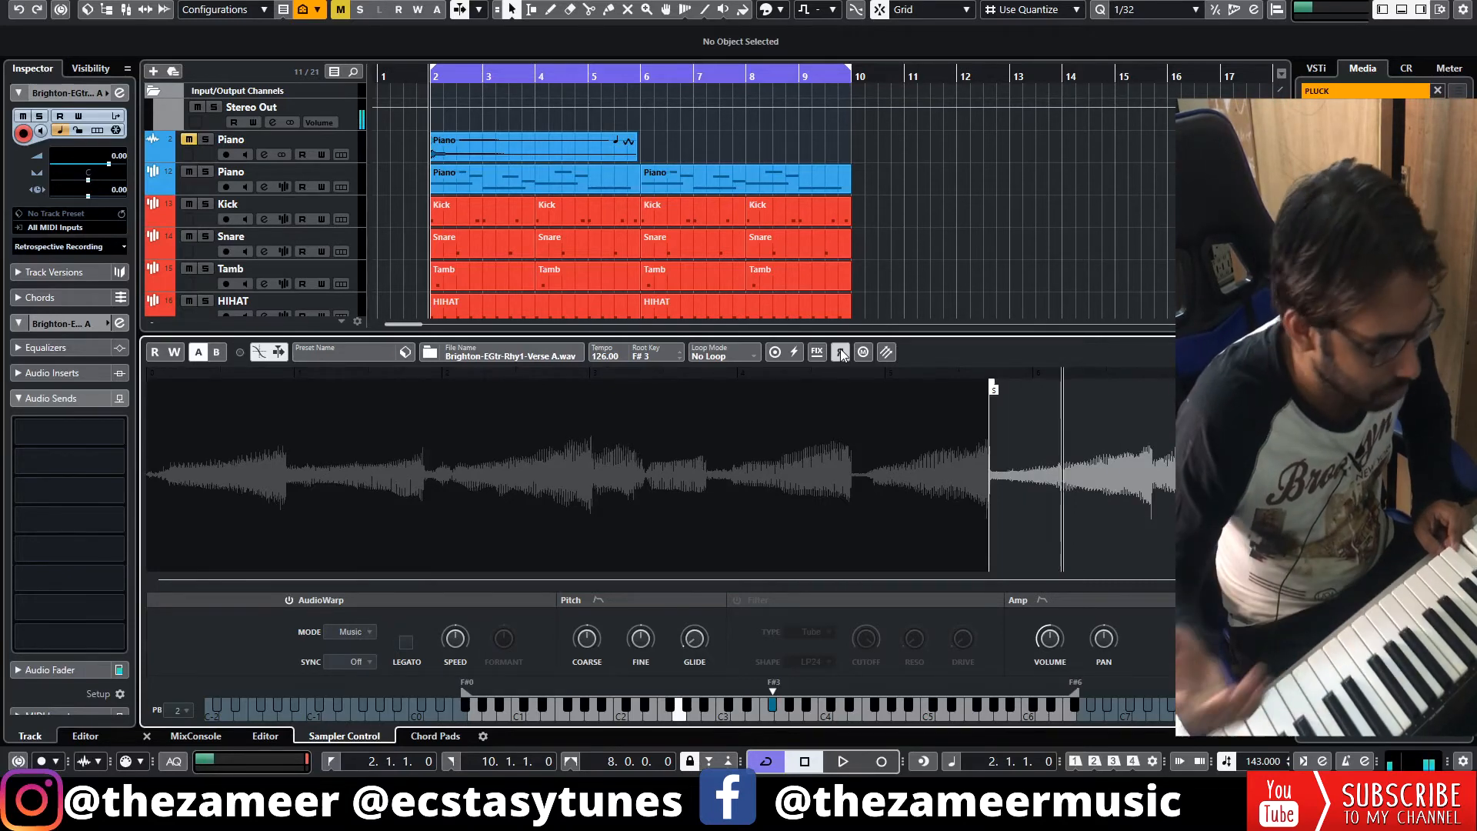
key("KP_Multiply")
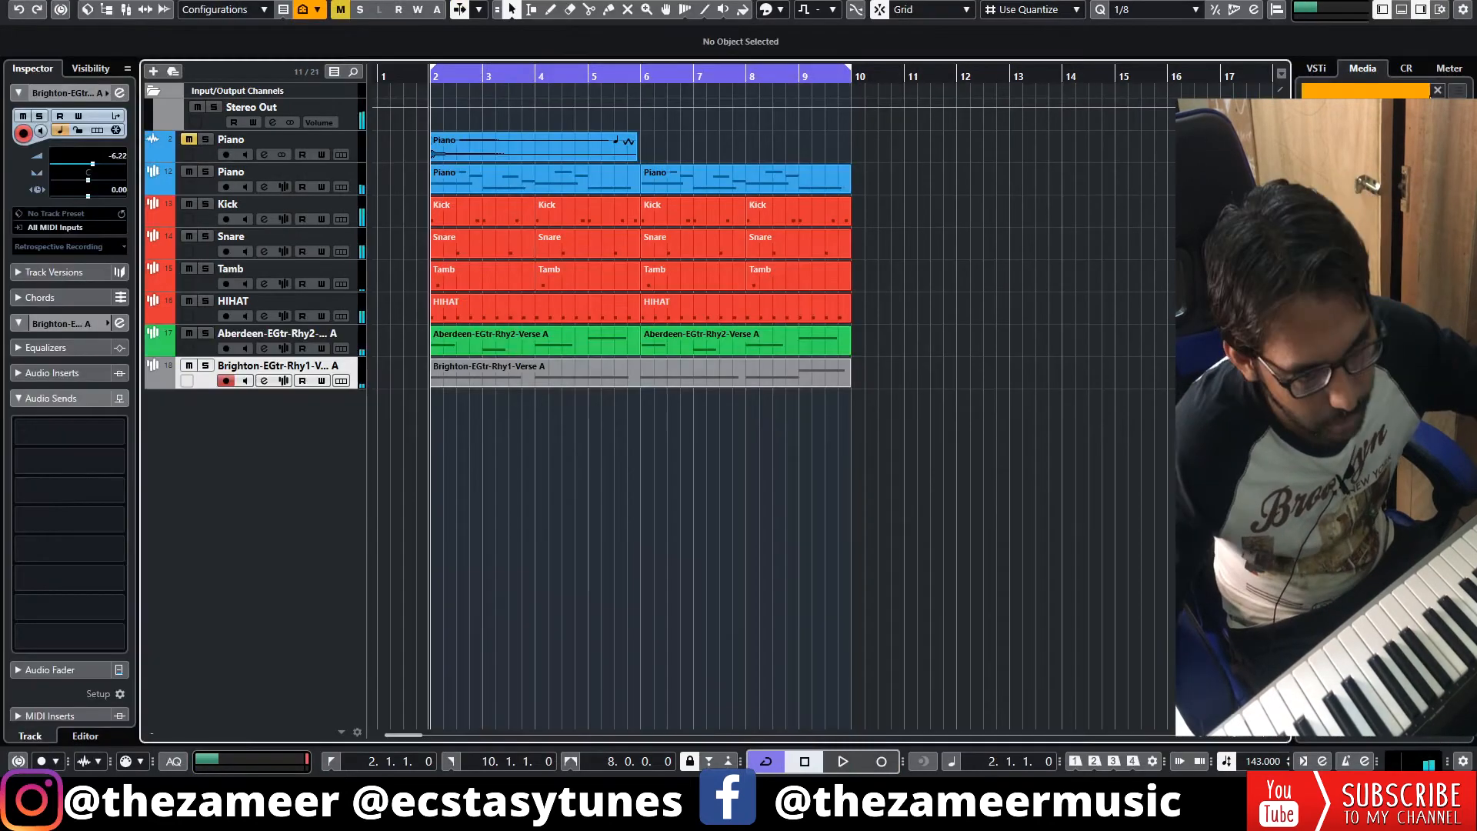
Search the media for BASS, load the Cabaret Punk-Bass-DI-Verse A sample with AudioWarp enabled, and trim its end to the first note.
left_click(1436, 91)
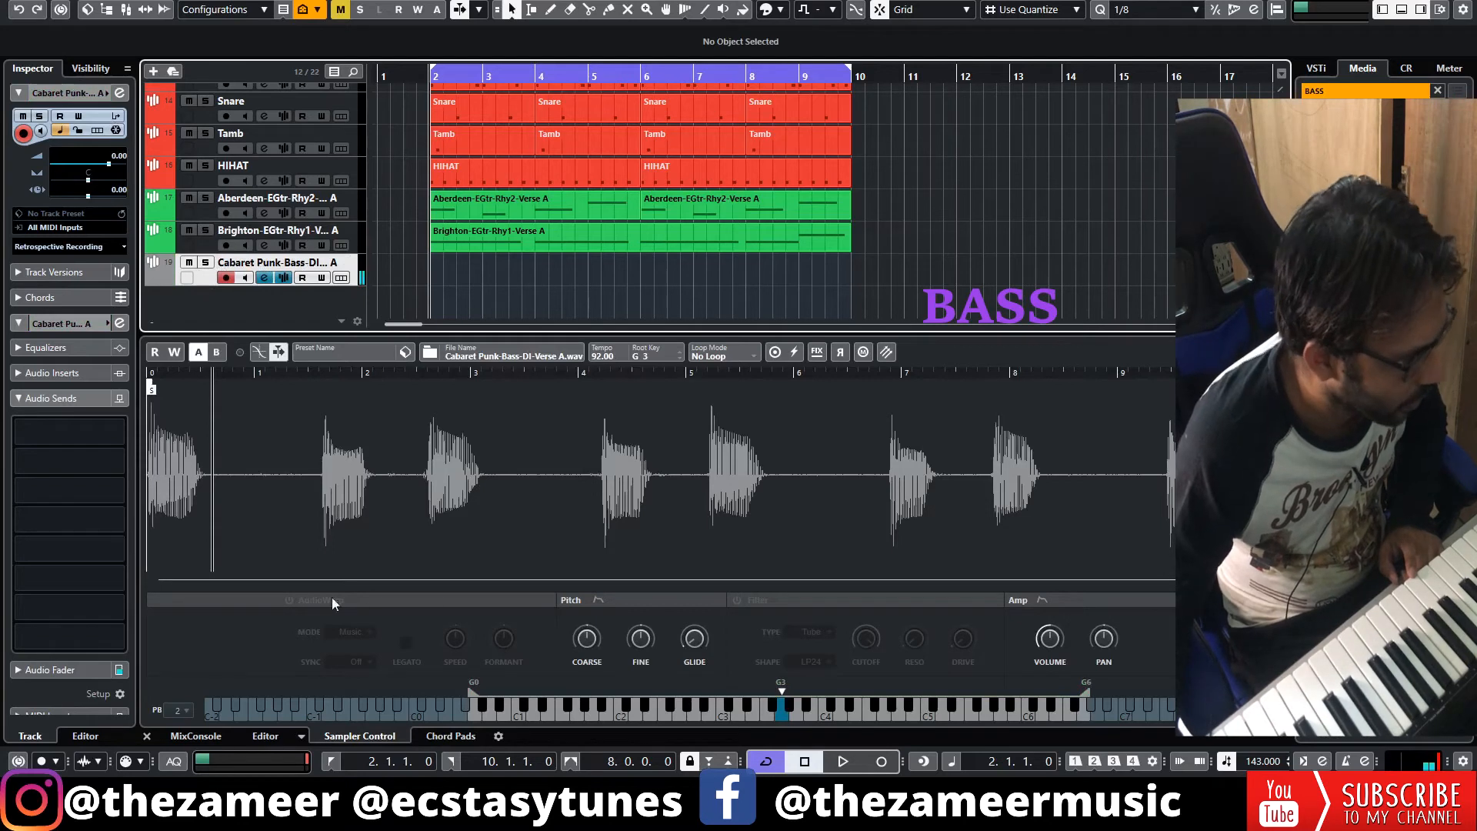
left_click(288, 601)
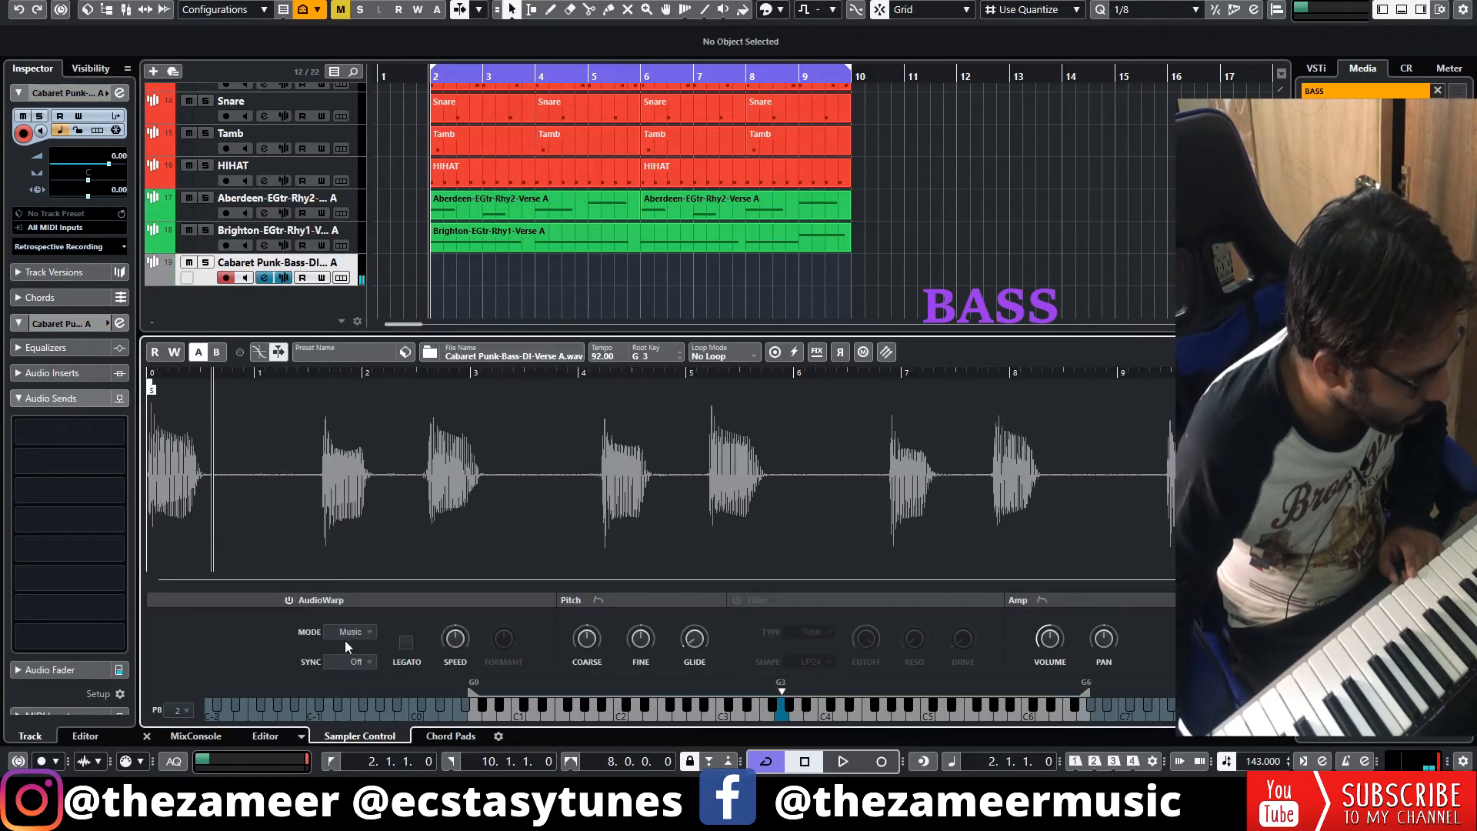
left_click(381, 612)
mouse_move(582, 639)
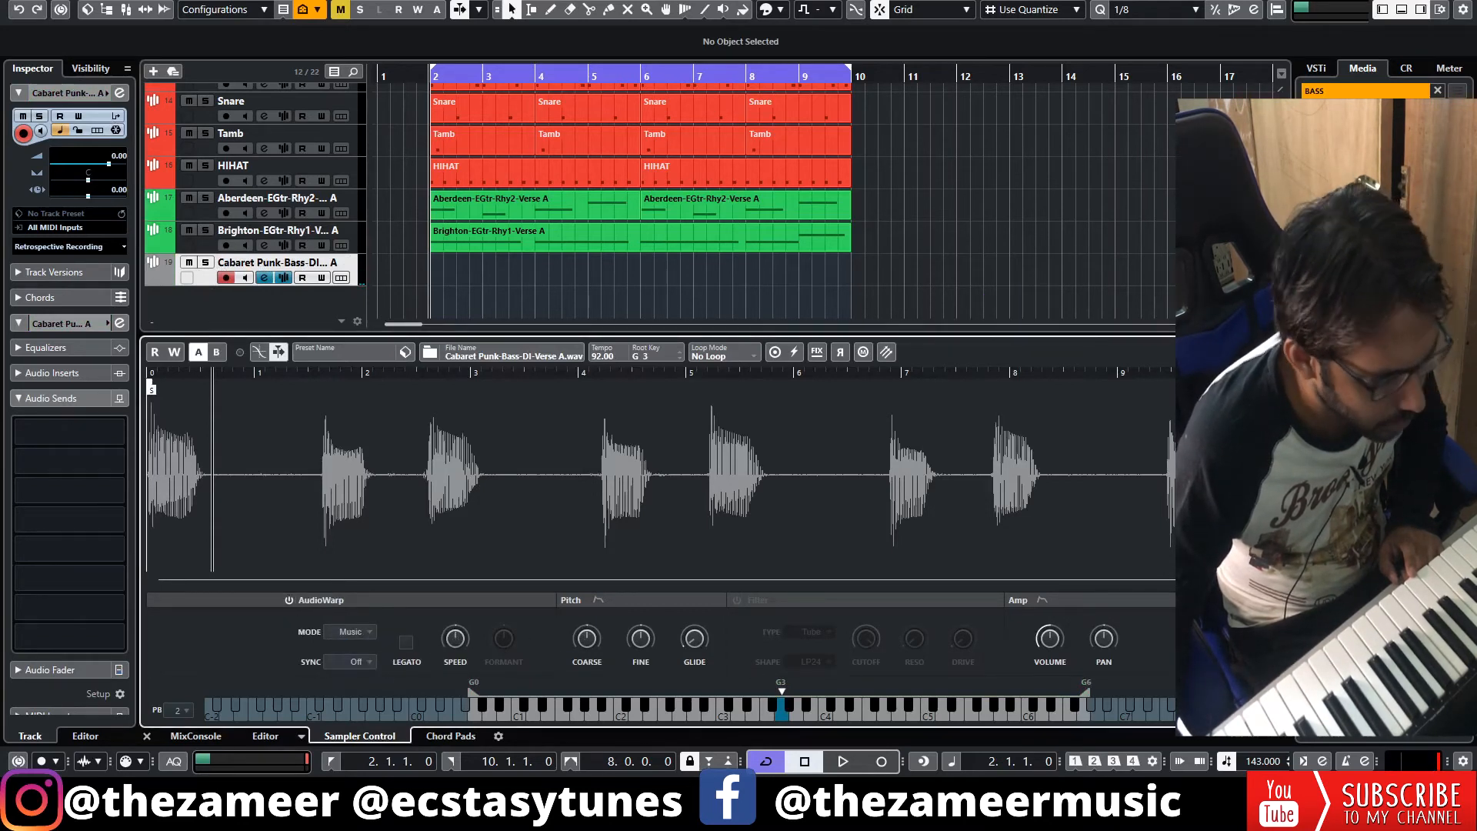
mouse_move(1273, 390)
left_mouse_down()
mouse_move(663, 497)
mouse_move(300, 520)
mouse_move(312, 525)
mouse_move(213, 513)
mouse_move(231, 516)
left_mouse_up()
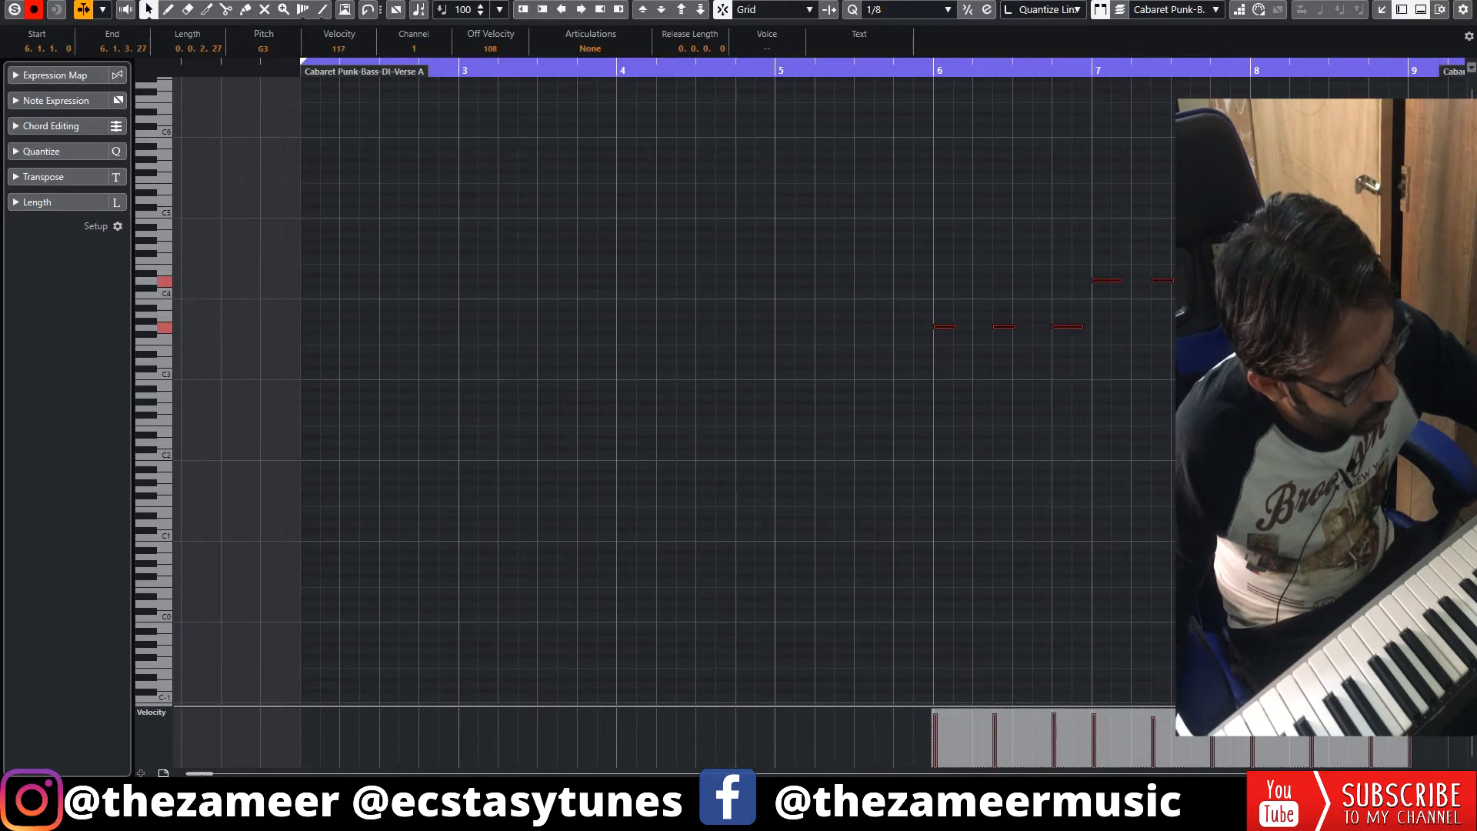
Transpose the bass notes in bars 7 and 9 down an octave, audition the line, and close the note editor.
key("space")
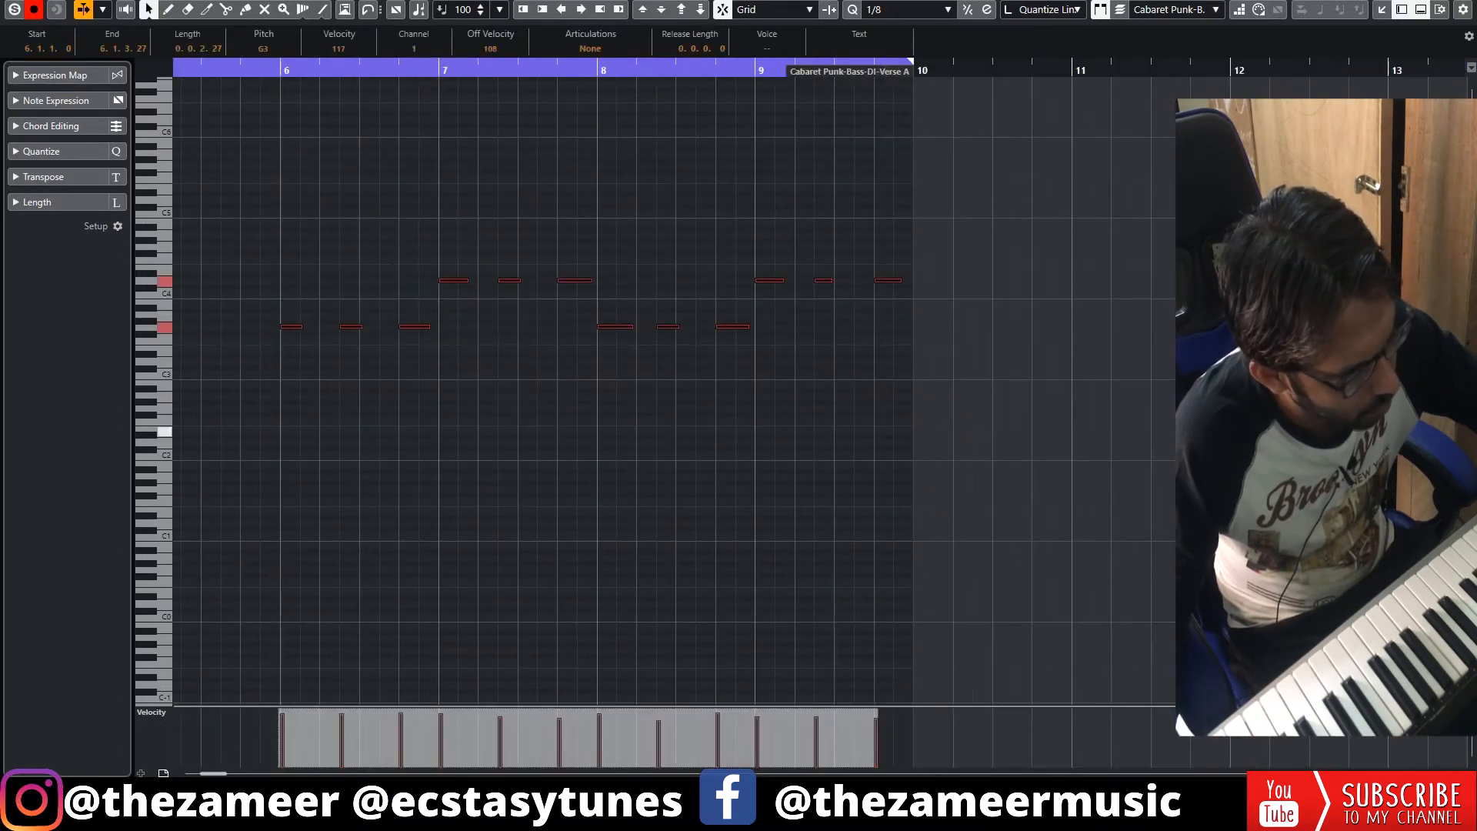
key("space")
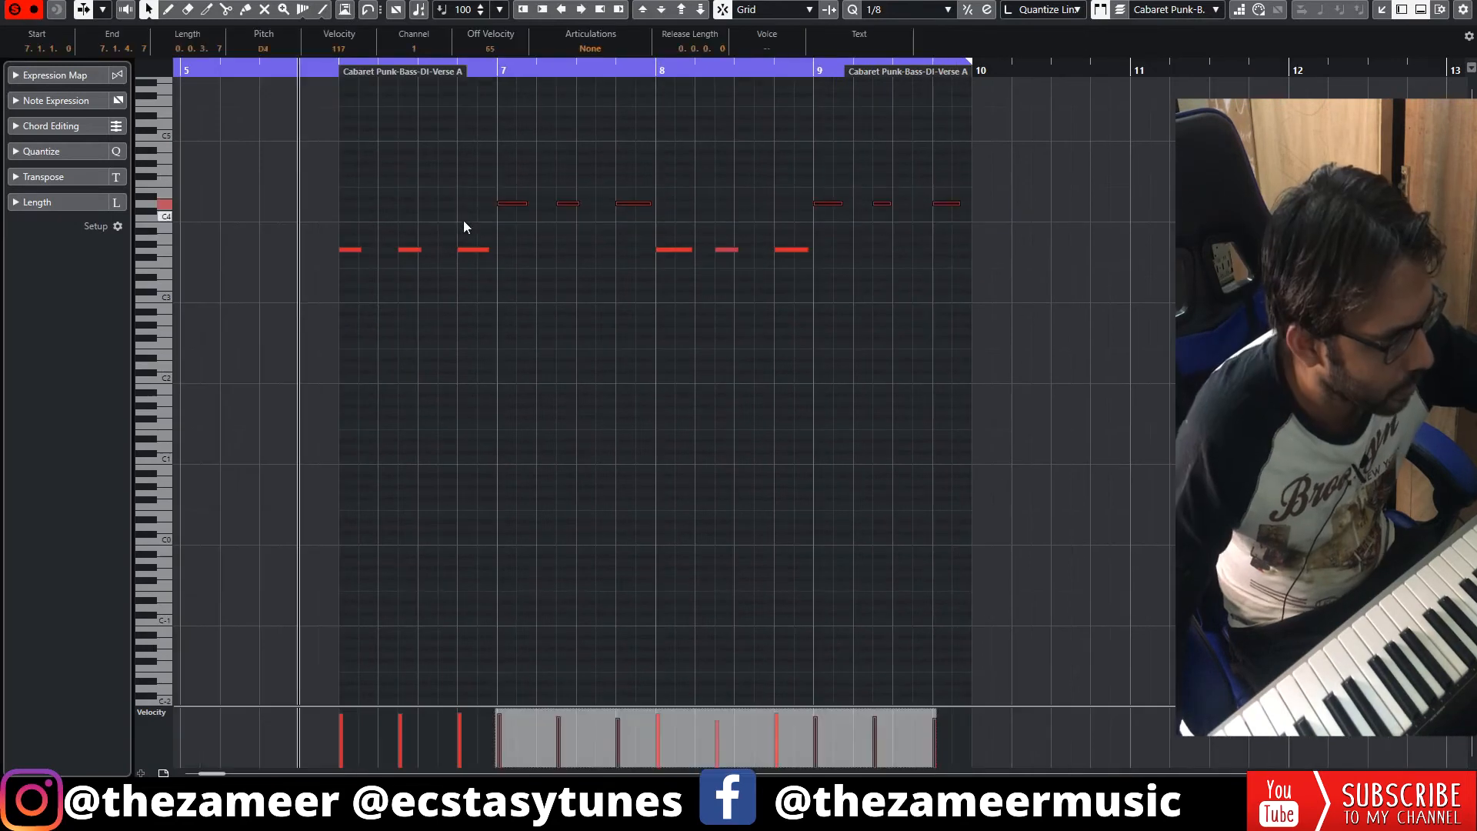
key("shift+Down")
key("space")
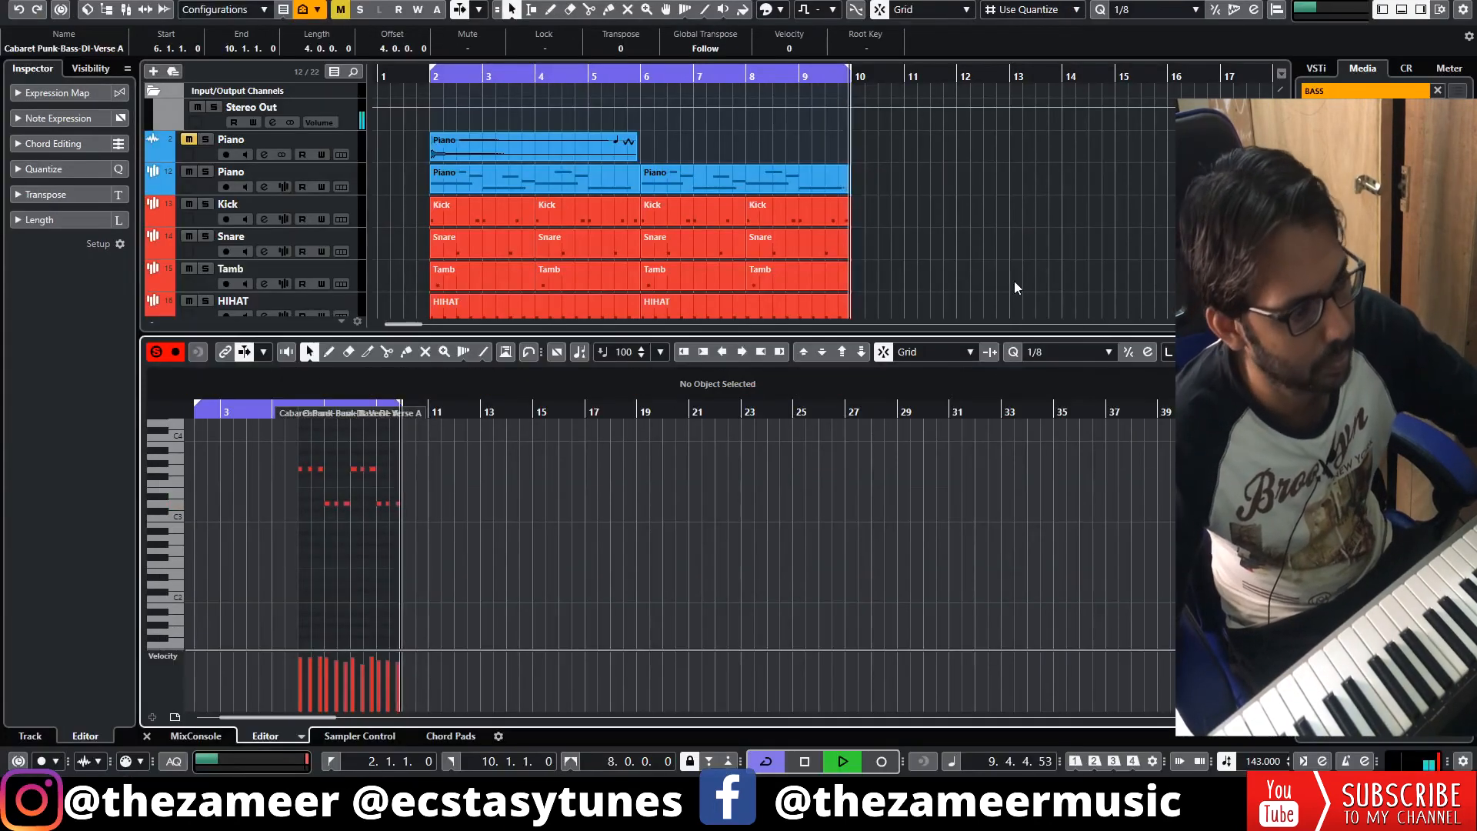
key("ctrl+alt+e")
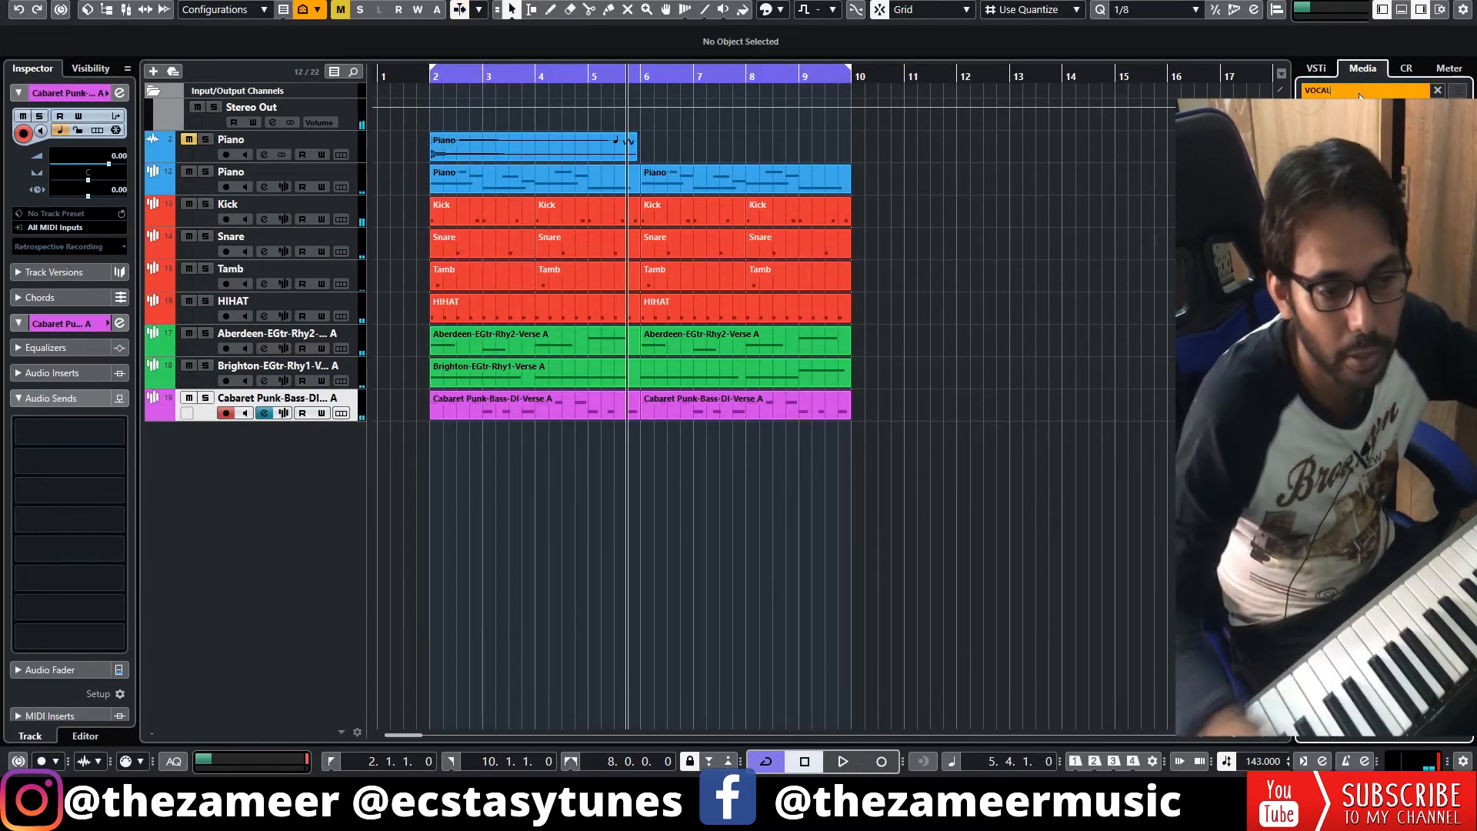
Search the media for VOCAL, load 05 - Vocals.wav into a sampler track, and move its start to the second sustained vocal phrase.
type("VOCAL")
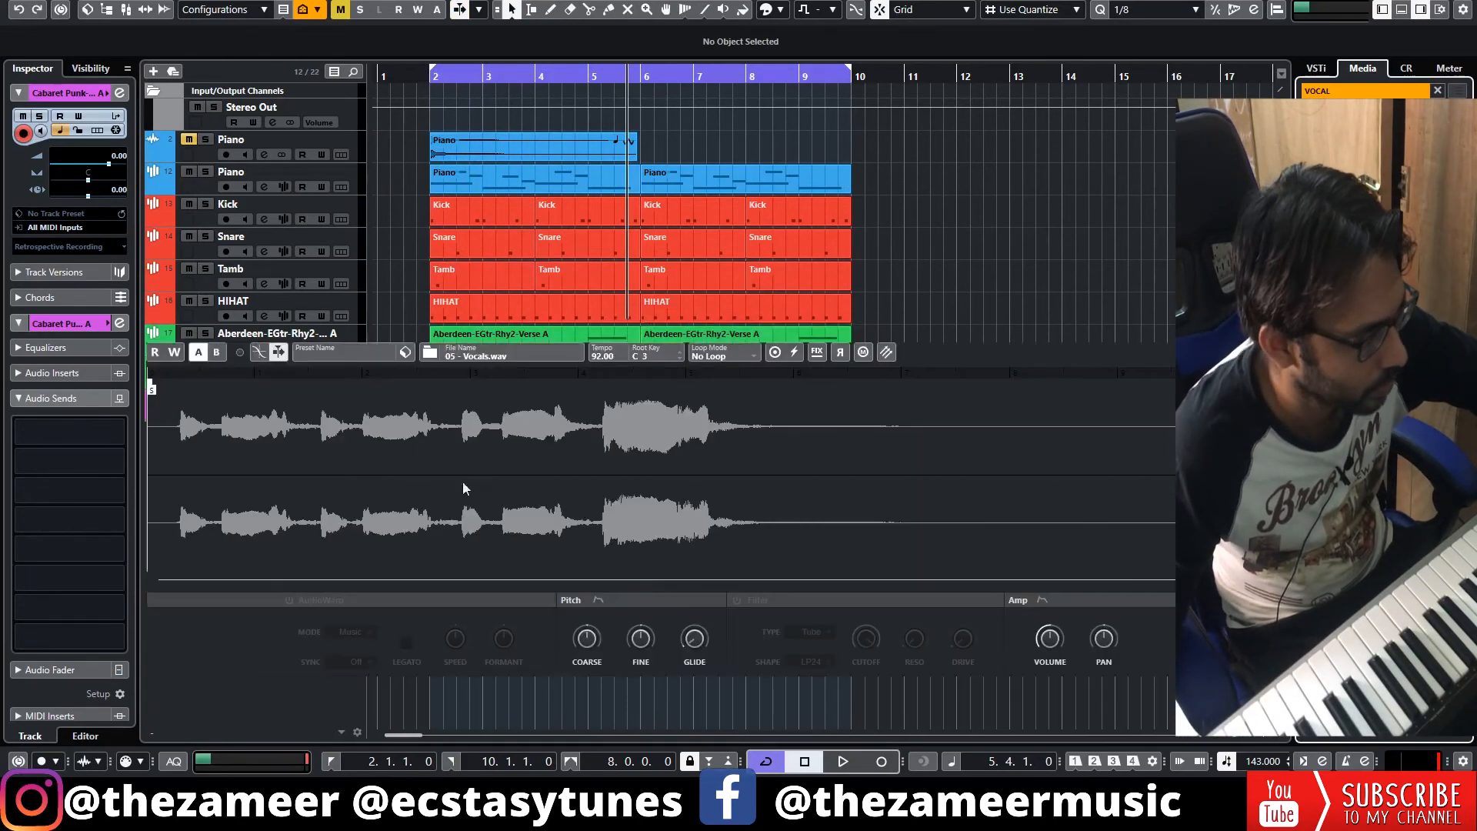
left_click_drag(150, 386, 178, 389)
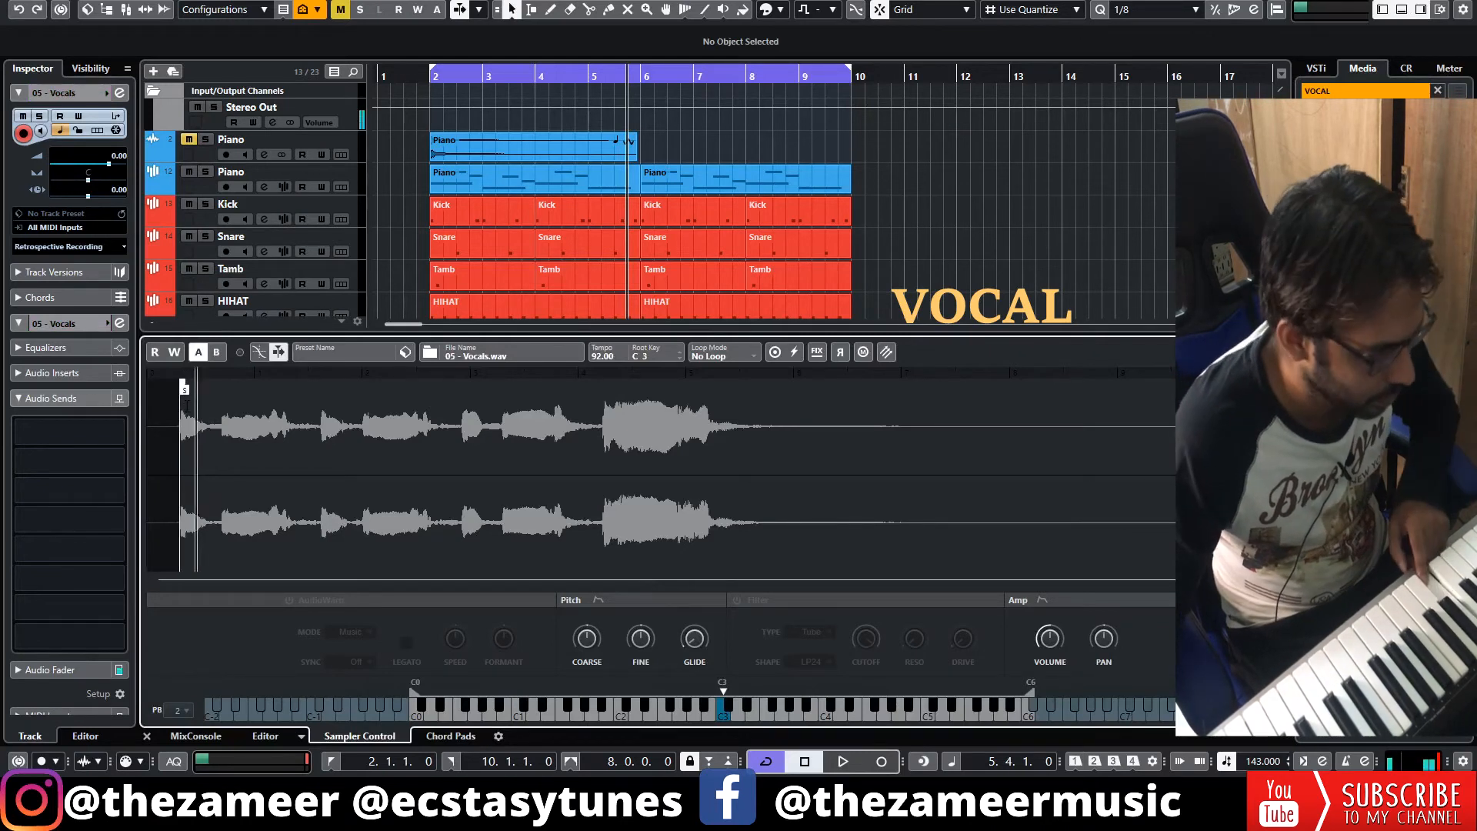
left_click_drag(181, 388, 304, 388)
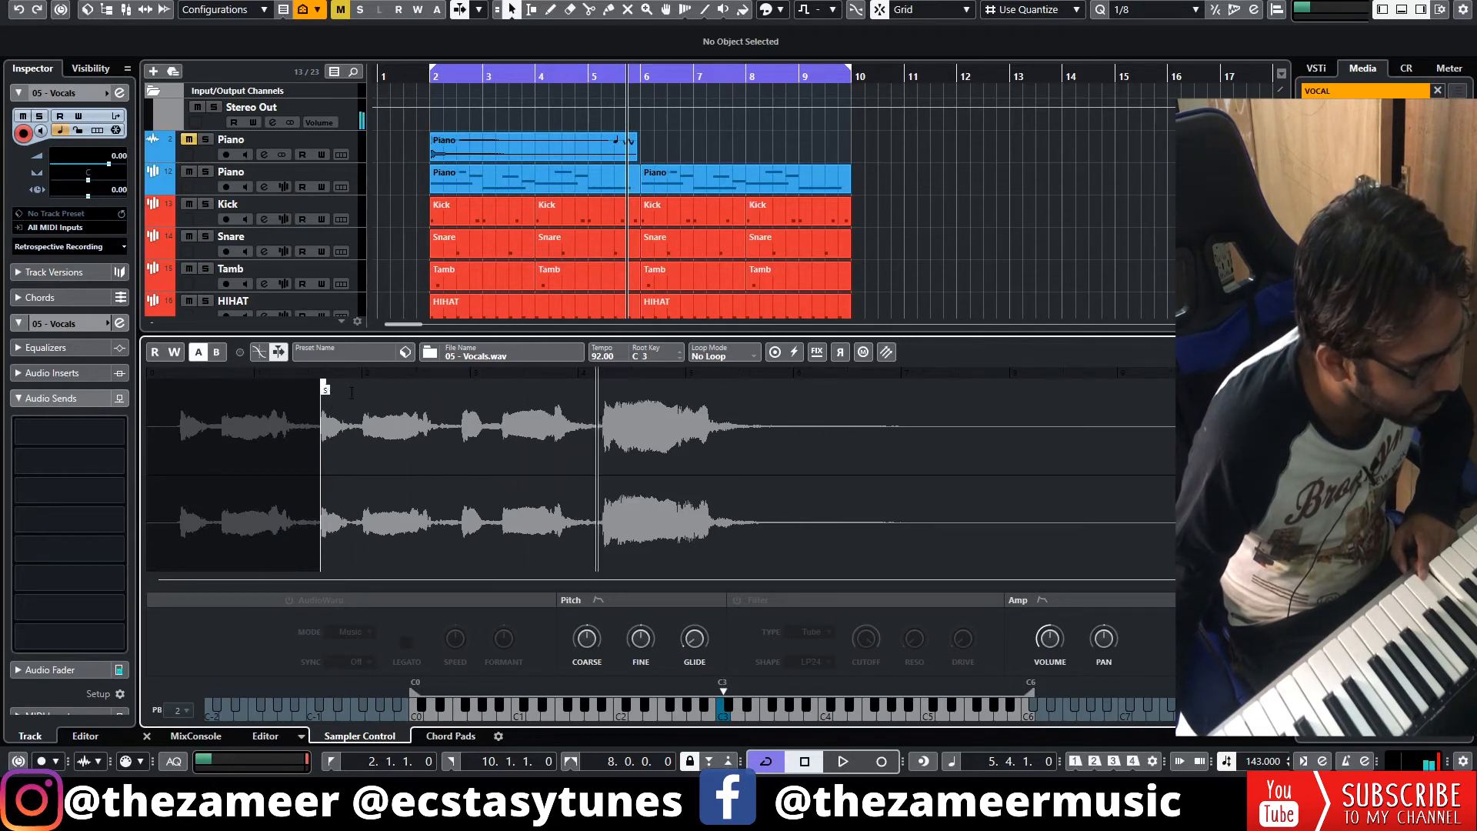
left_click_drag(324, 389, 502, 389)
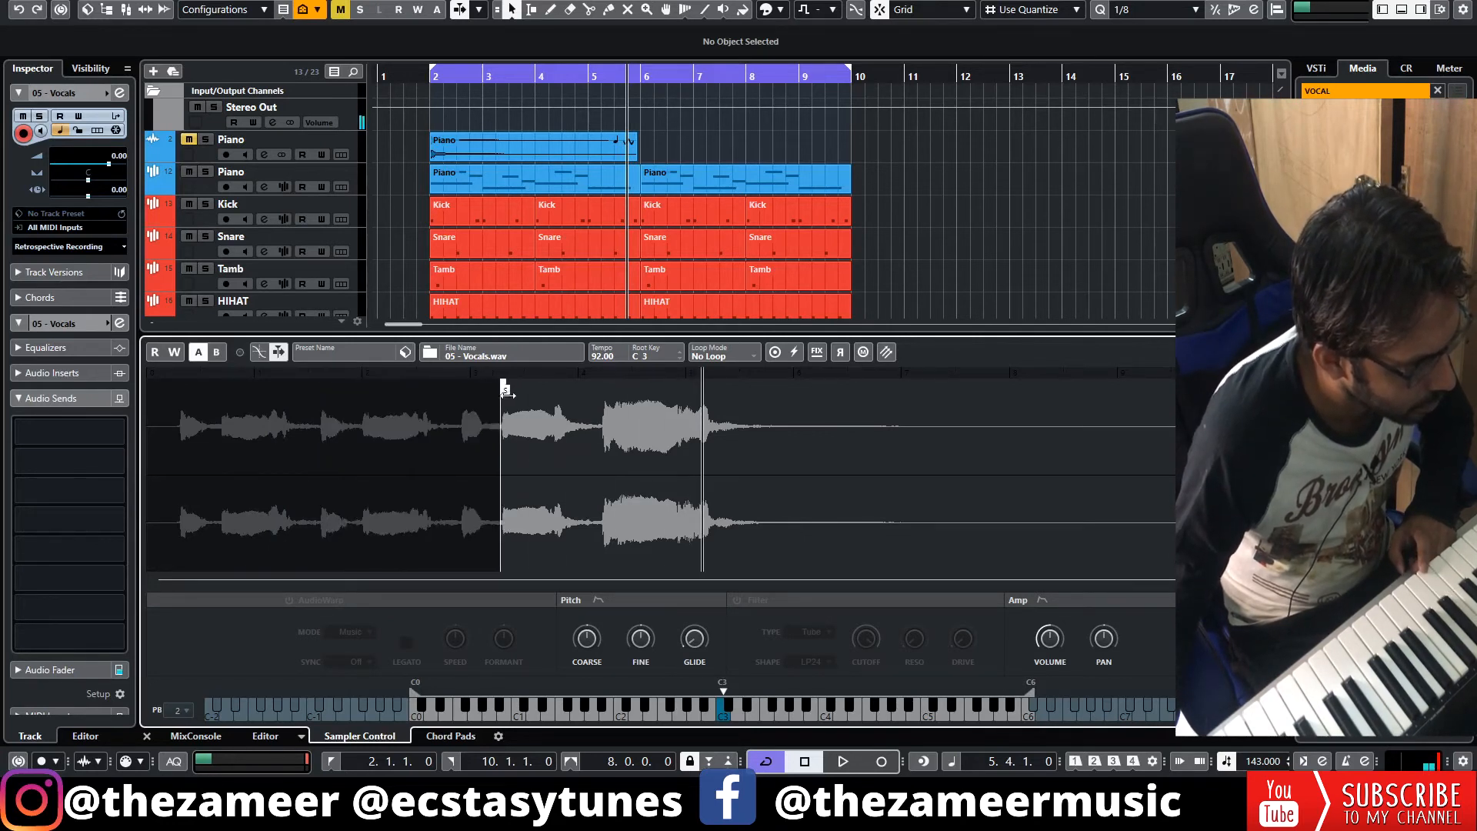
left_click_drag(504, 388, 368, 390)
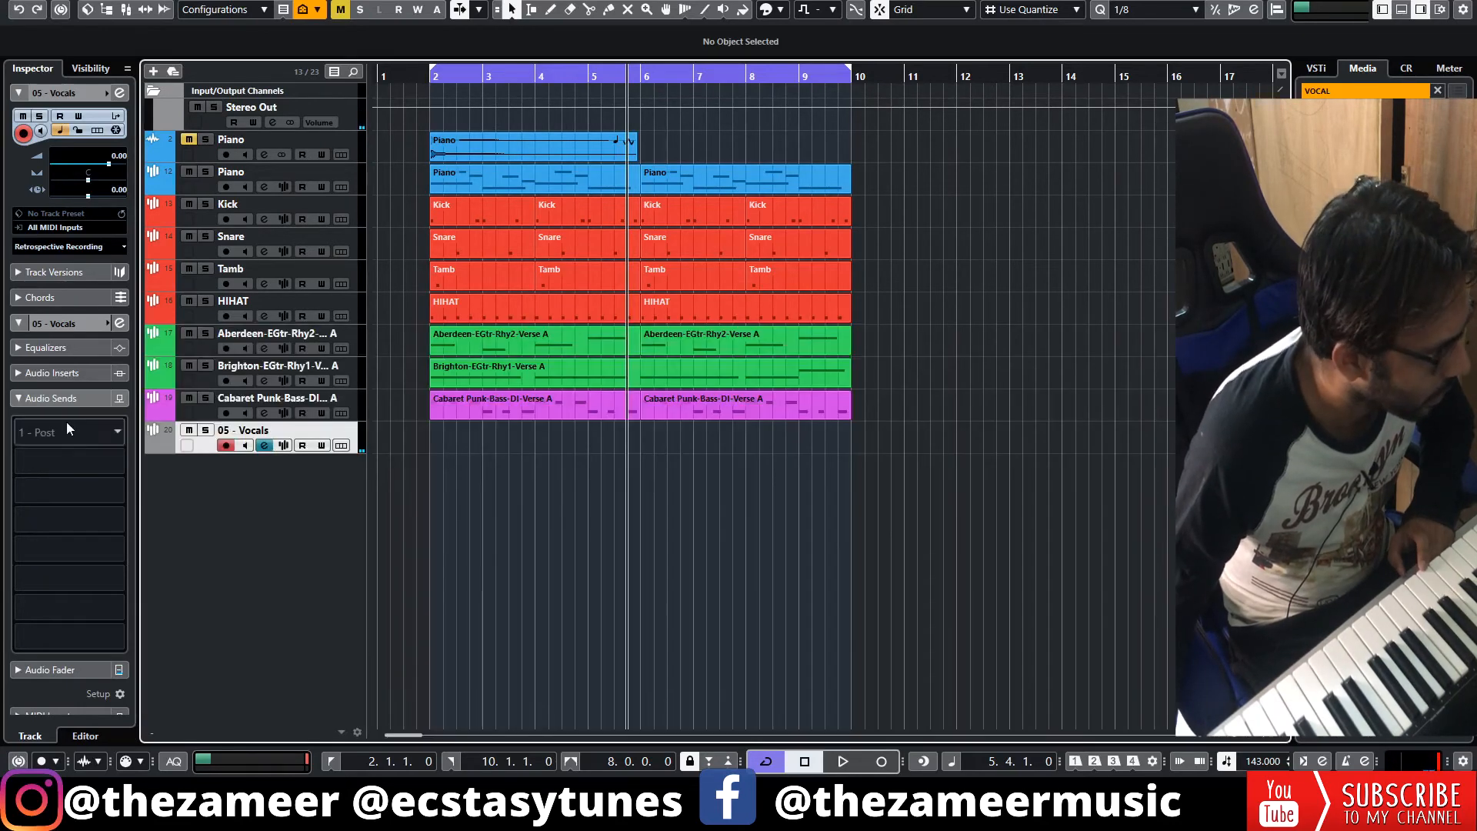
Send the 05 - Vocals track to reverb and insert MultiTap Delay with 1/8 delay, 21% feedback and 47% mix.
left_click(67, 431)
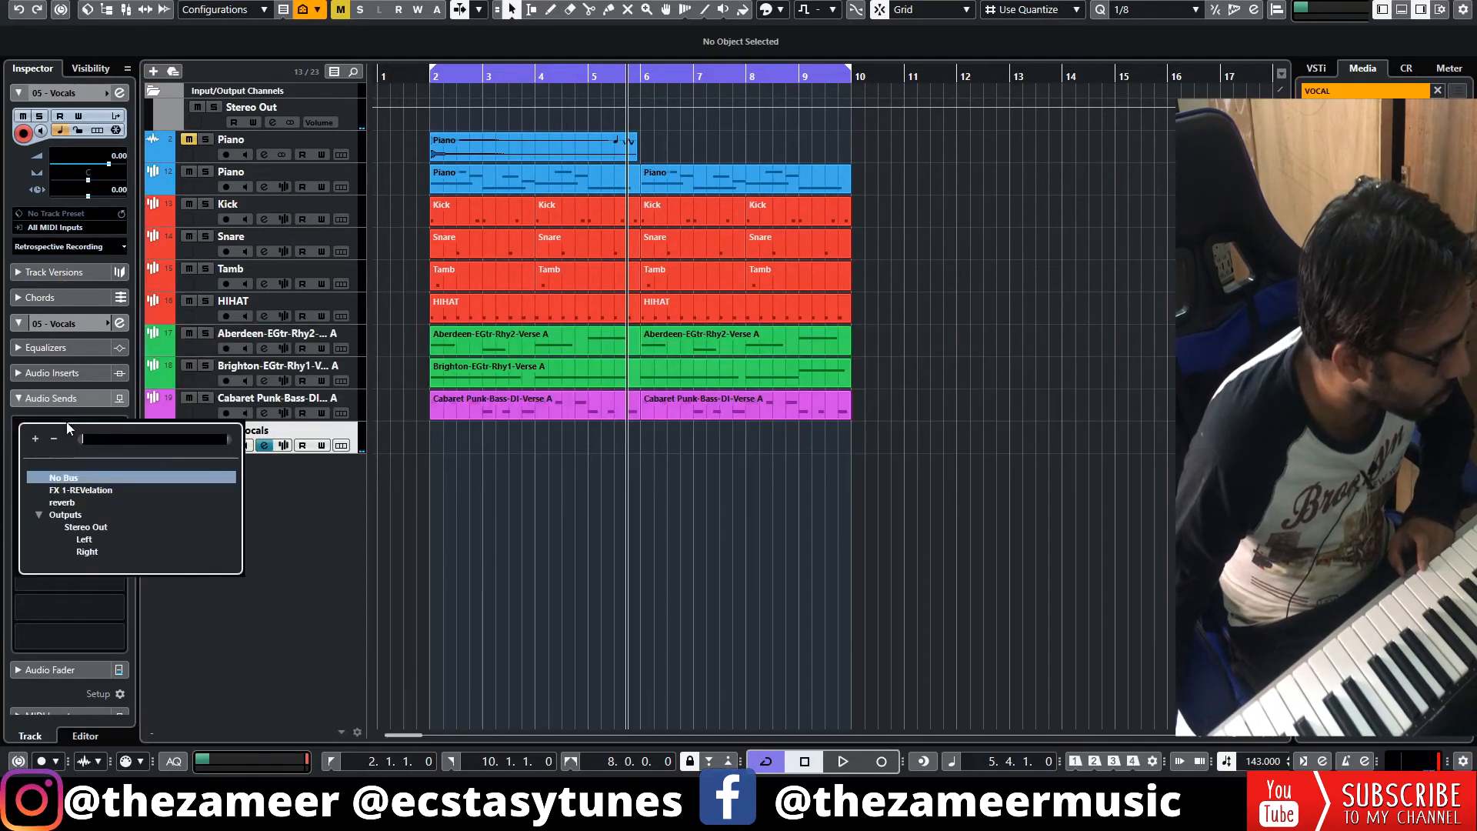
left_click(65, 502)
left_click(22, 425)
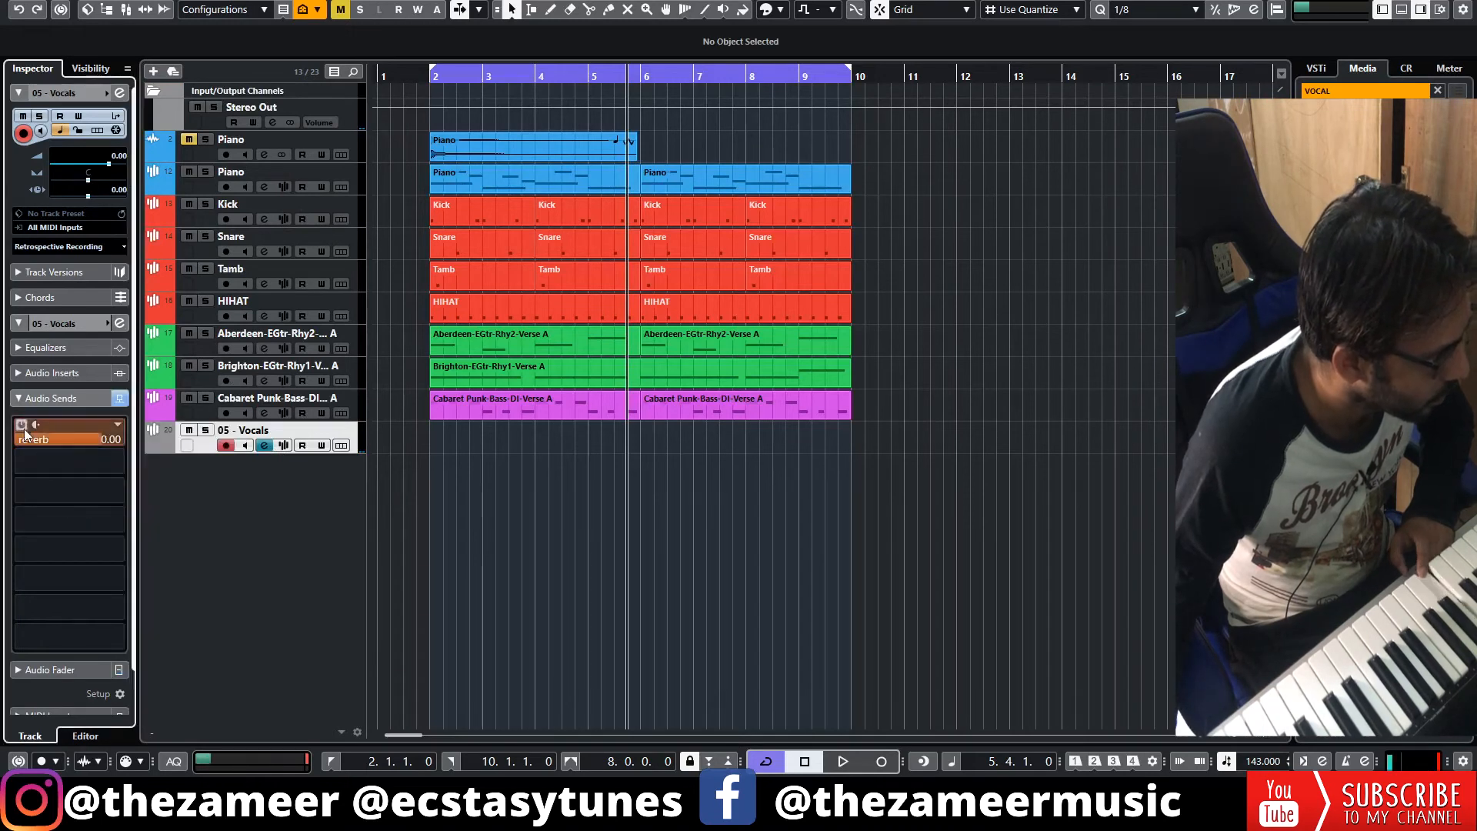
left_click(87, 443)
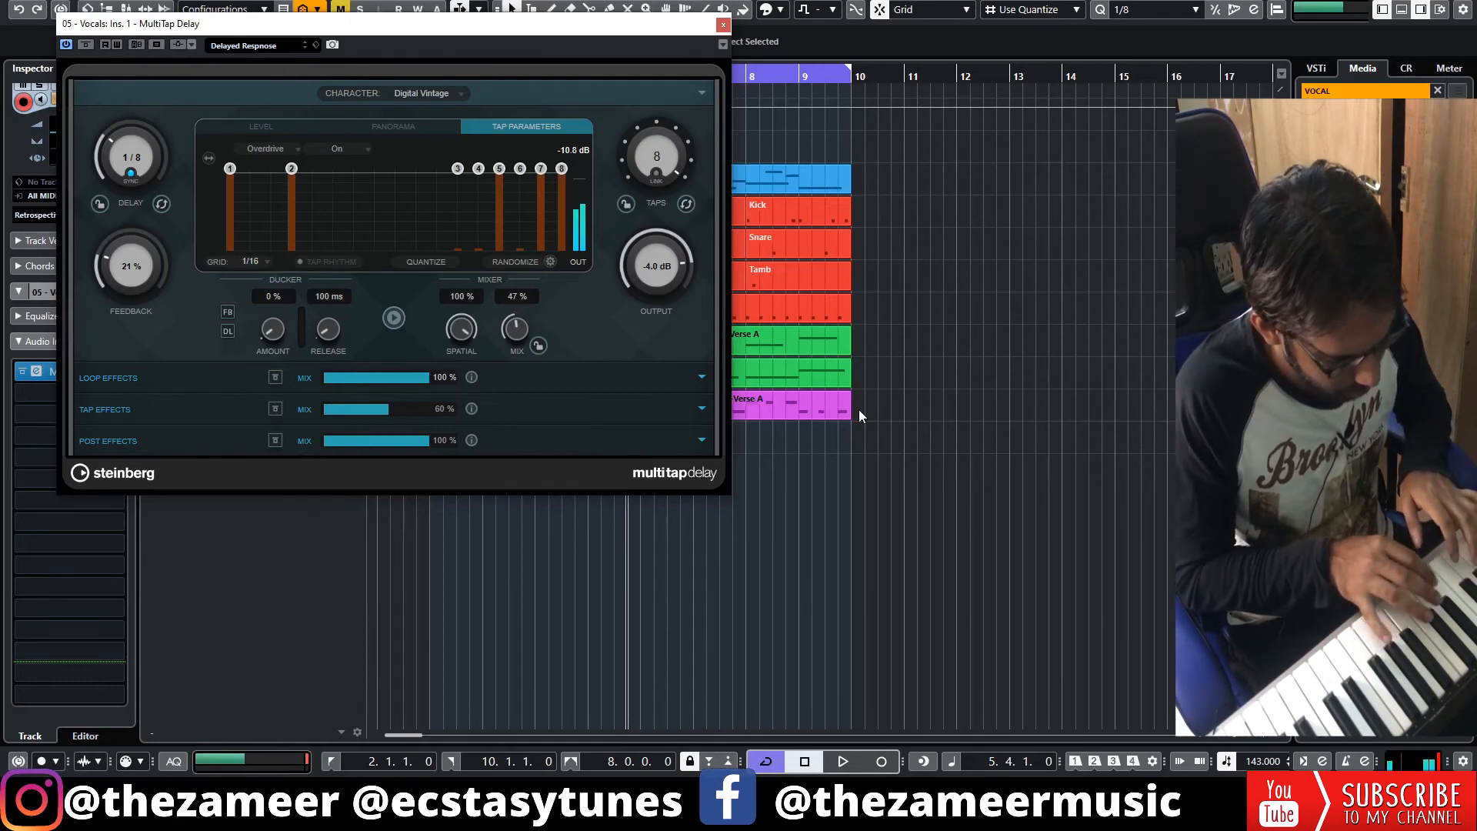
left_click(724, 26)
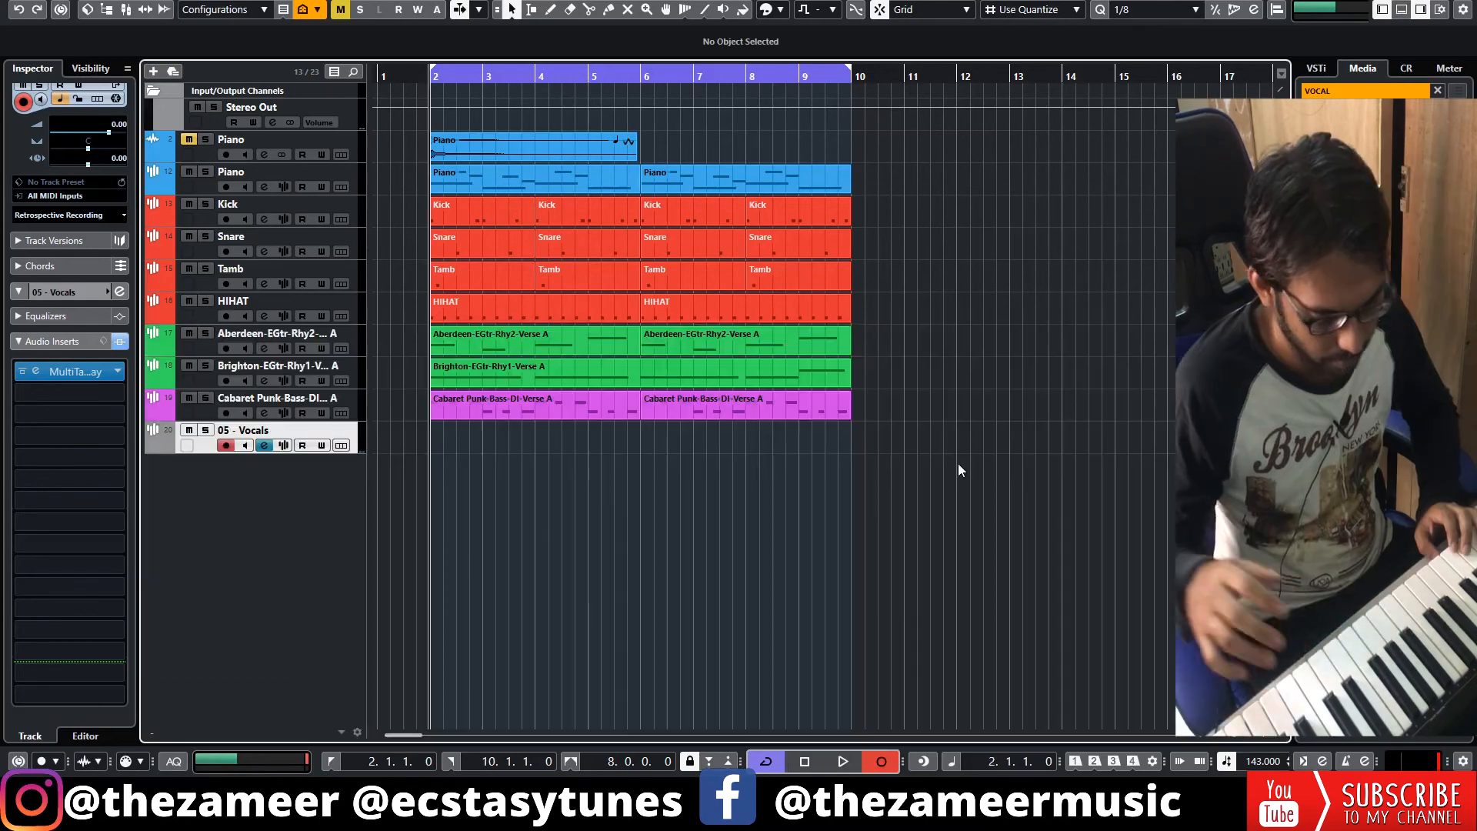
Record the vocal part across bars 2 to 10, end recording, and open the recorded part for editing.
key("space")
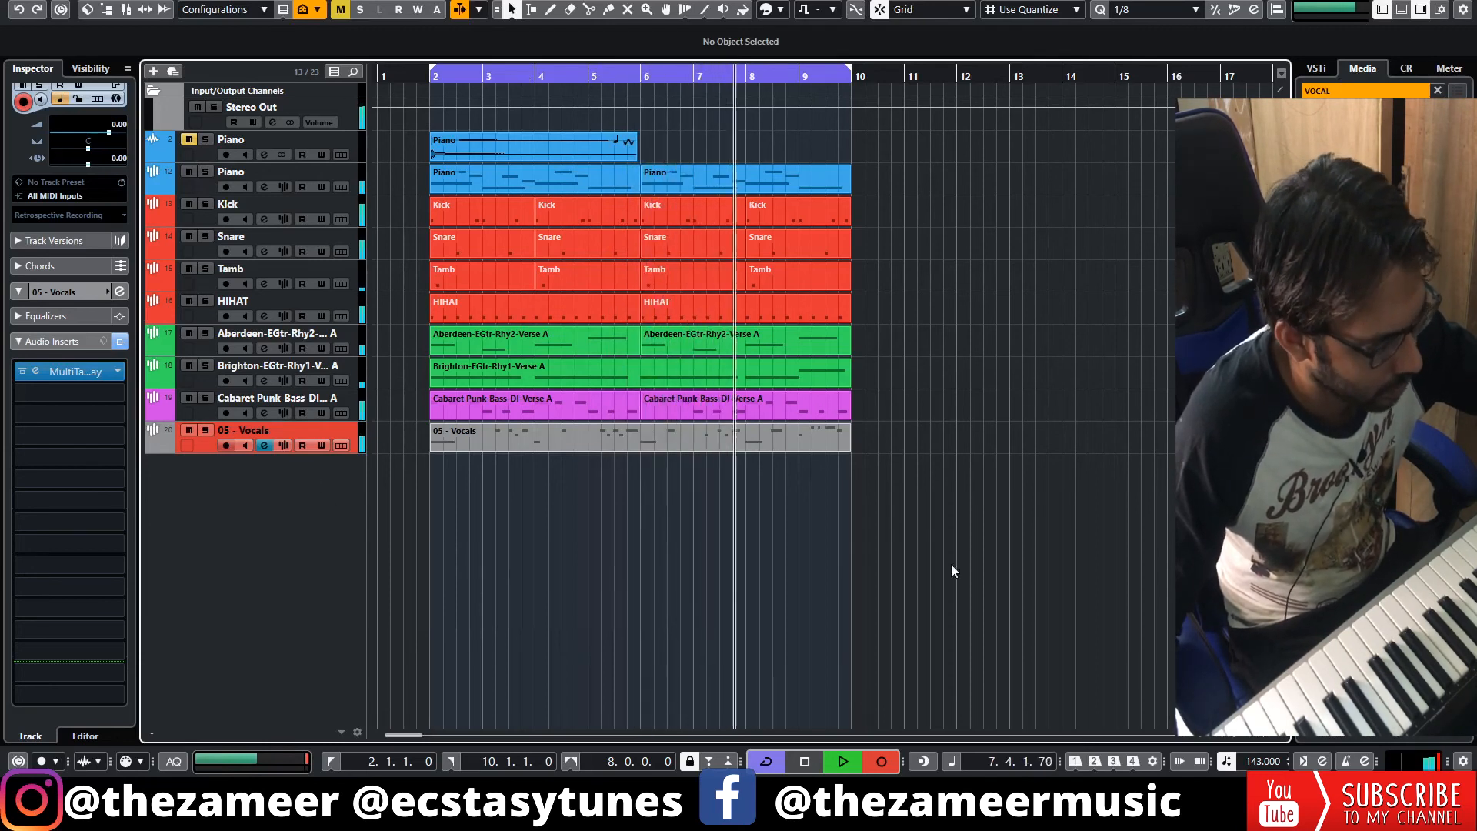
left_click(893, 757)
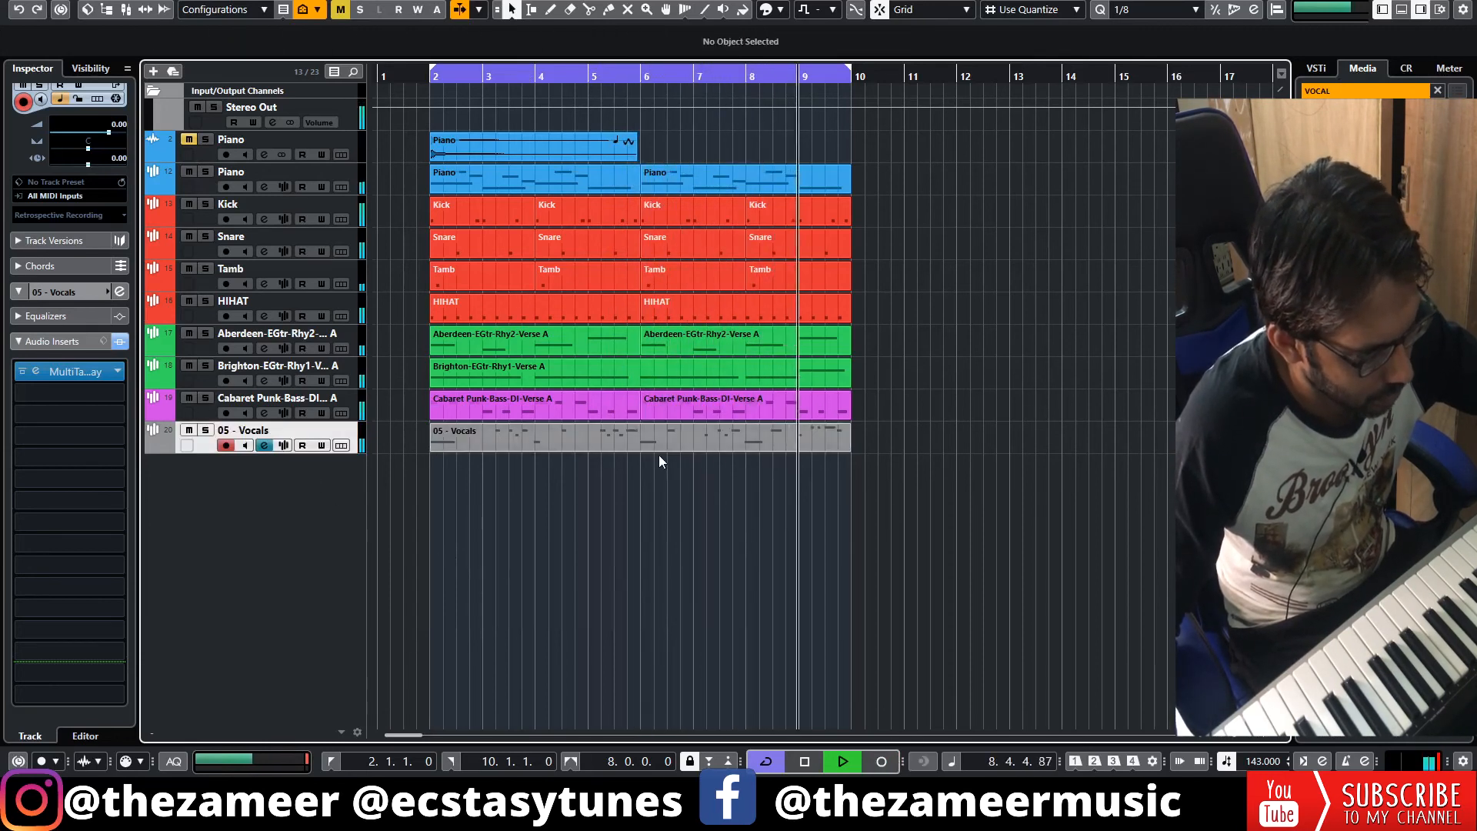
double_click(682, 439)
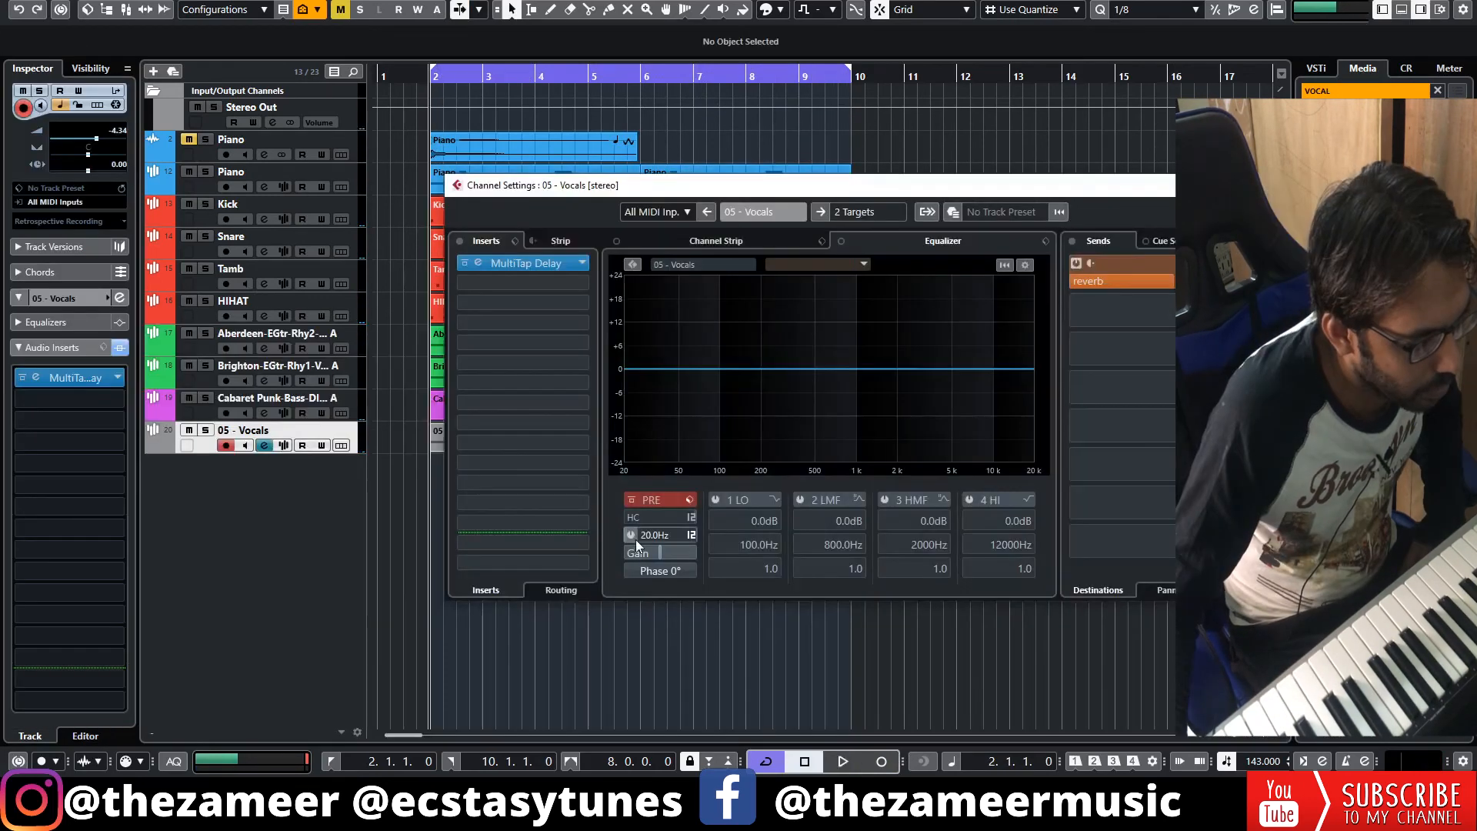
Apply low-cut and high-cut filters in the 05 - Vocals channel equalizer, audition the mix, close the channel settings, and stop playback.
left_click_drag(638, 537, 709, 416)
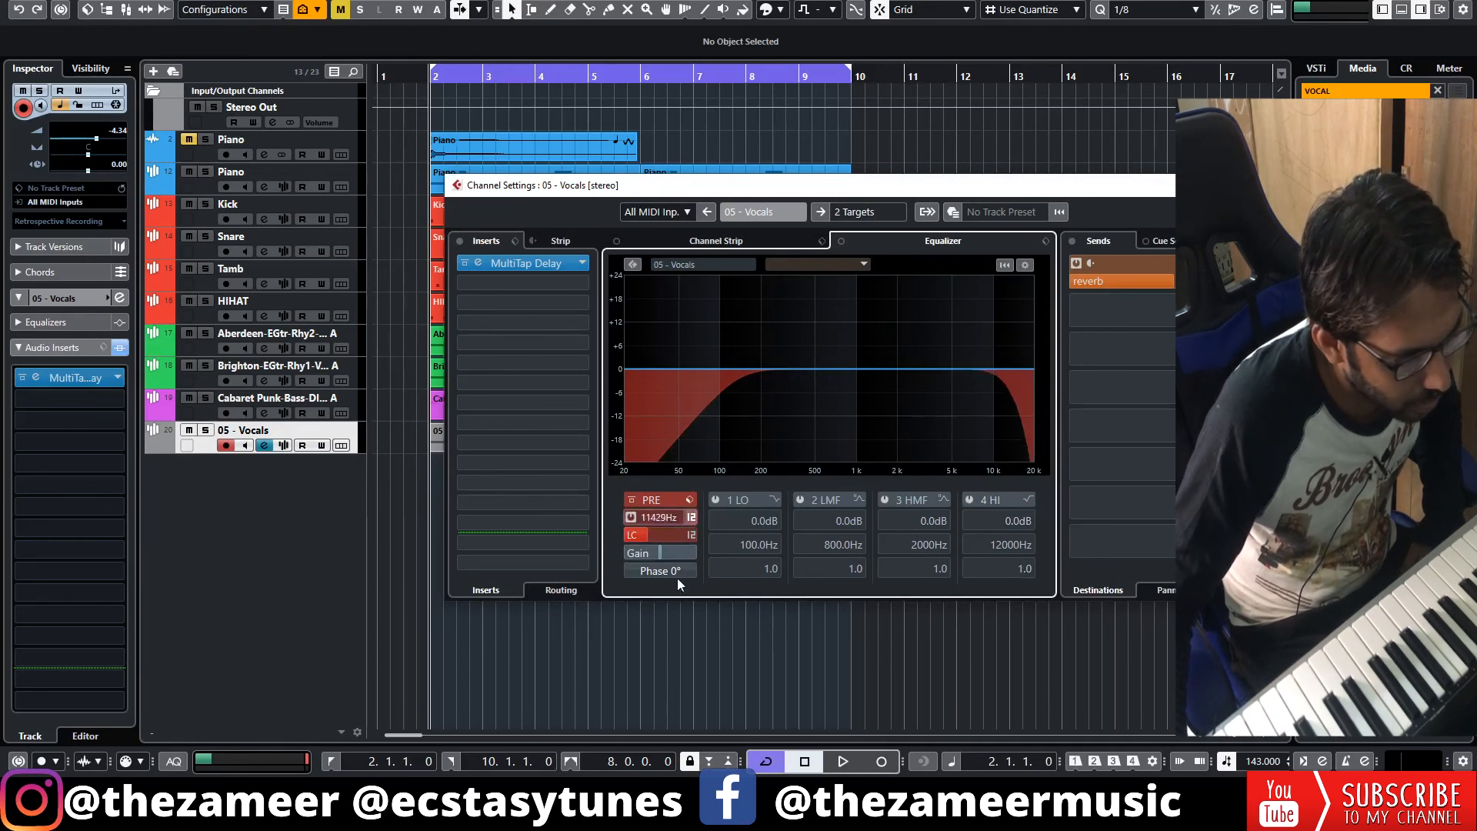
key("space")
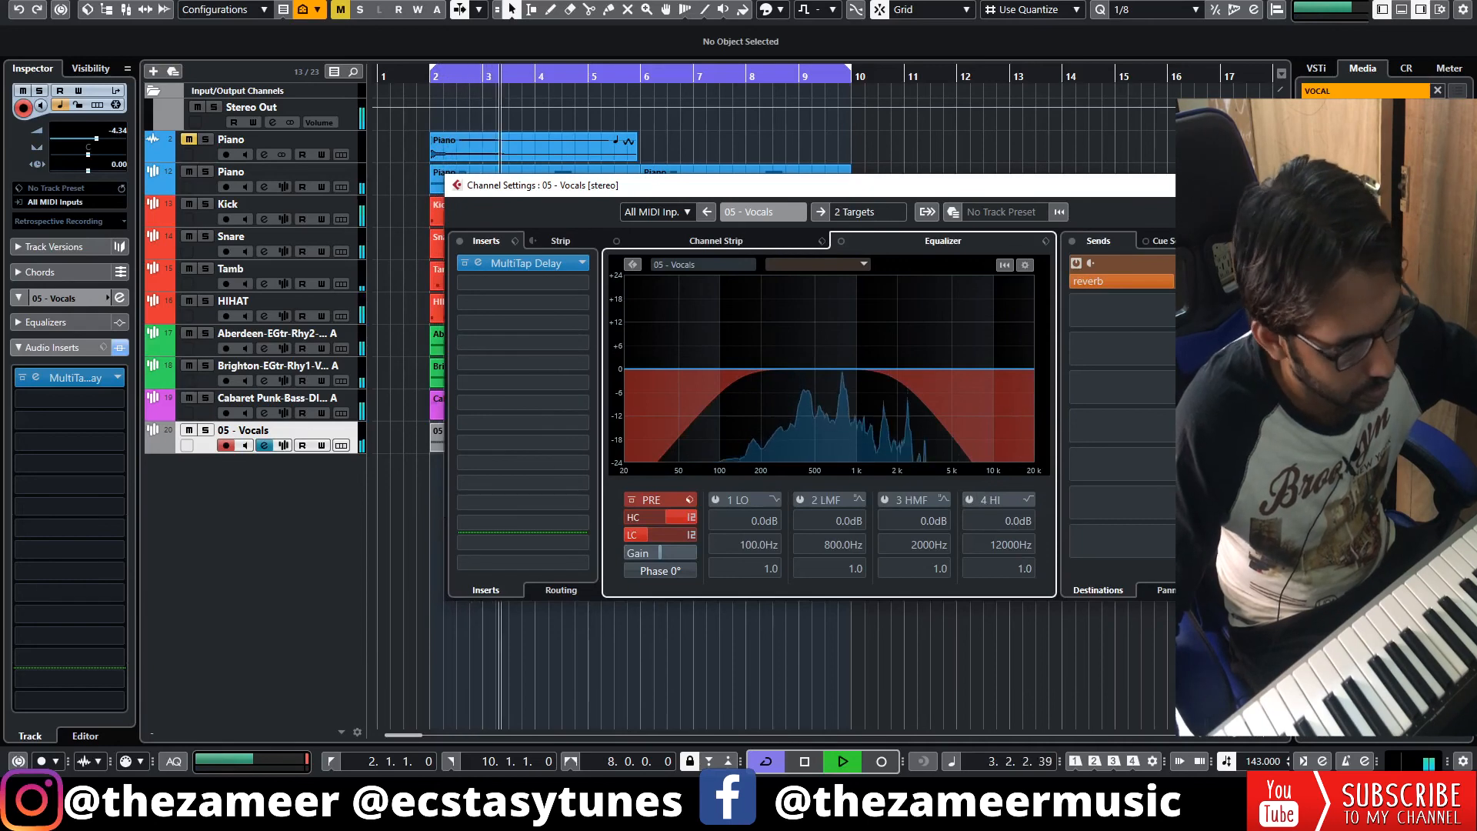
left_click(1292, 184)
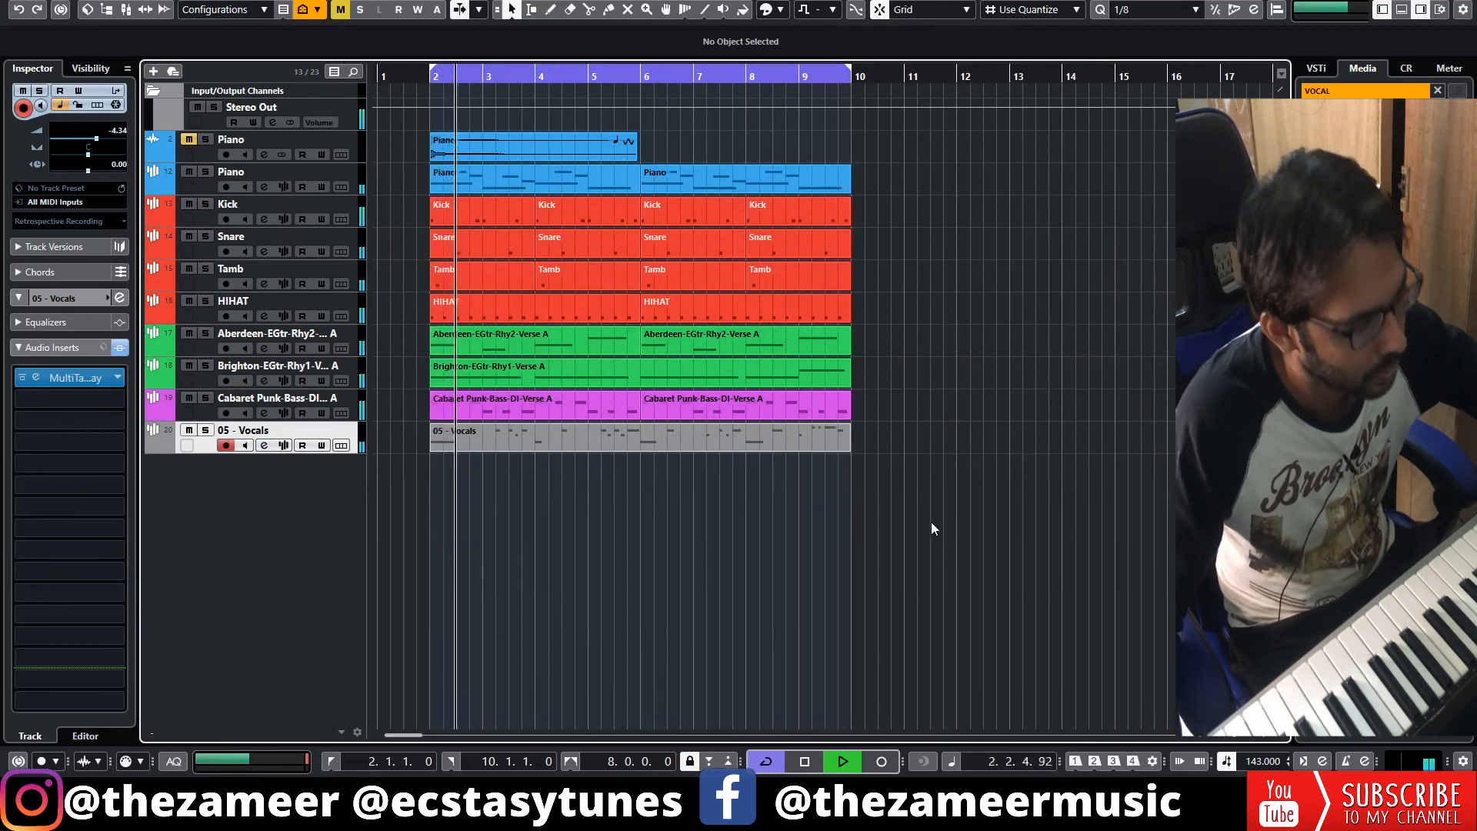
key("space")
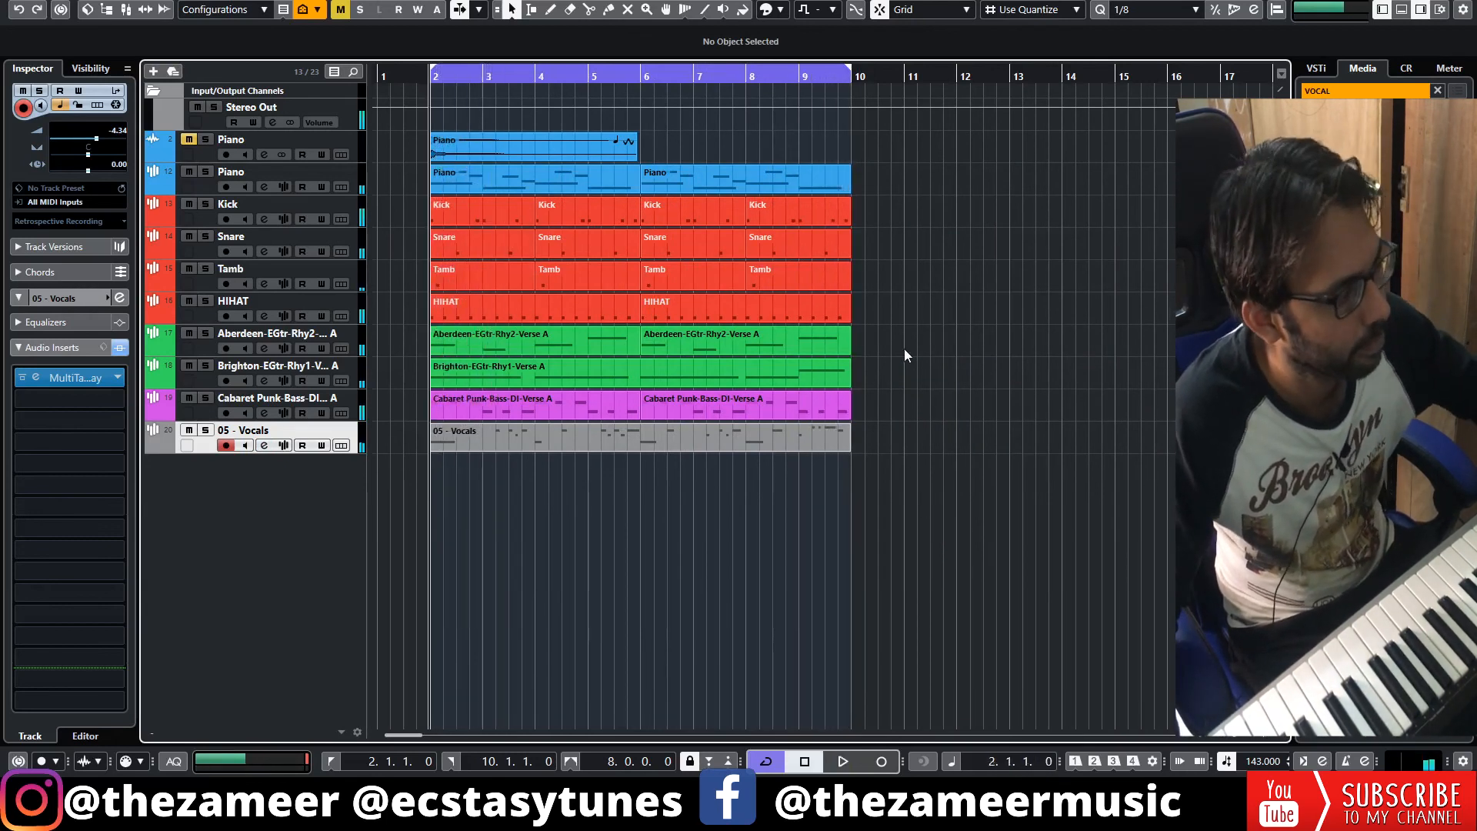